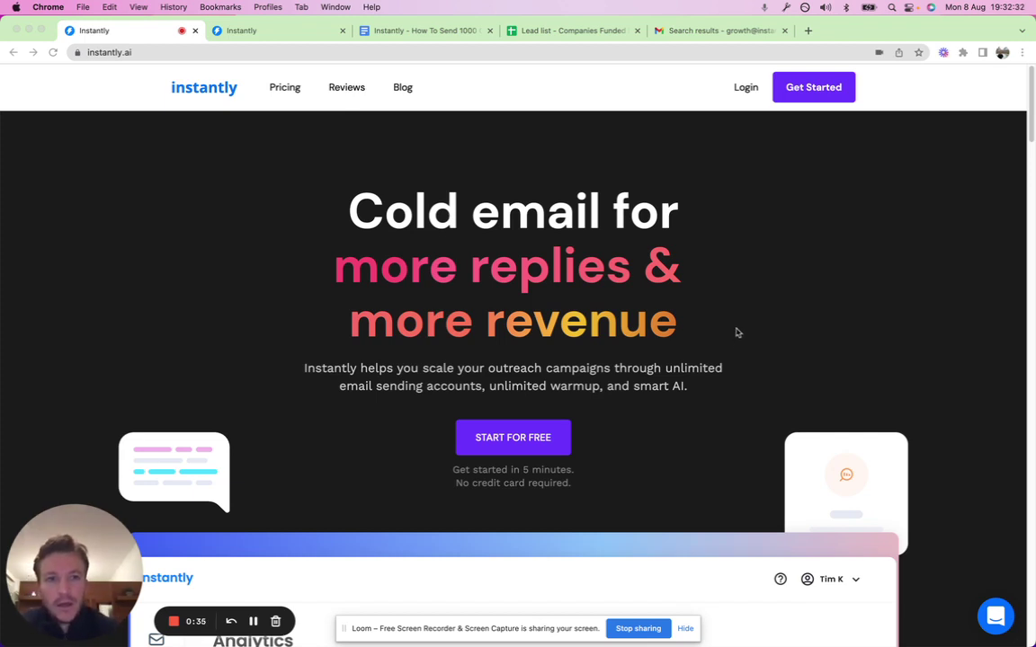
Step: Log in to Instantly and look through the list of connected email accounts
left_click(735, 105)
left_click(746, 88)
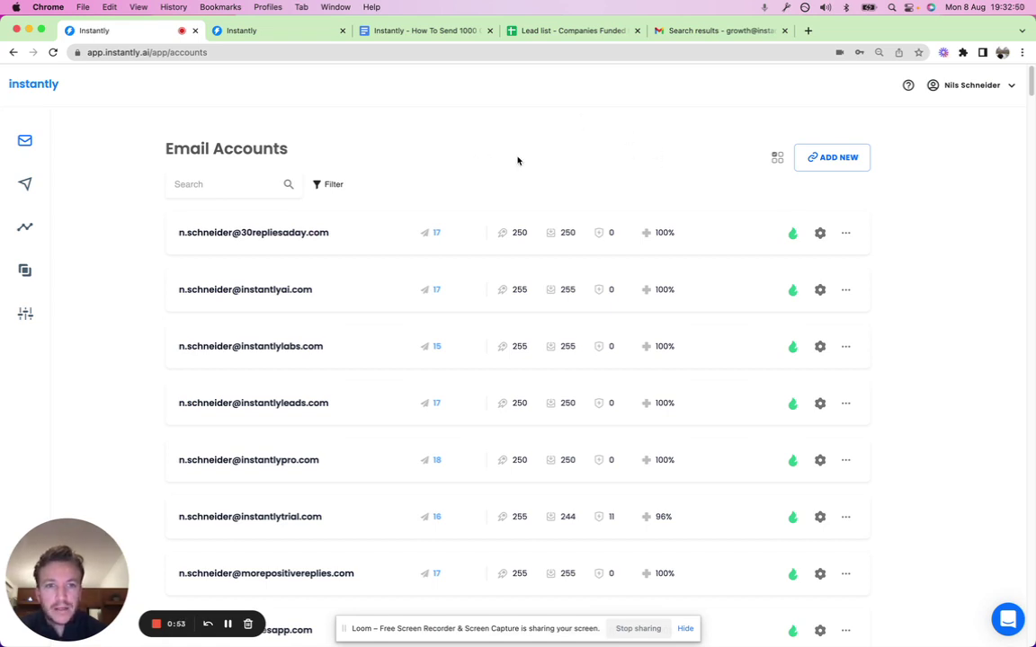
scroll(548, 231, "down", 10)
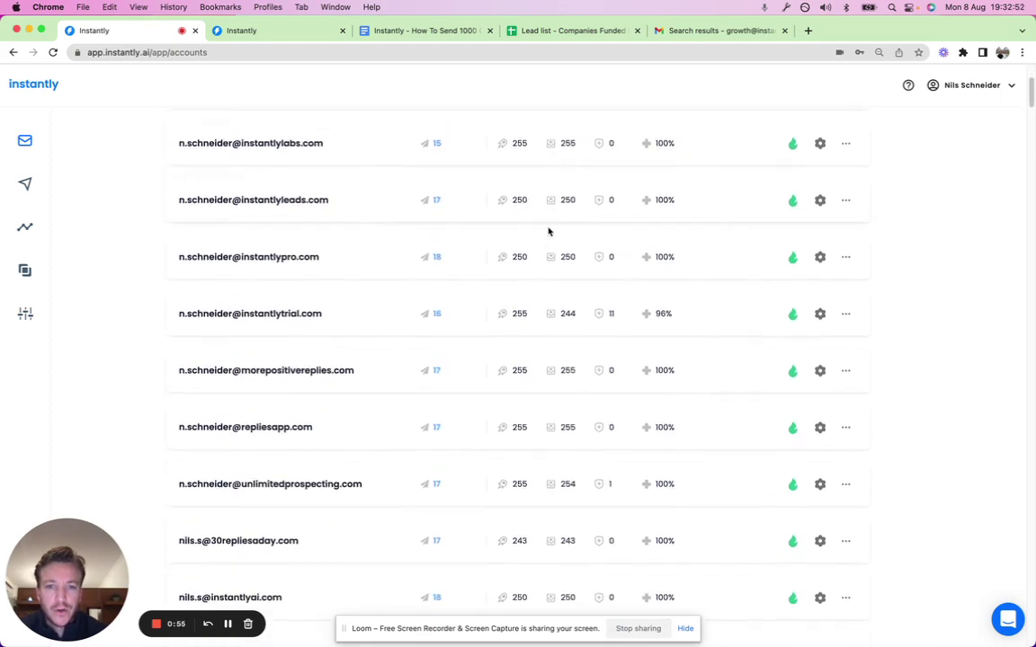
scroll(548, 232, "down", 6)
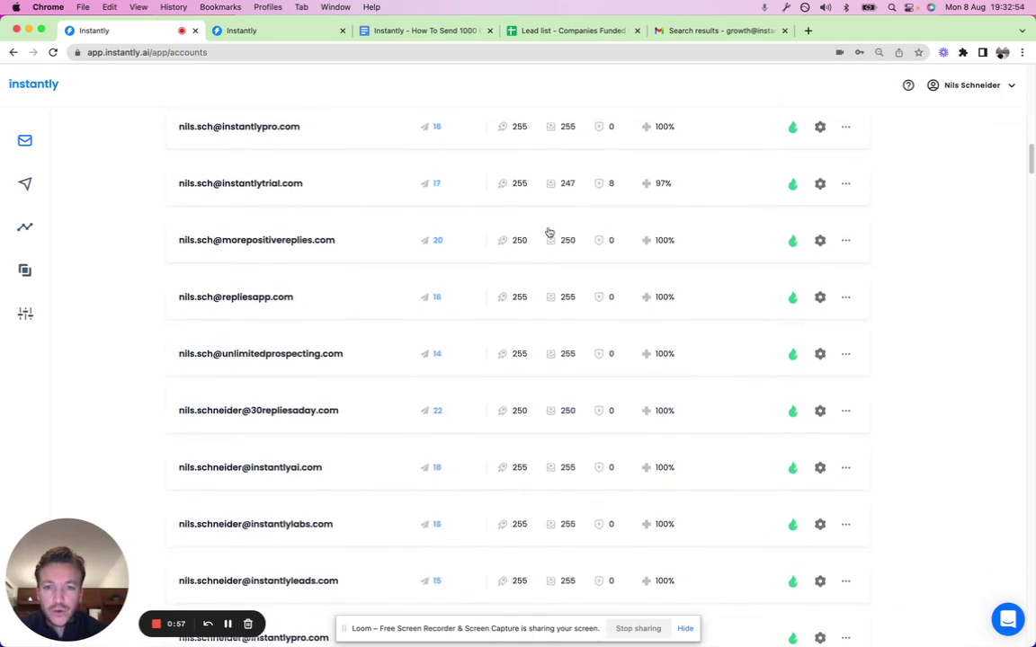
scroll(548, 232, "up", 15)
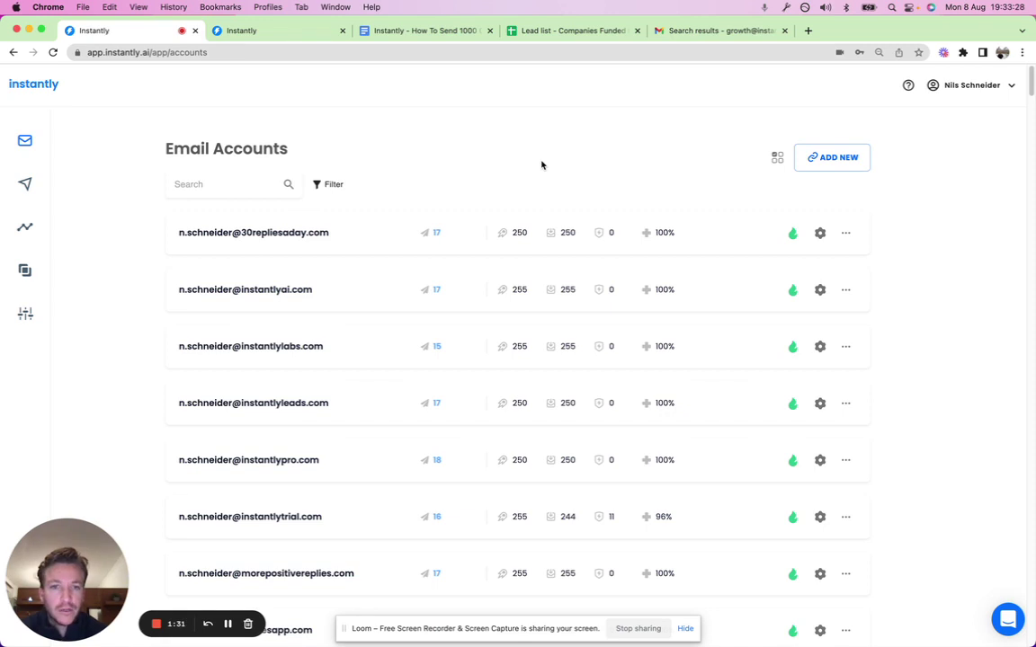
Step: View all provider options for connecting a new email account, including Zoho Mail, and return to the account list
left_click(822, 163)
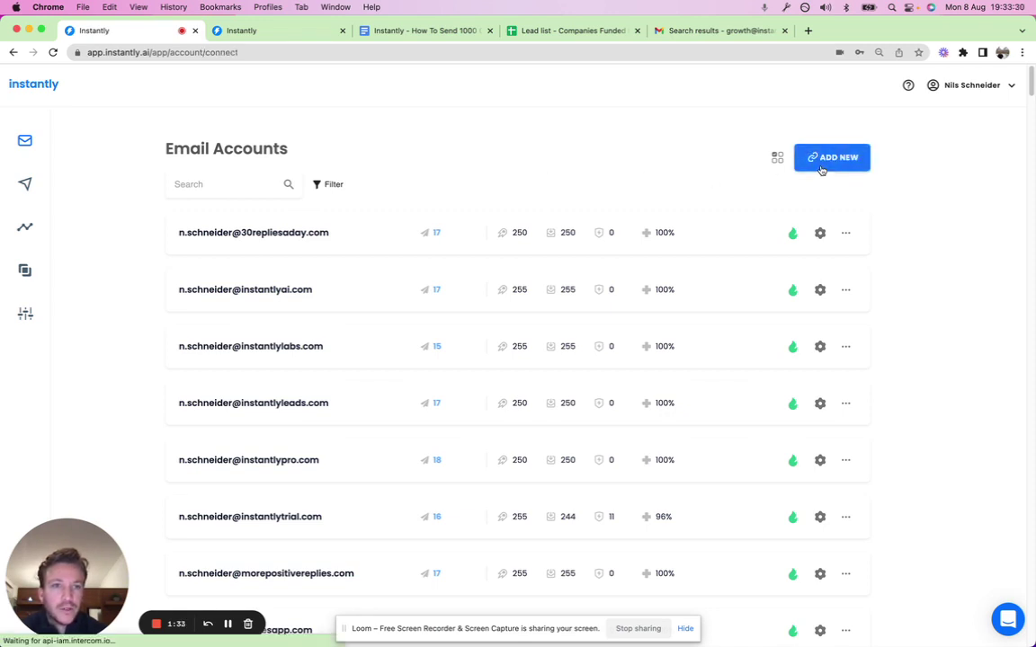
left_click(532, 365)
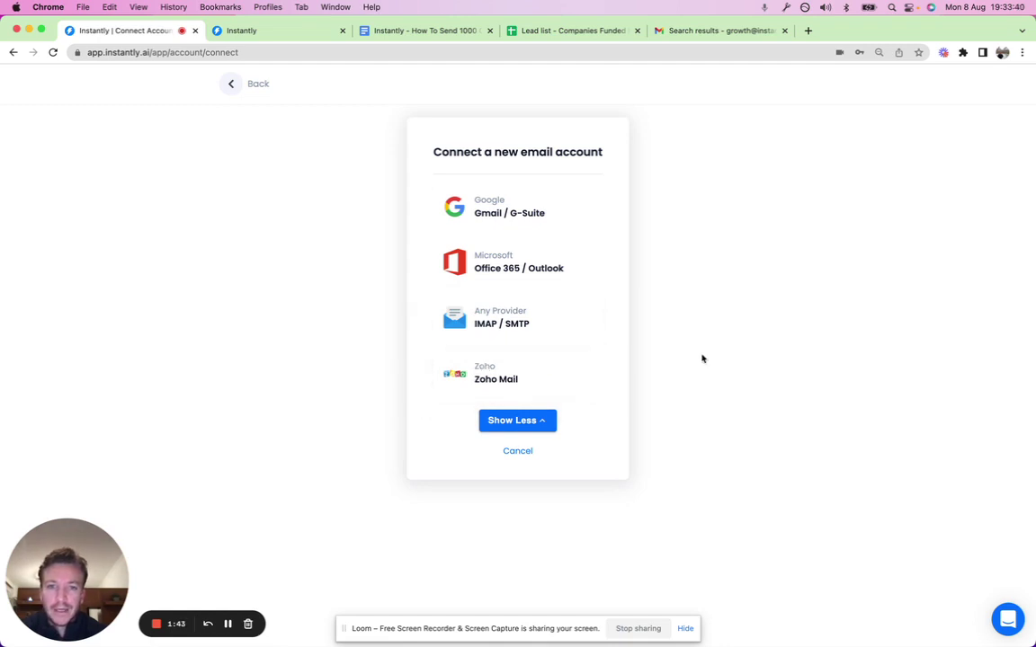
left_click(236, 85)
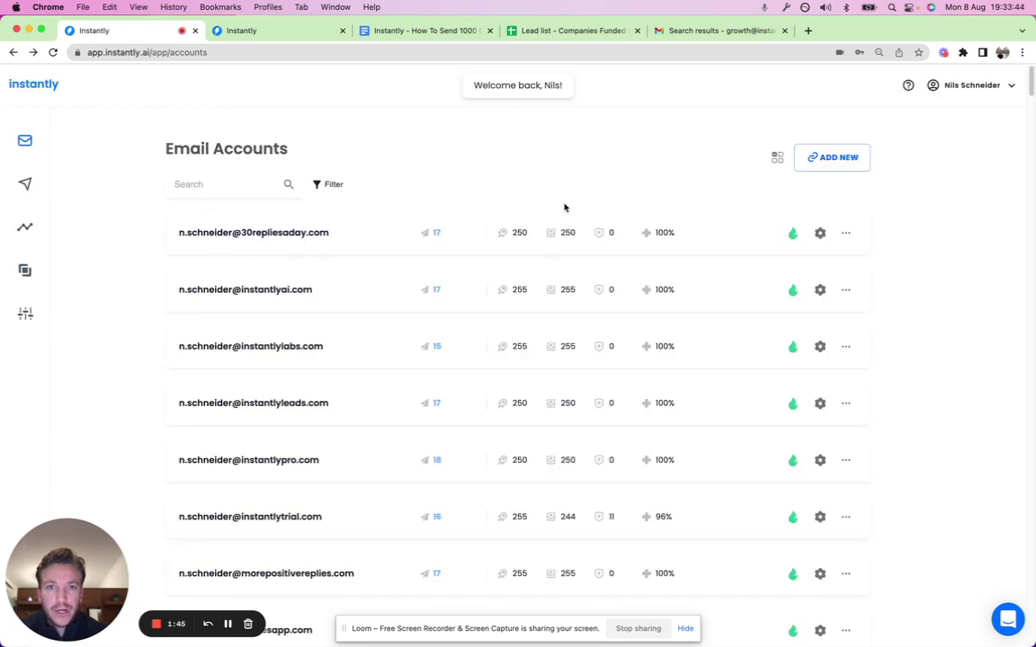
Step: Pause warmup for the first email account and examine its deliverability summary and chart of warmup emails sent
left_click(793, 235)
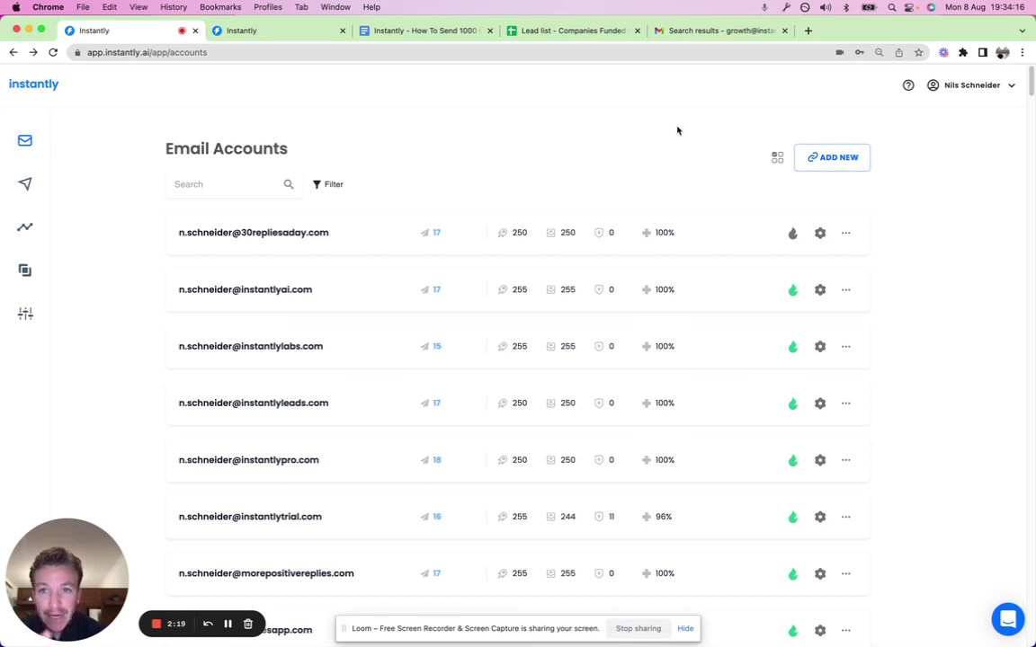
left_click(819, 235)
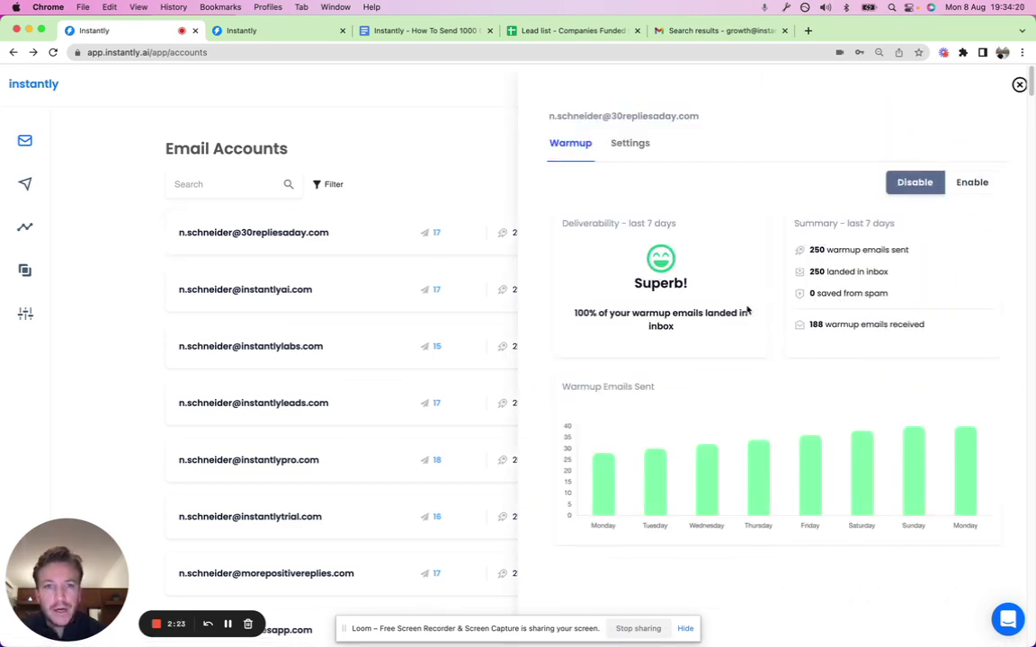
left_click_drag(568, 223, 637, 223)
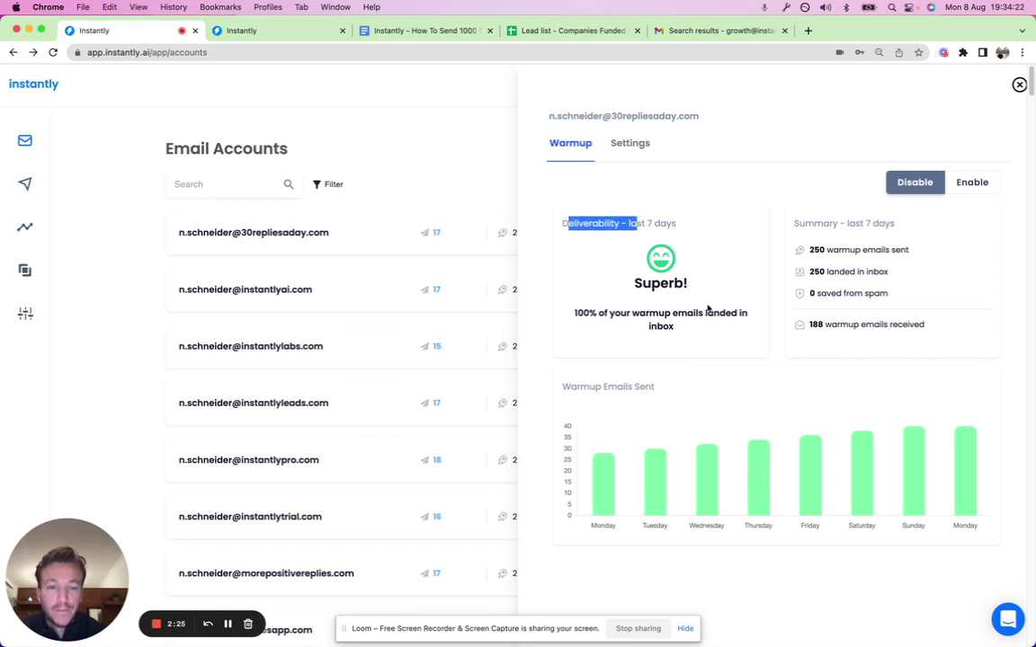
mouse_move(601, 477)
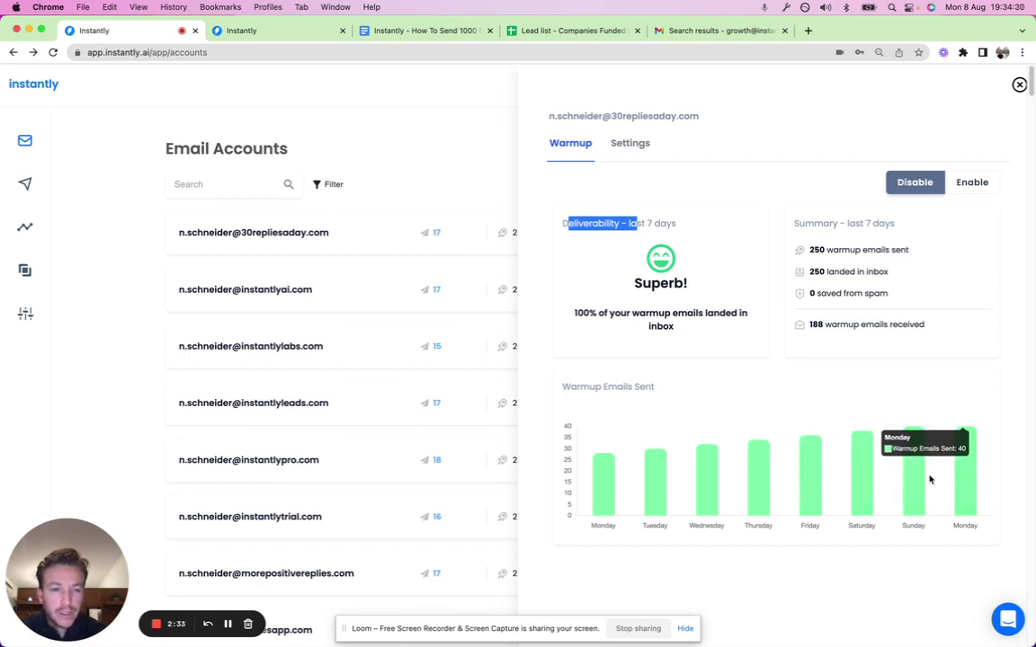
left_click(645, 384)
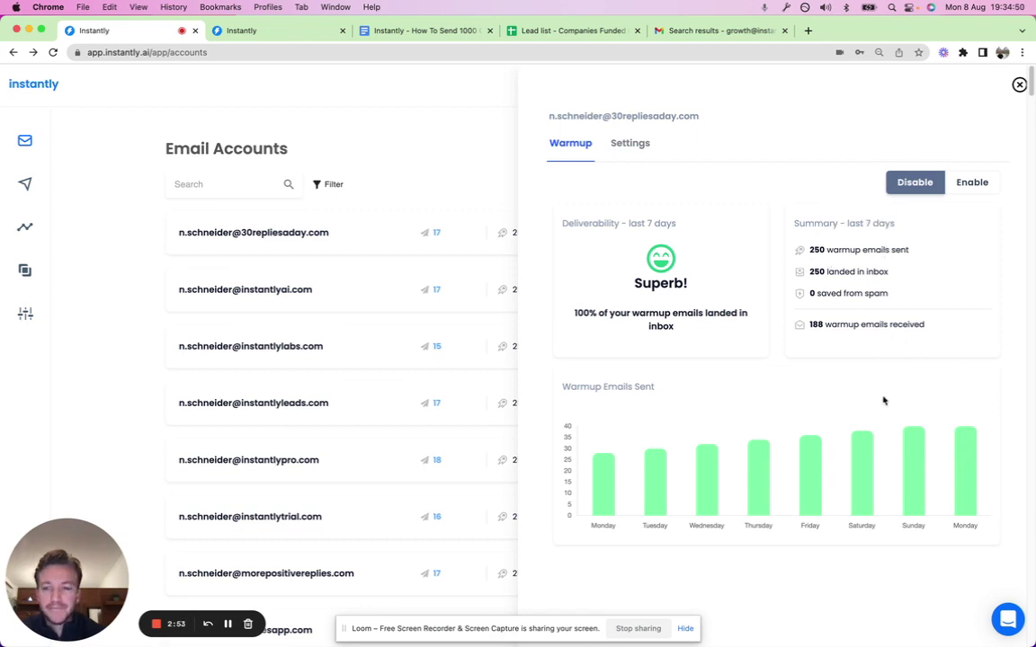
Step: Review the account's sender name, daily campaign limit and custom tracking domain settings
left_click(634, 144)
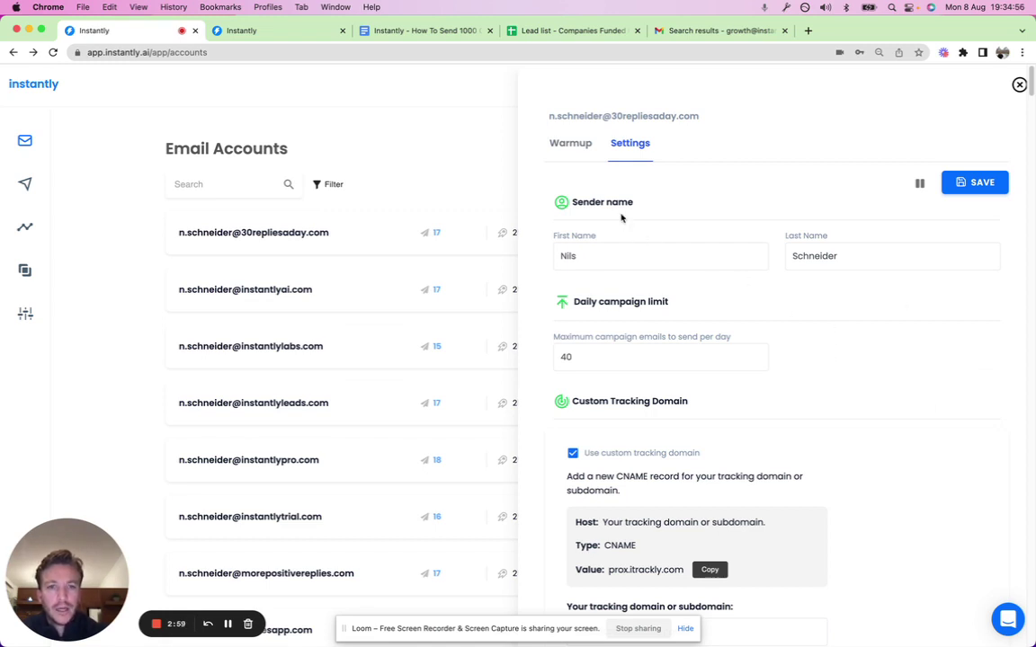
left_click_drag(593, 302, 693, 319)
left_click(817, 377)
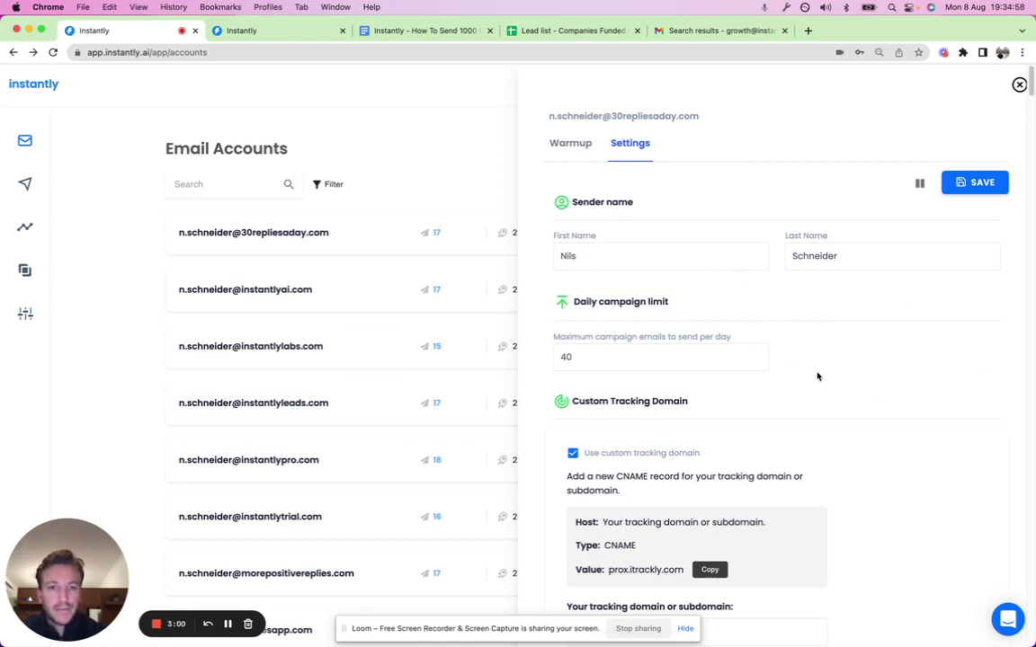
scroll(817, 377, "down", 3)
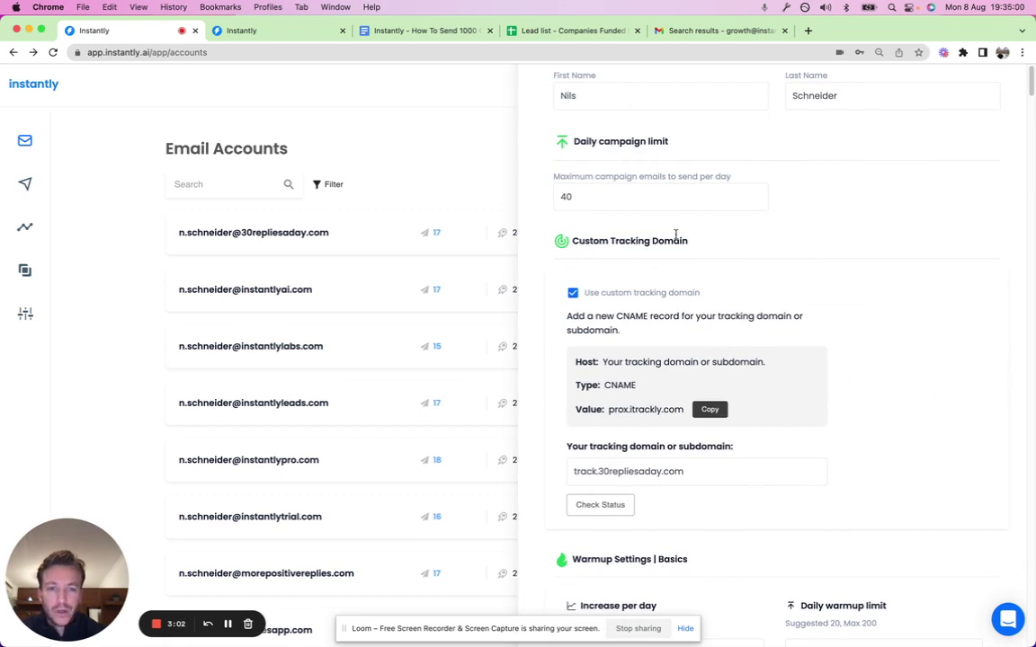
left_click_drag(675, 235, 590, 240)
scroll(880, 452, "down", 1)
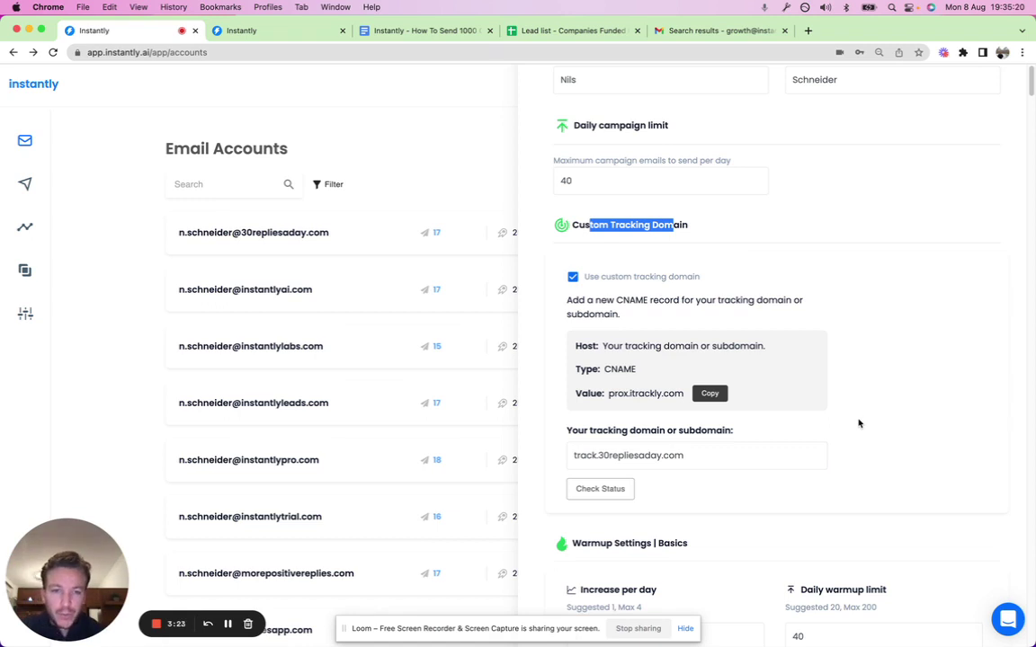
left_click_drag(619, 225, 637, 225)
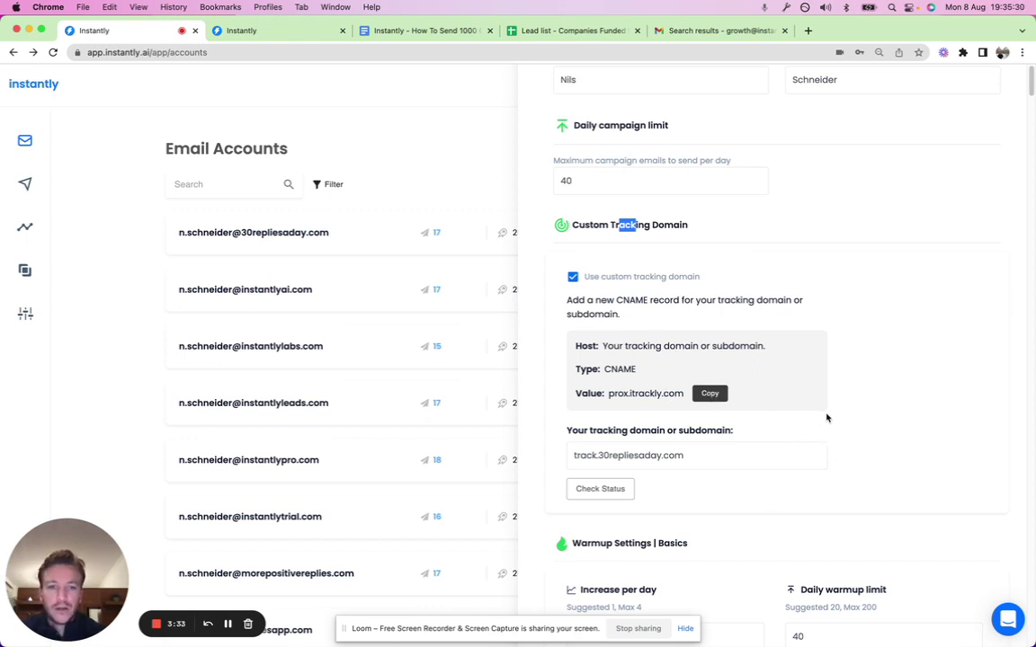
scroll(781, 436, "down", 1)
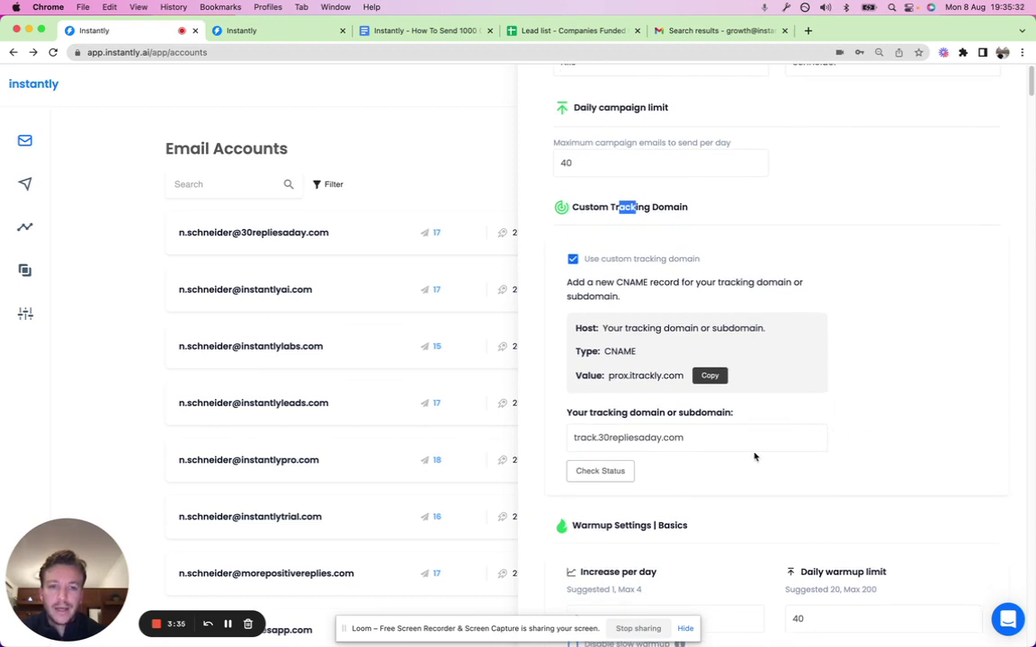
Step: Examine the account's basic warmup settings, switching Disable slow warmup on and off again
scroll(858, 444, "down", 5)
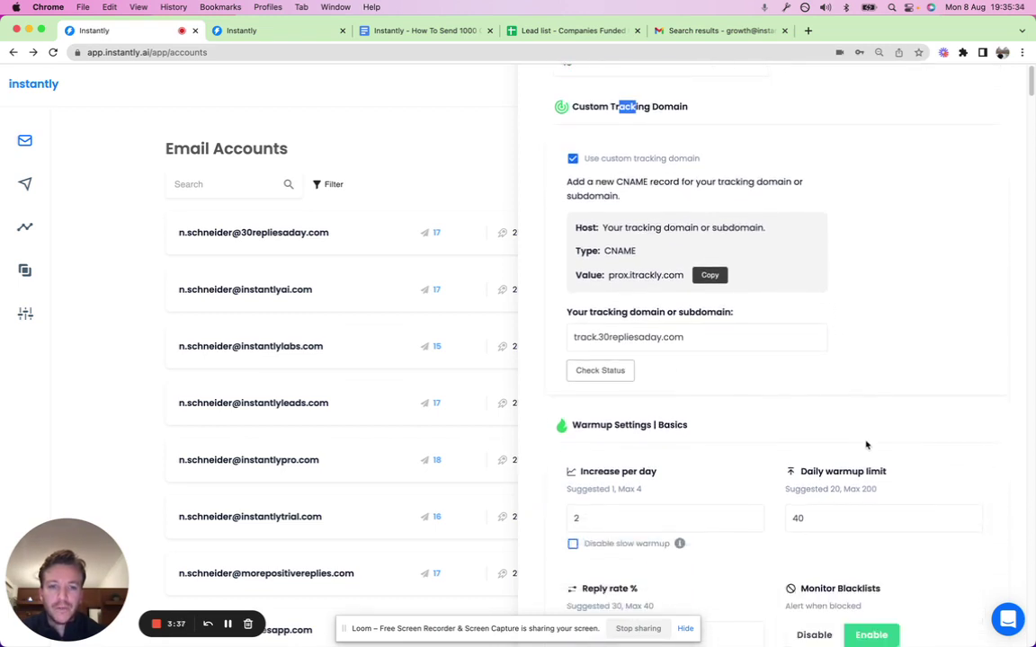
scroll(866, 440, "down", 2)
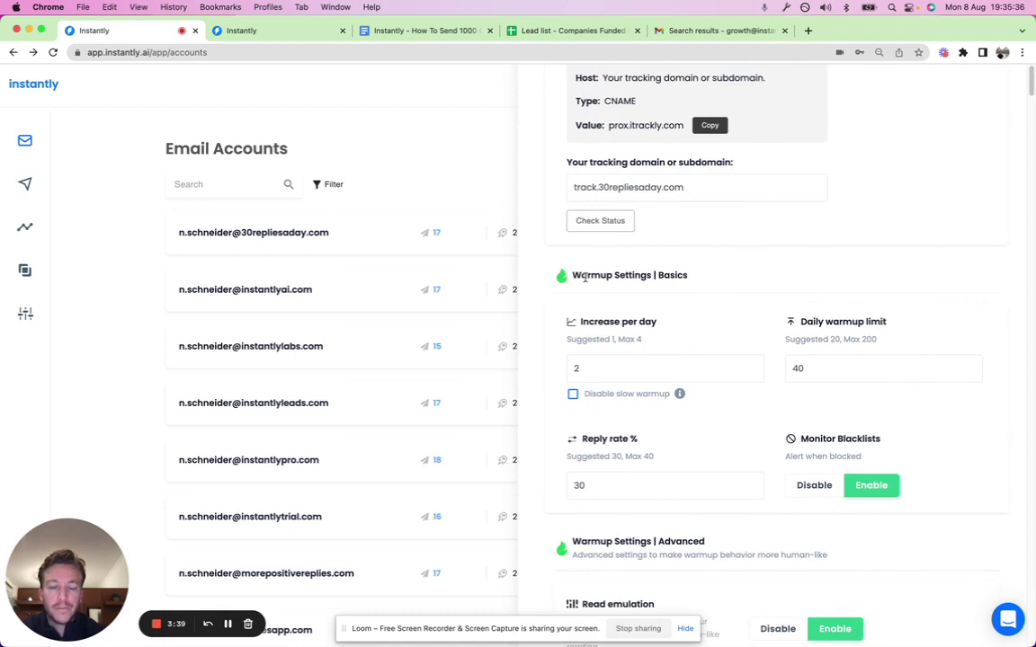
left_click_drag(604, 275, 687, 275)
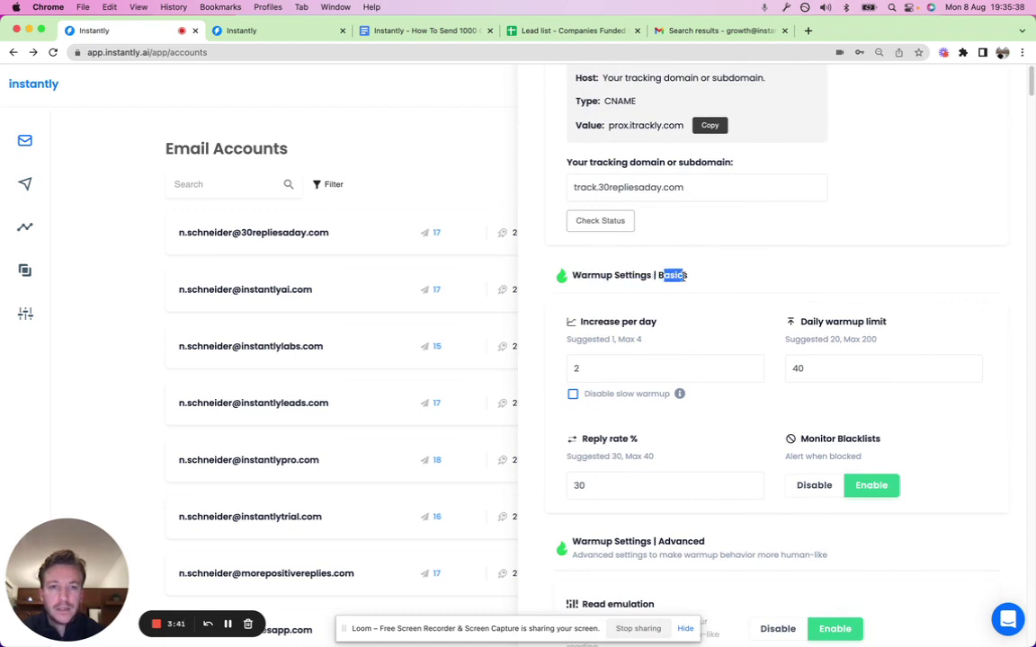
scroll(746, 319, "down", 1)
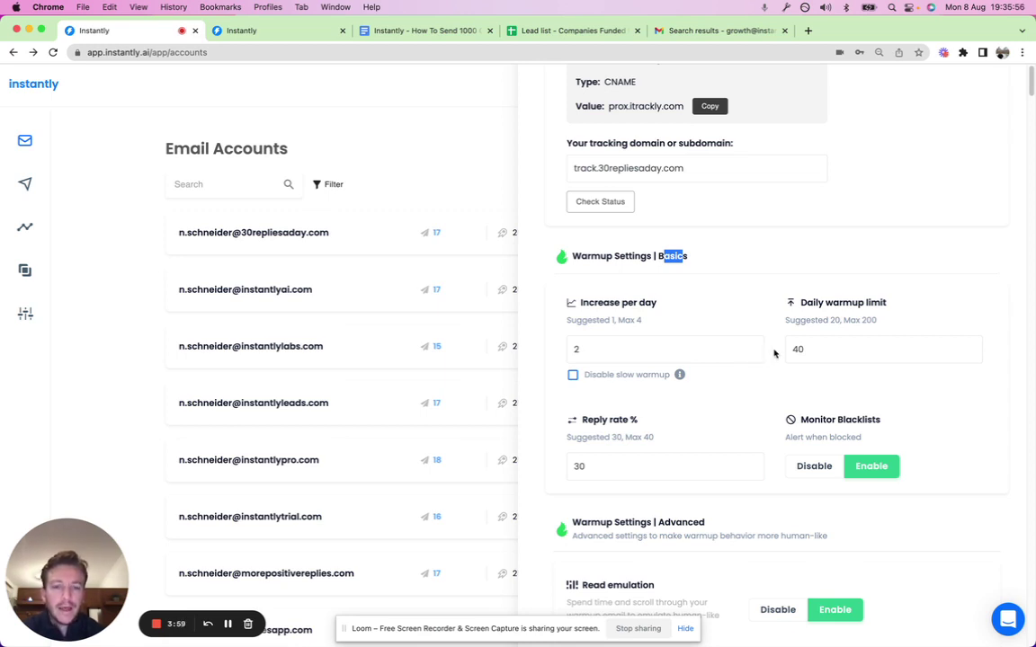
left_click(611, 376)
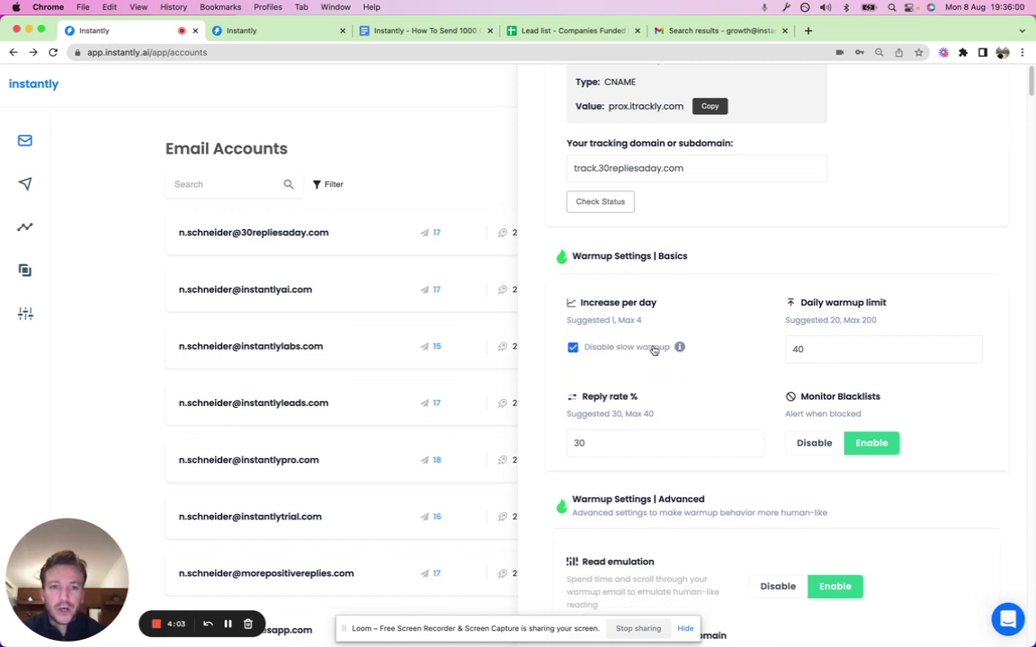
left_click(613, 347)
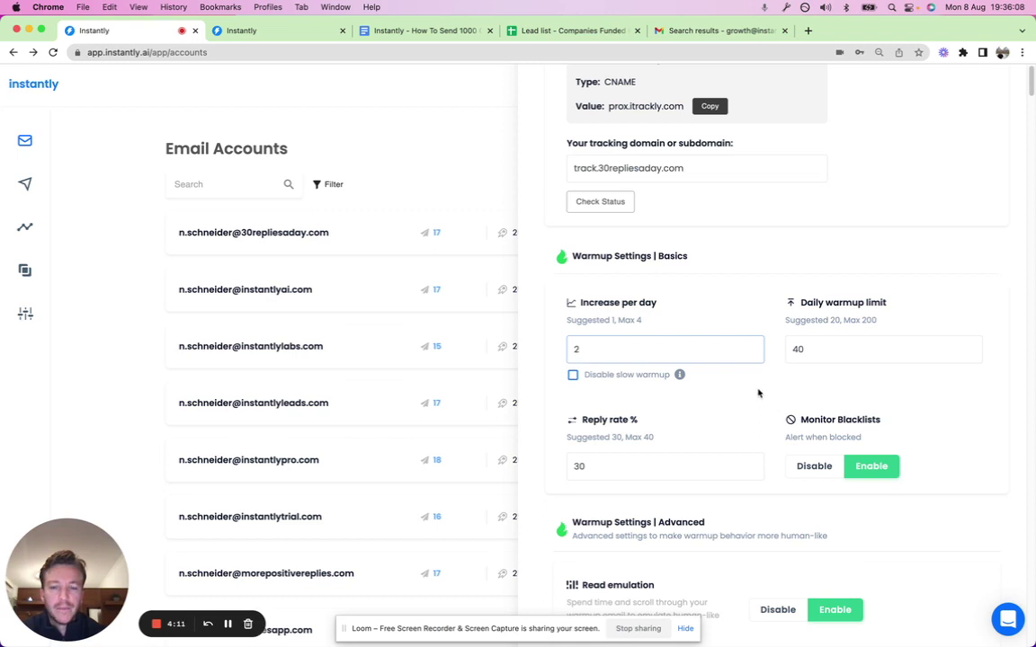
Step: Review the advanced warmup settings, expanding them to include open rate, spam protection and mark important
scroll(765, 392, "down", 5)
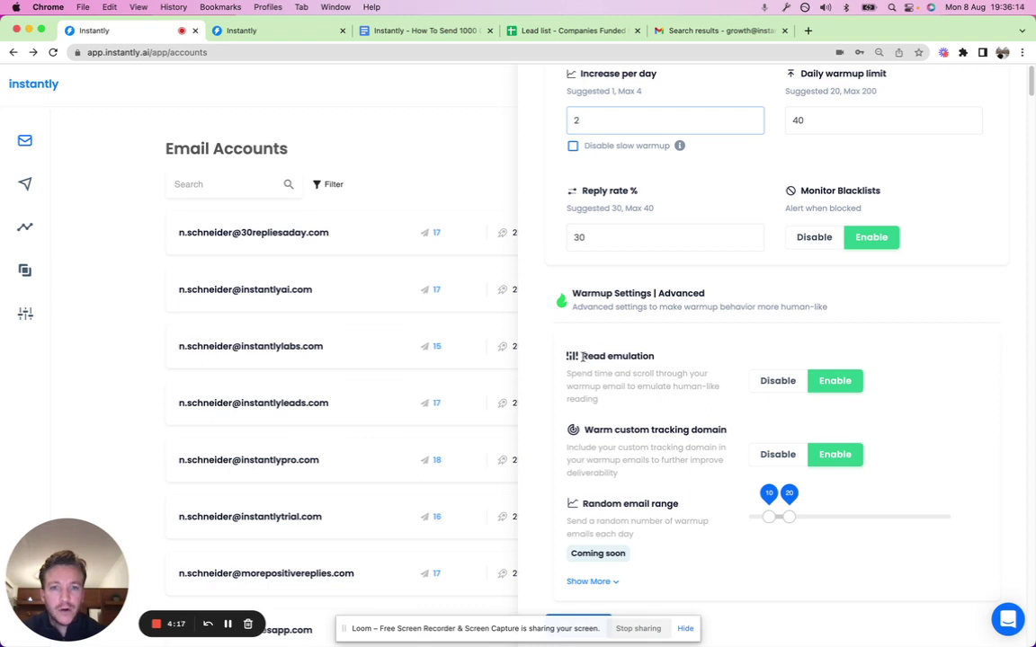
left_click_drag(581, 356, 648, 356)
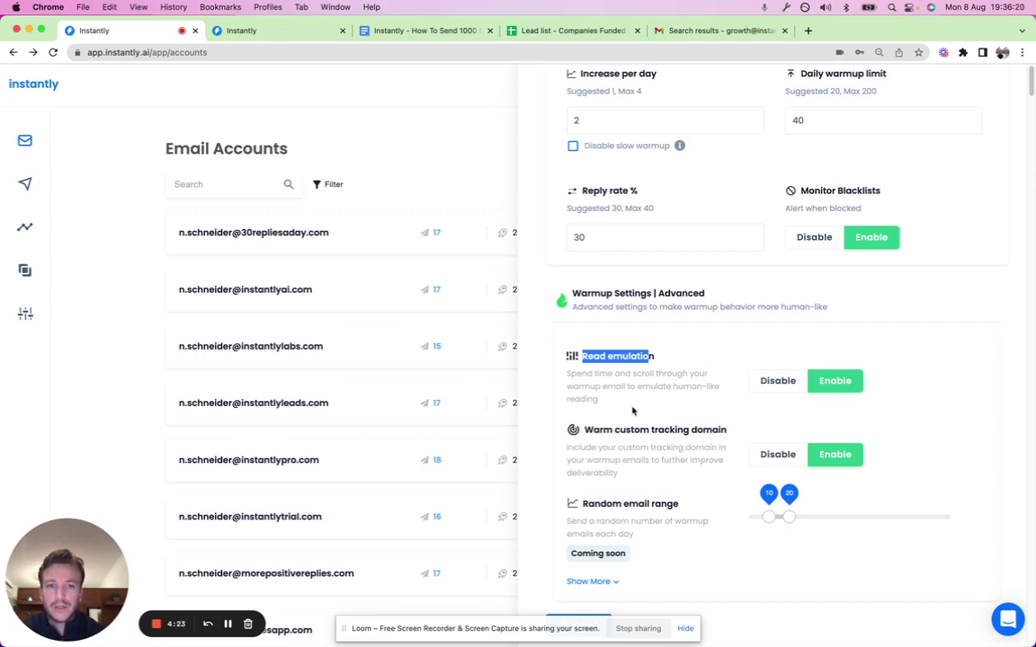
scroll(721, 424, "down", 1)
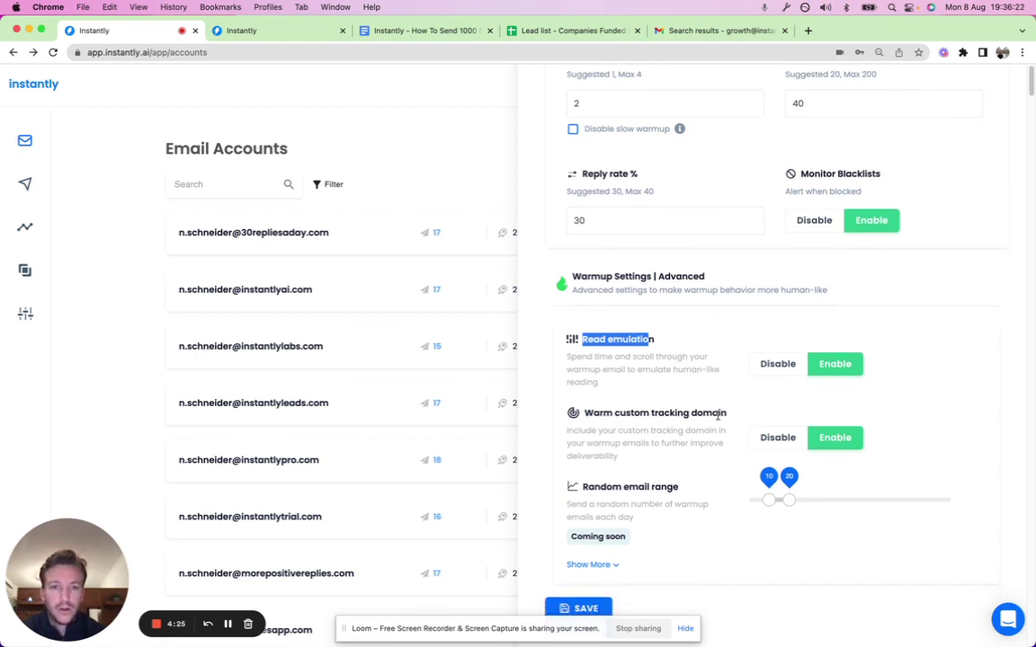
left_click_drag(613, 413, 680, 417)
double_click(629, 486)
scroll(596, 557, "down", 1)
left_click(589, 564)
scroll(699, 486, "down", 2)
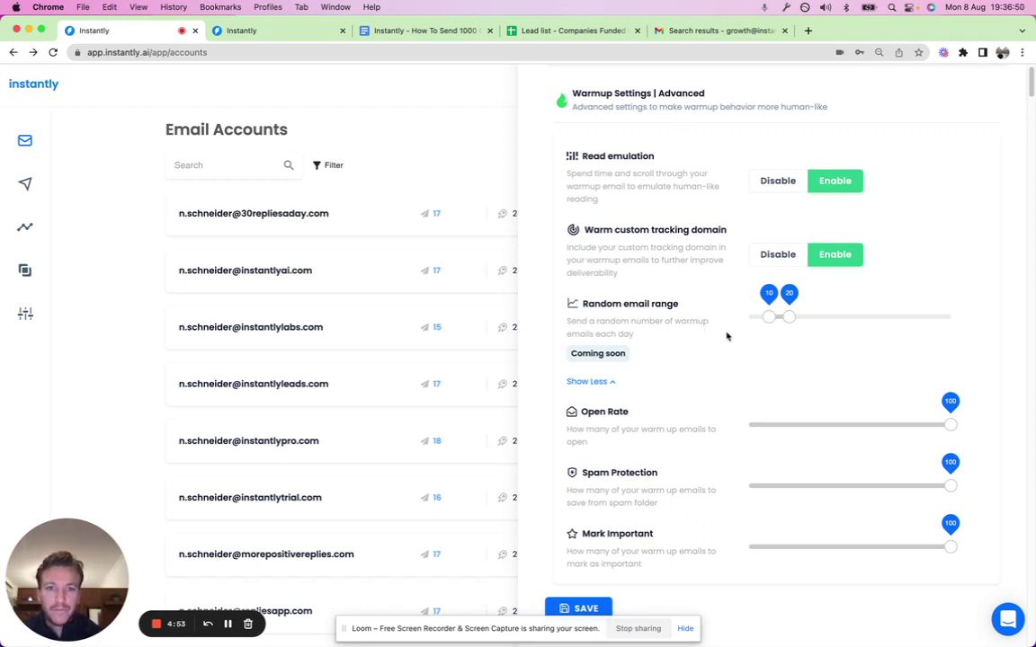
Step: Close the account's settings and turn warmup back on for the first email account
scroll(729, 333, "up", 10)
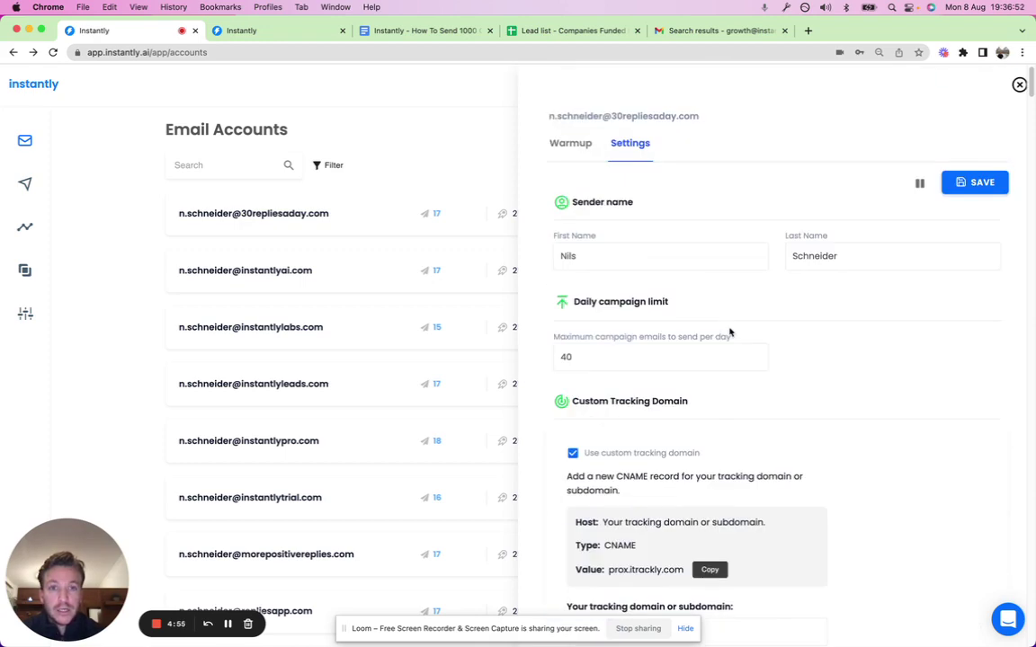
left_click(450, 124)
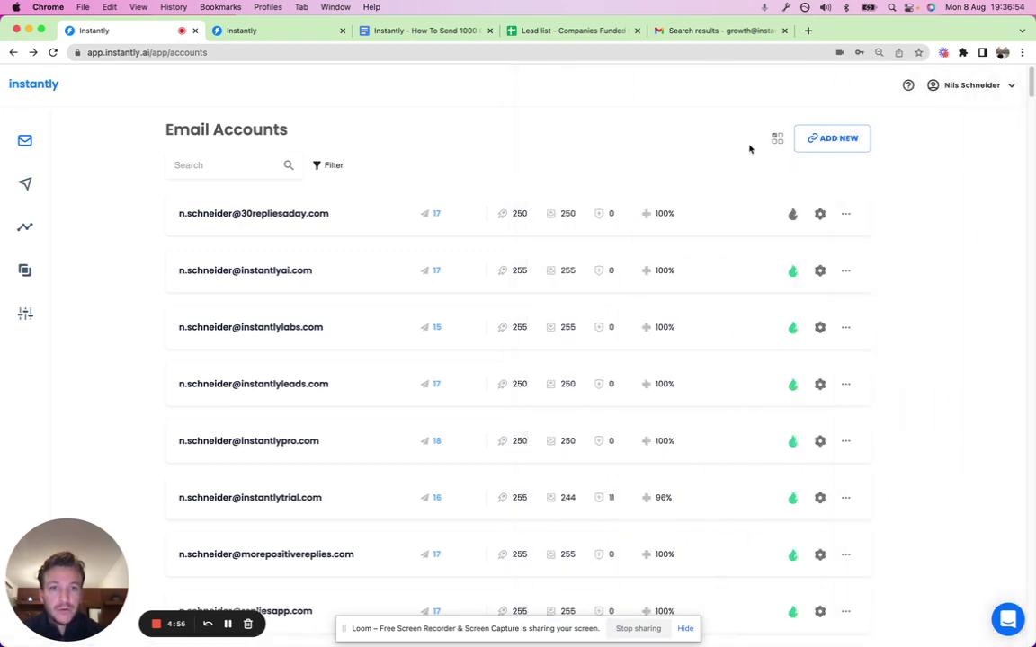
left_click(792, 221)
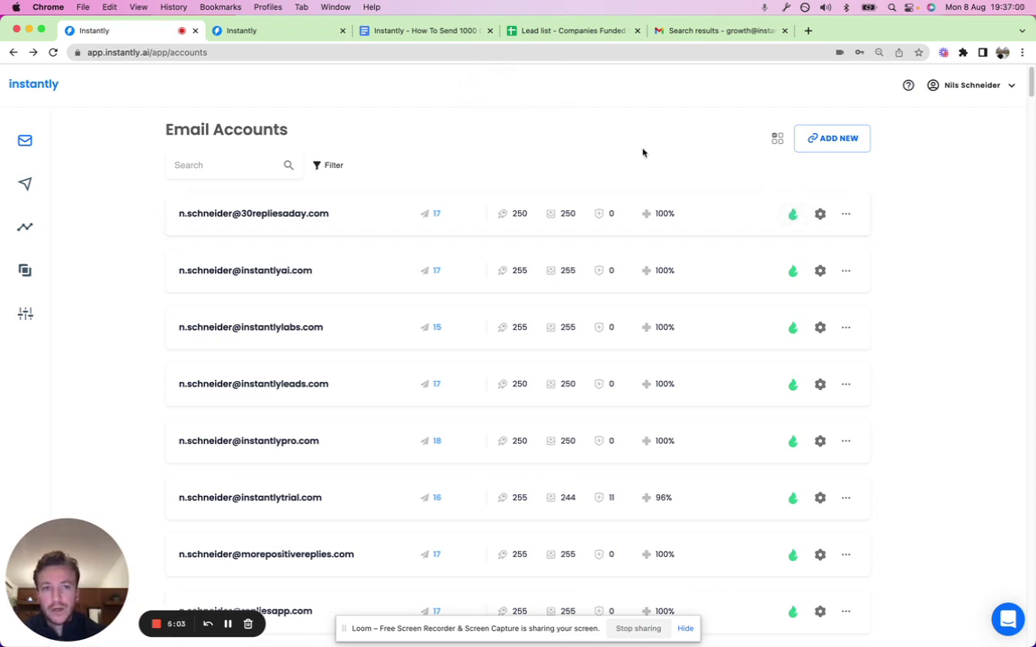
Step: Look through the full list of email accounts and return to its beginning
scroll(562, 275, "down", 5)
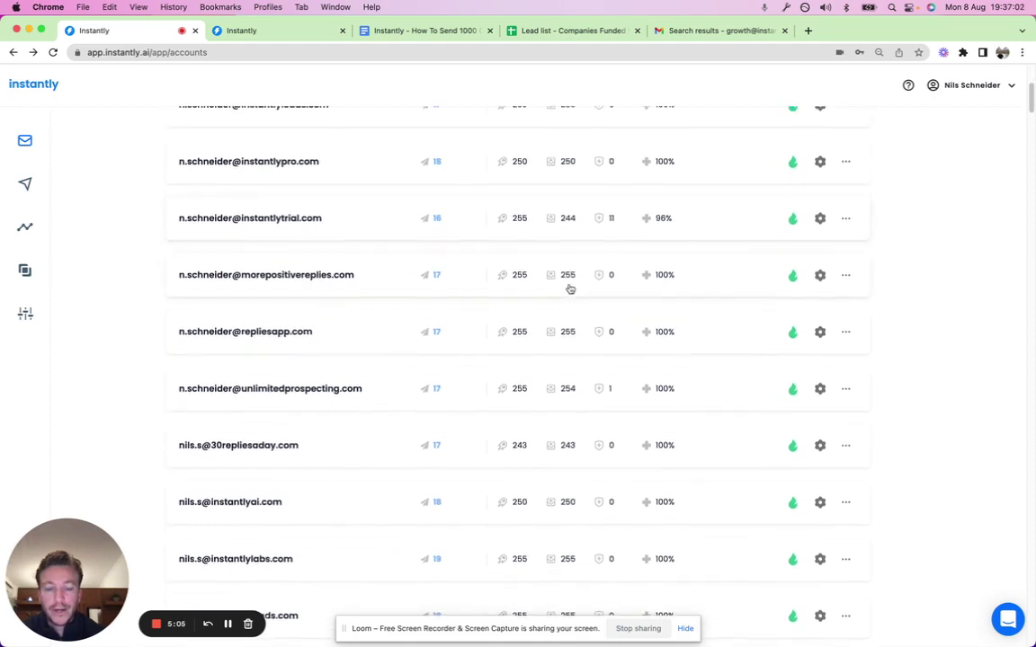
scroll(569, 289, "down", 7)
scroll(569, 288, "down", 15)
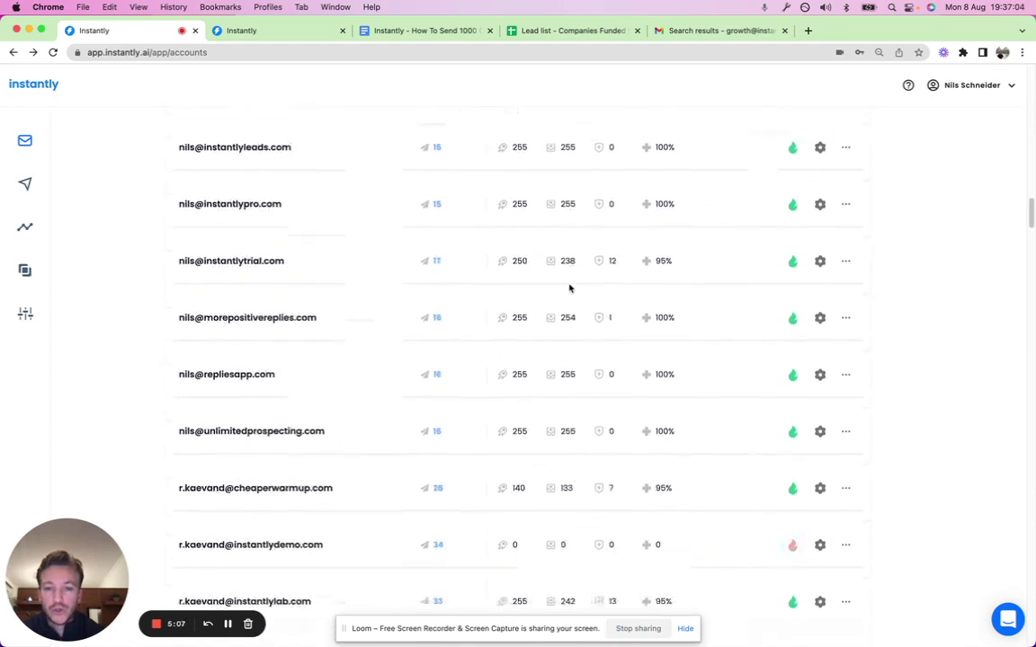
scroll(569, 289, "down", 5)
scroll(570, 288, "up", 9)
scroll(570, 289, "up", 15)
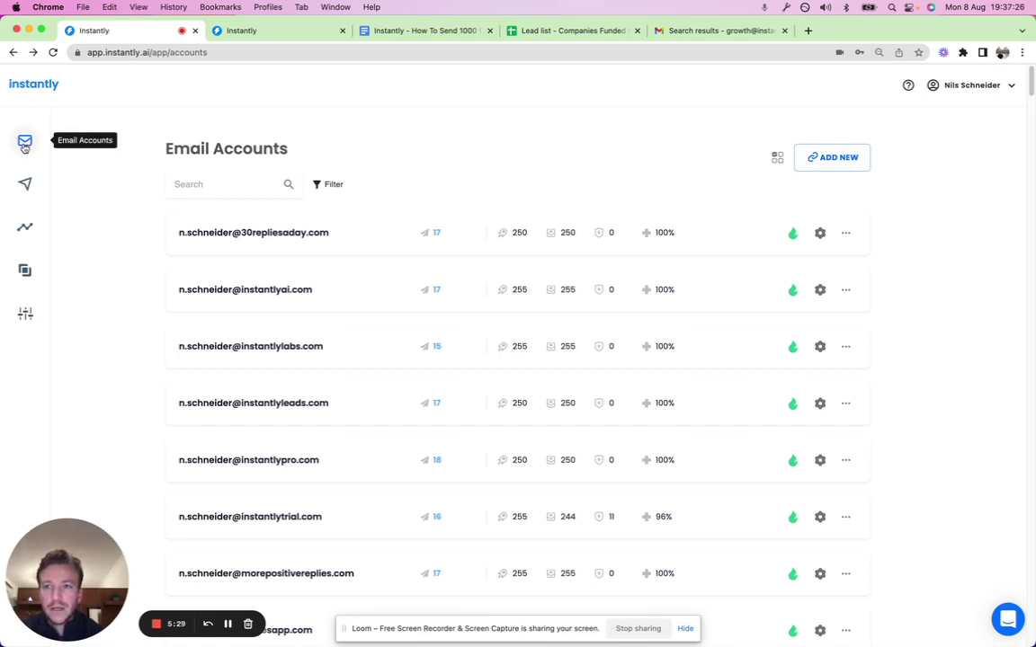
Step: Start a new campaign and copy "Companies Funded May-2022 EMEA" from the lead list spreadsheet's title
left_click(27, 183)
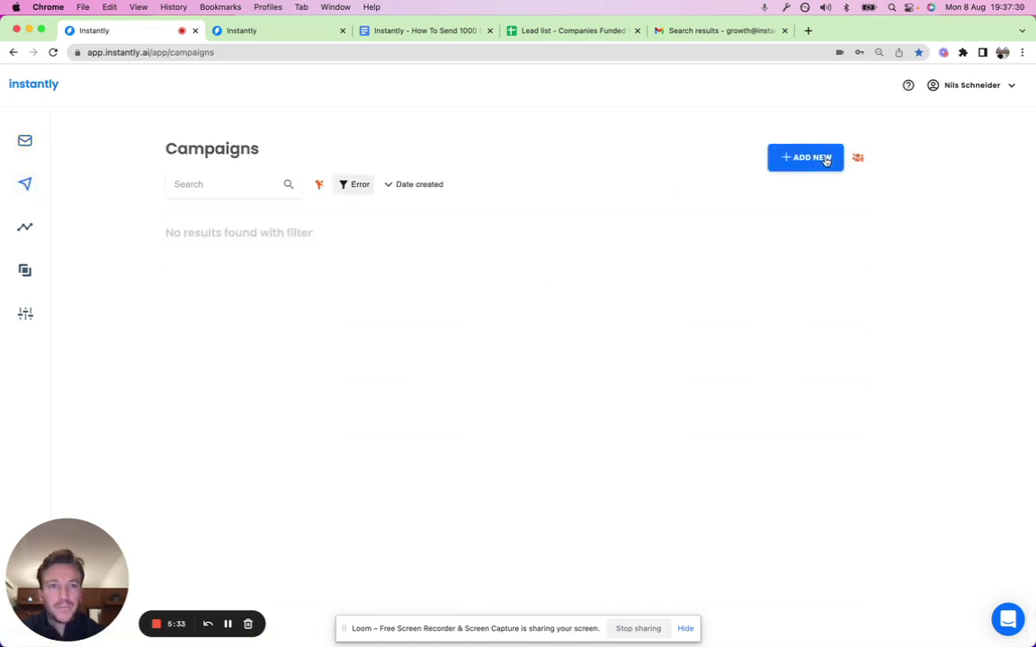
left_click(825, 160)
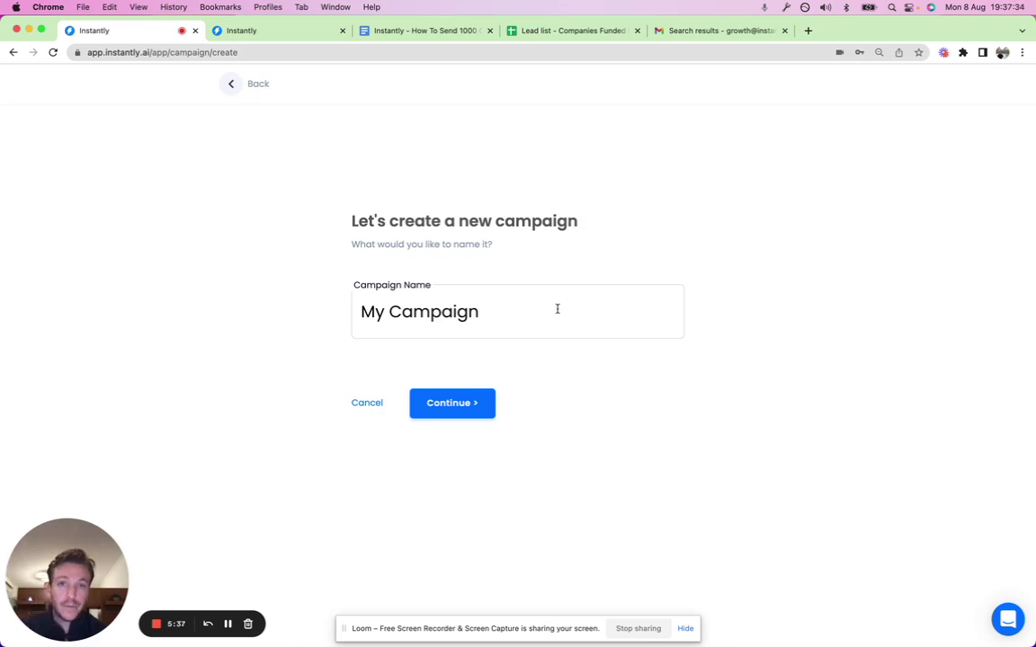
left_click(580, 33)
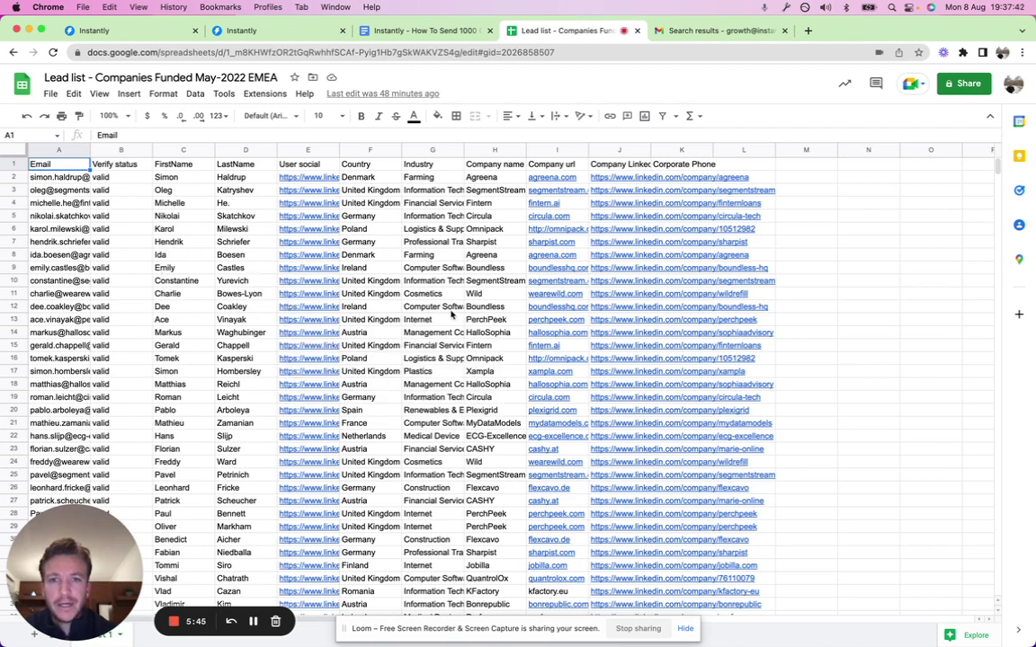
left_click(95, 77)
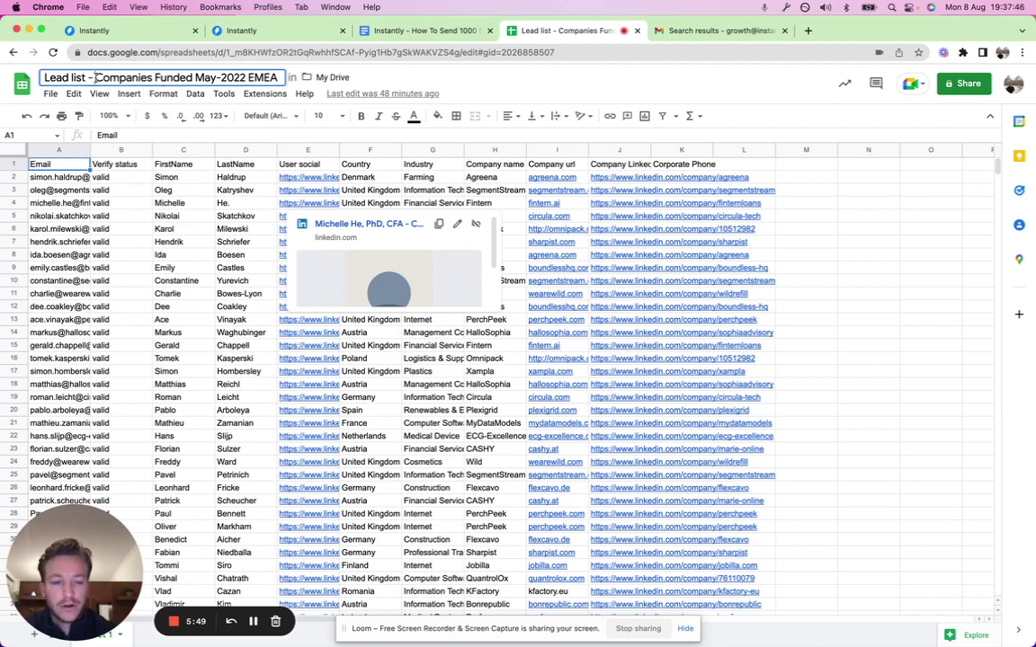
key("super+shift+Right")
key("super+c")
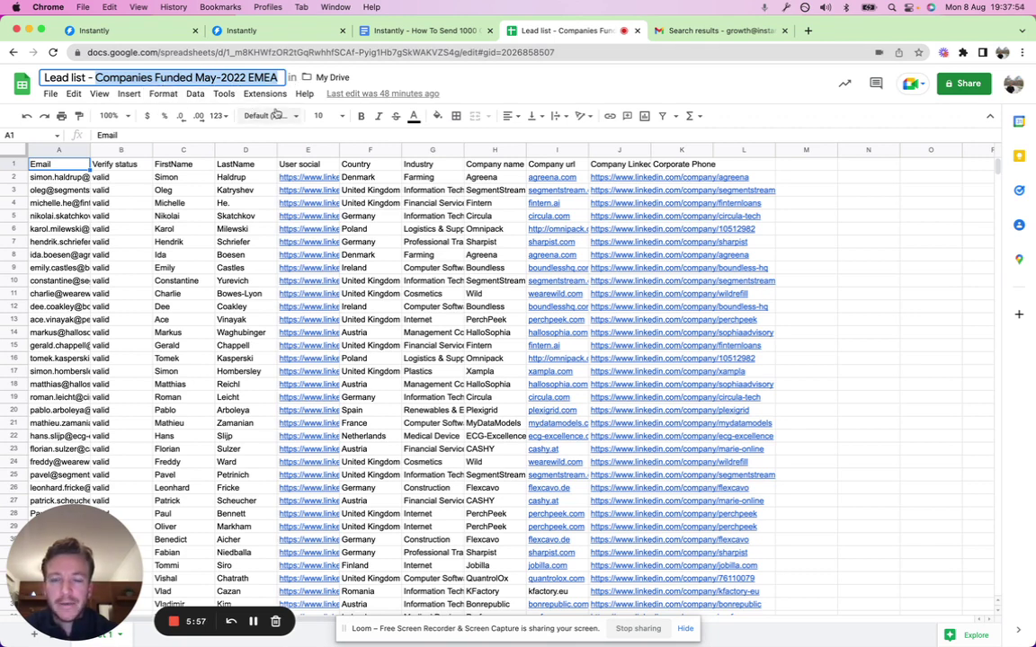
Step: Replace the default campaign name in Instantly with "Companies Funded May-2022 EMEA" and create the campaign
left_click(122, 31)
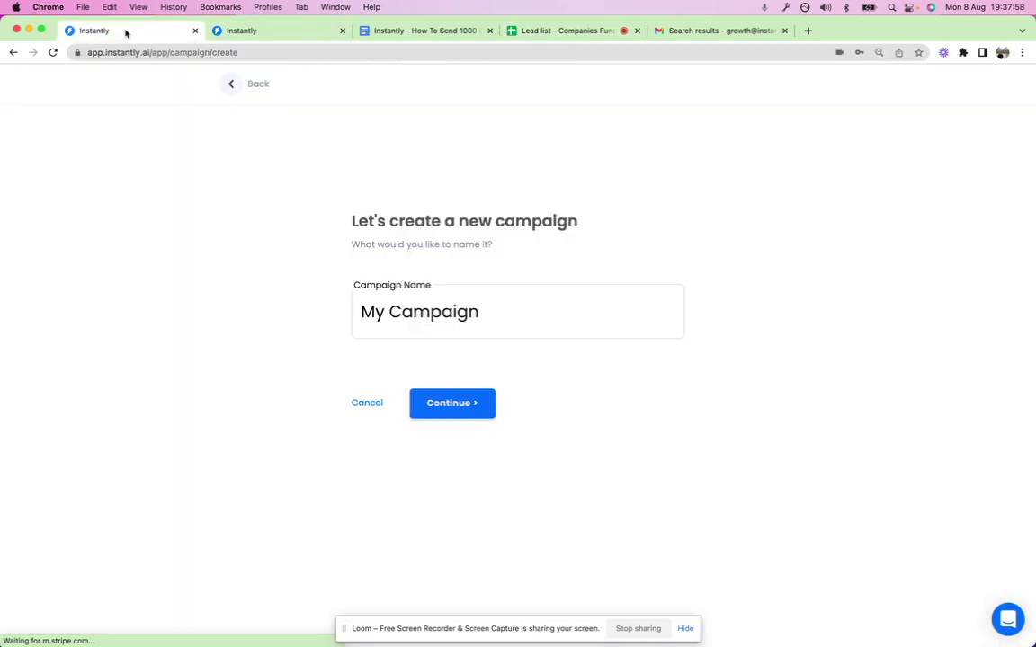
triple_click(480, 313)
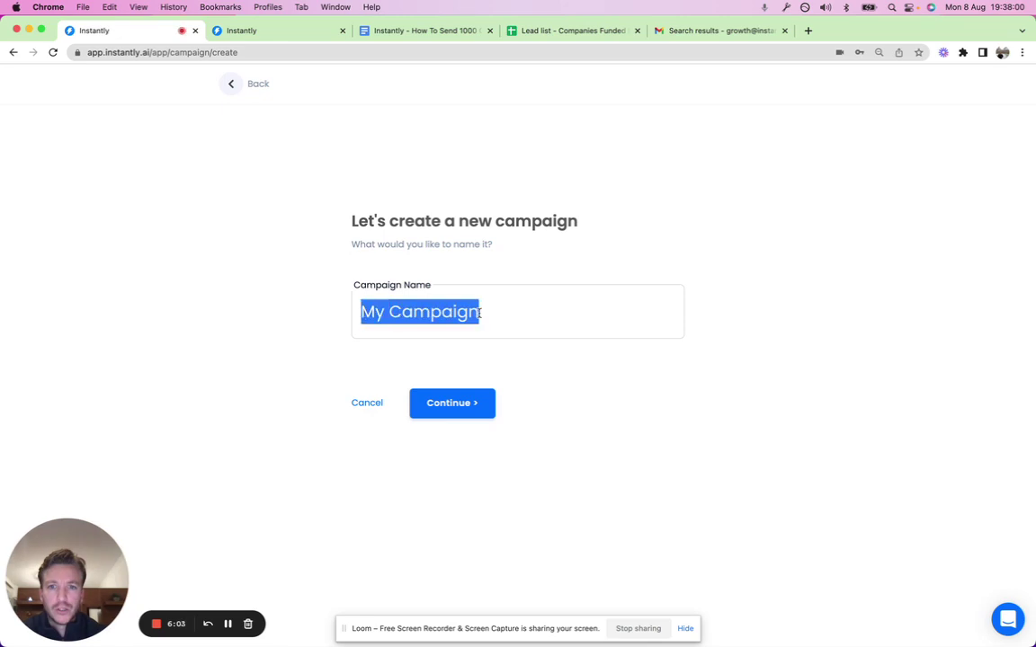
key("super+v")
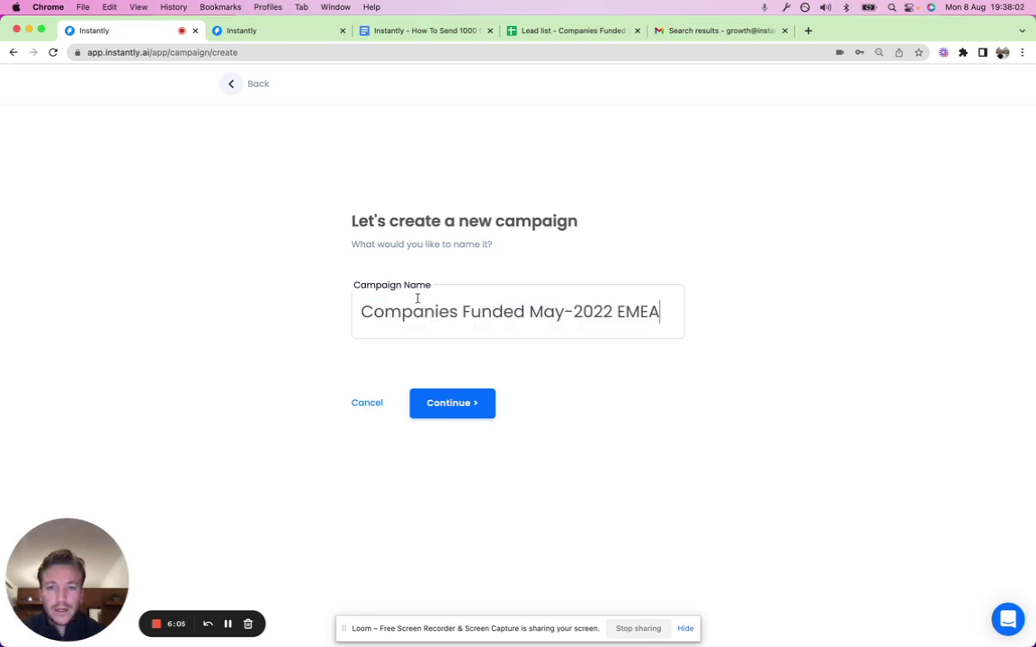
left_click(474, 403)
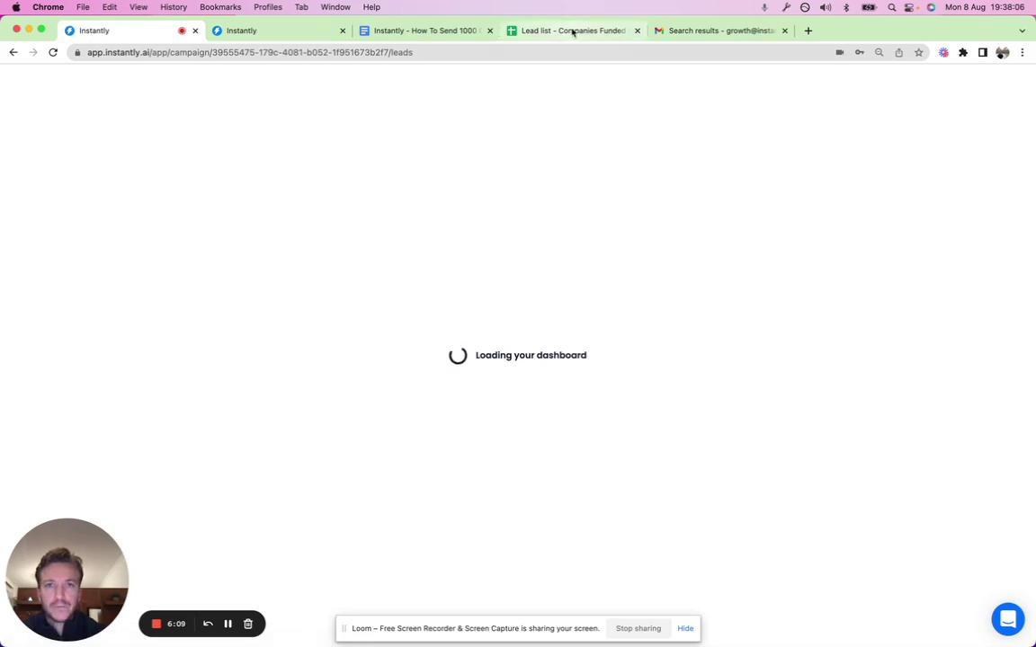
Step: Download the lead list spreadsheet as comma-separated values (.csv) and return to the new campaign's leads in Instantly
left_click(571, 30)
left_click(851, 267)
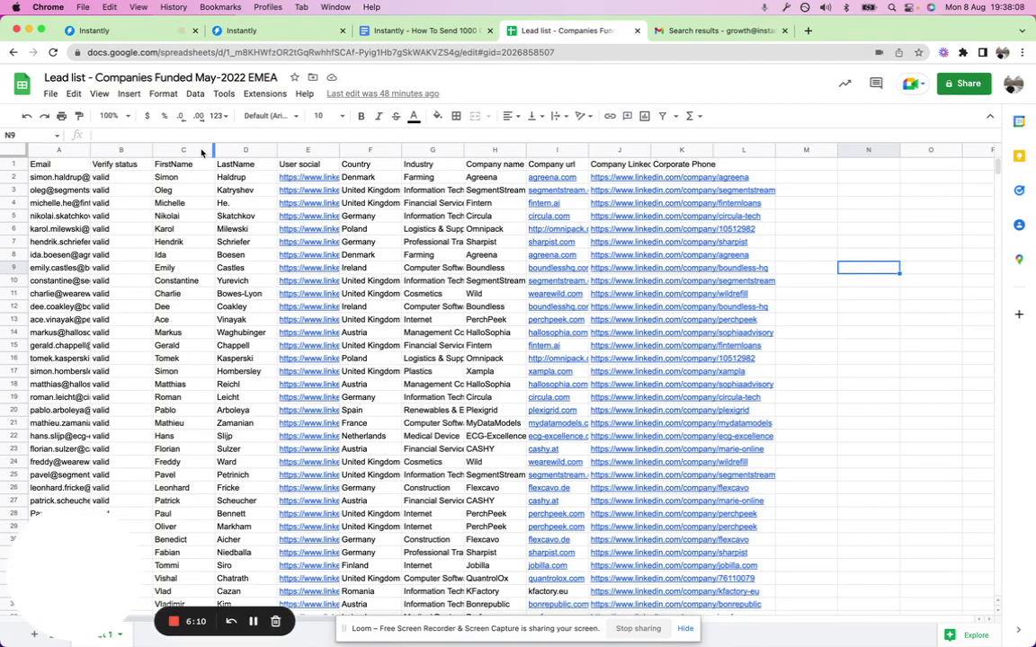
left_click(51, 95)
mouse_move(180, 245)
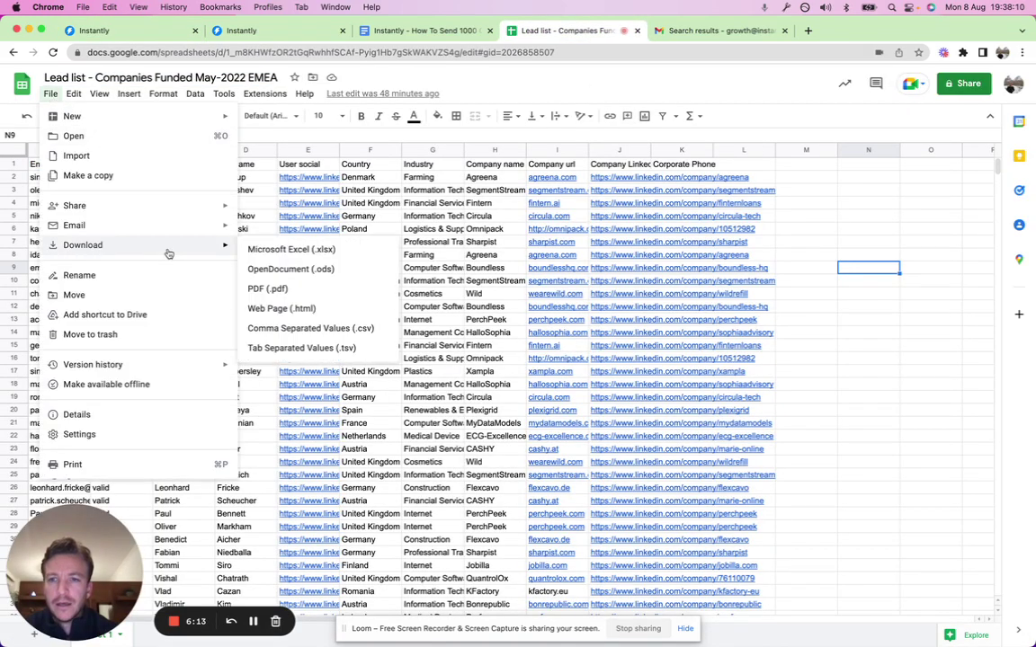
left_click(358, 329)
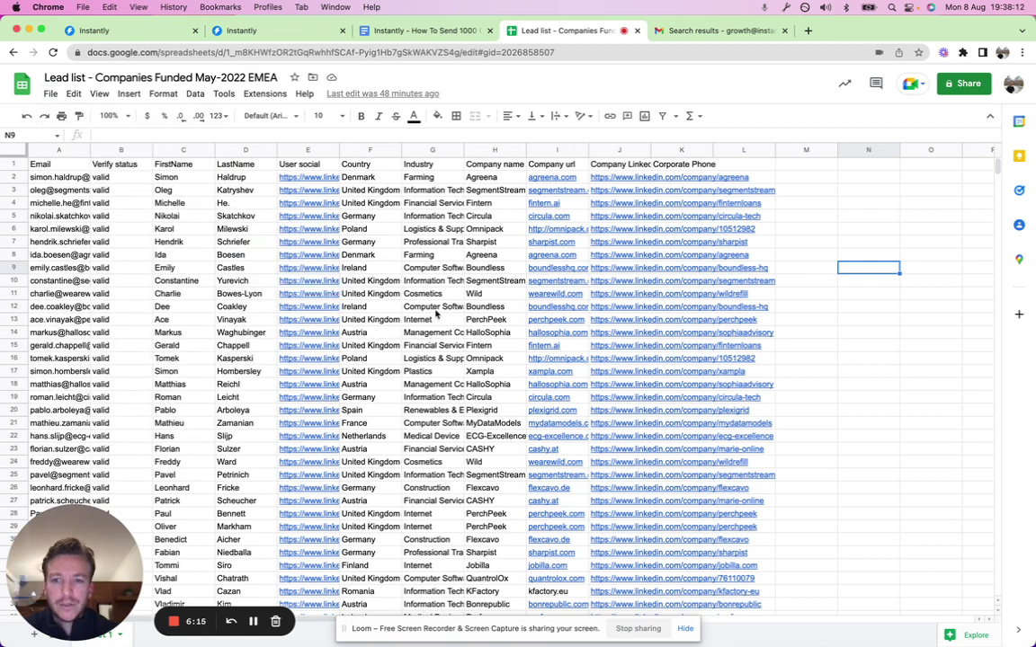
left_click(137, 29)
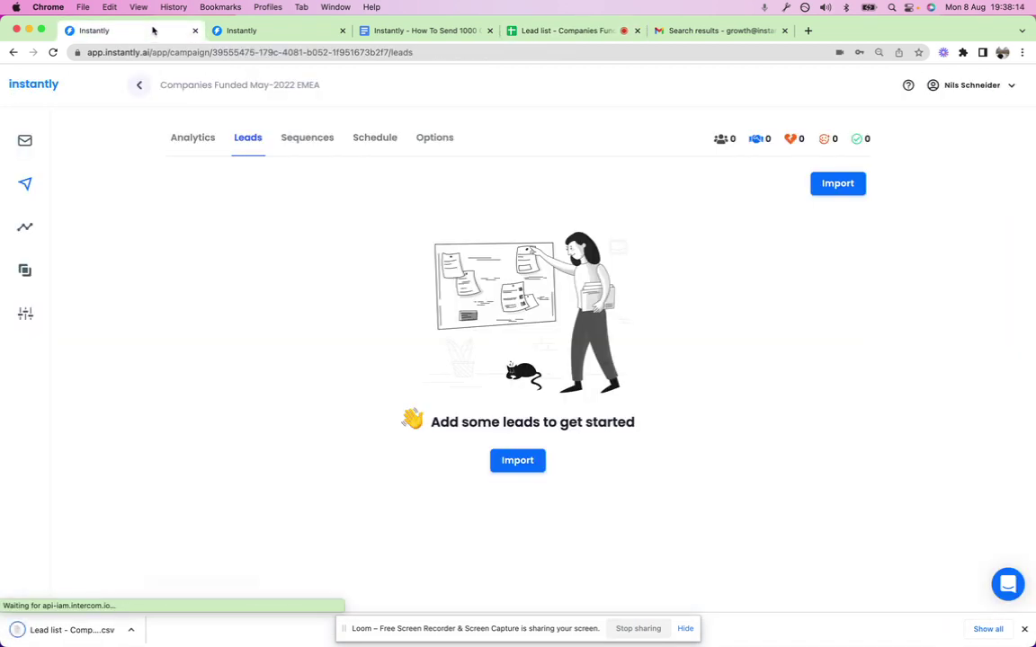
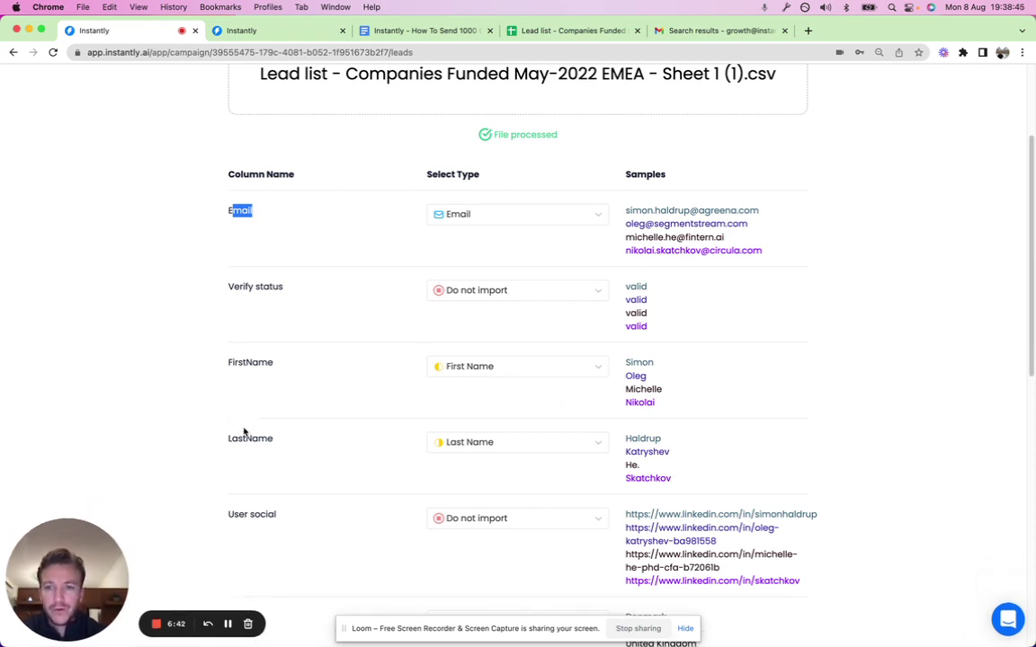
Step: Review how the uploaded lead list's columns are mapped, from Email and FirstName through Company name to Corporate Phone
scroll(429, 367, "down", 2)
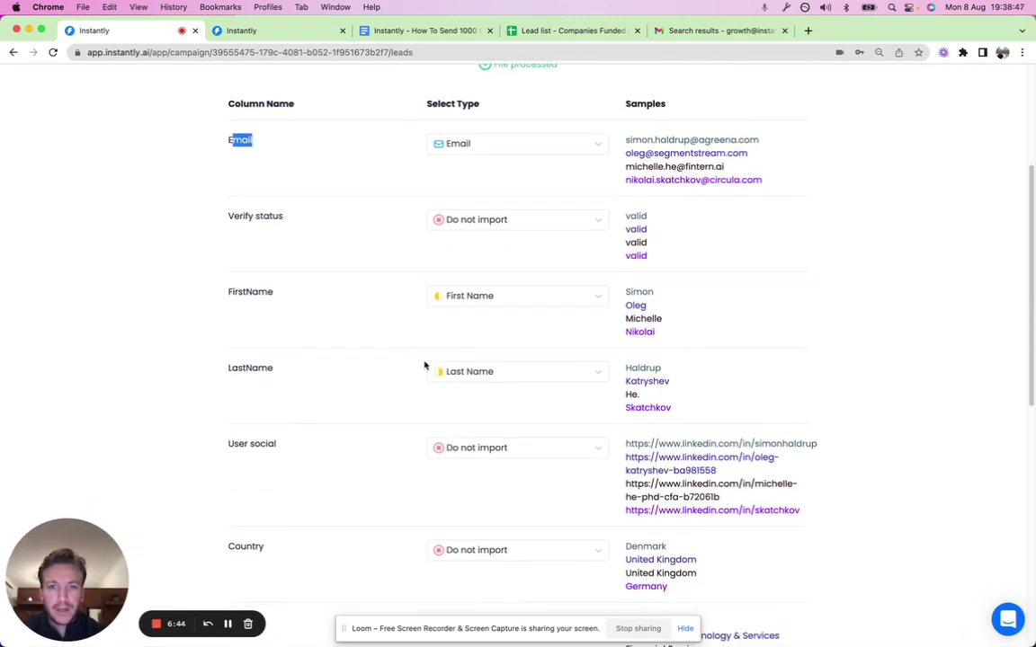
scroll(418, 362, "down", 2)
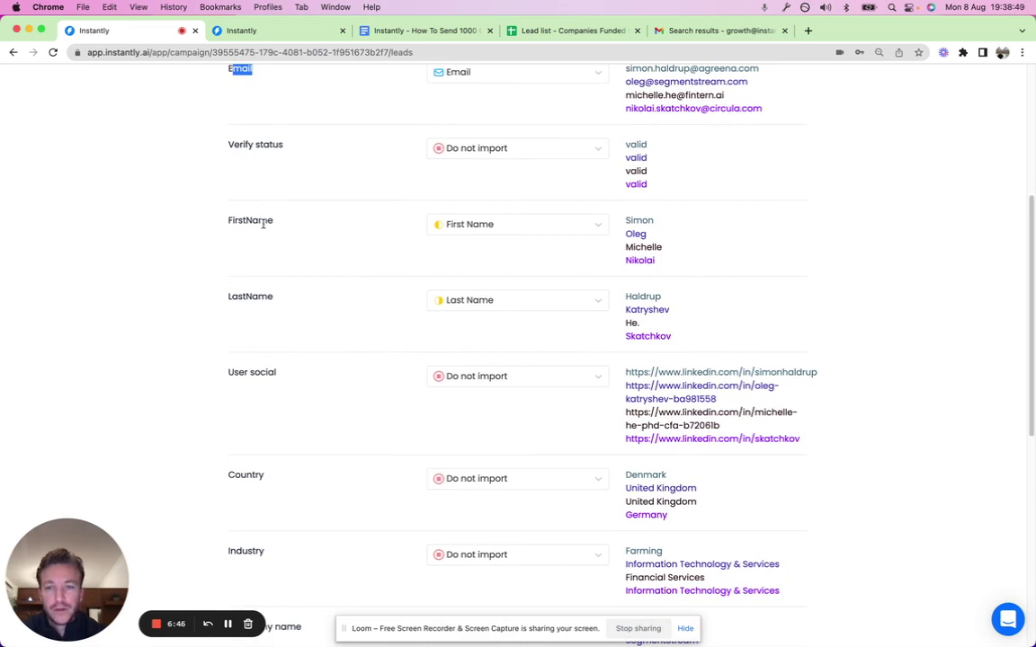
left_click_drag(250, 221, 271, 226)
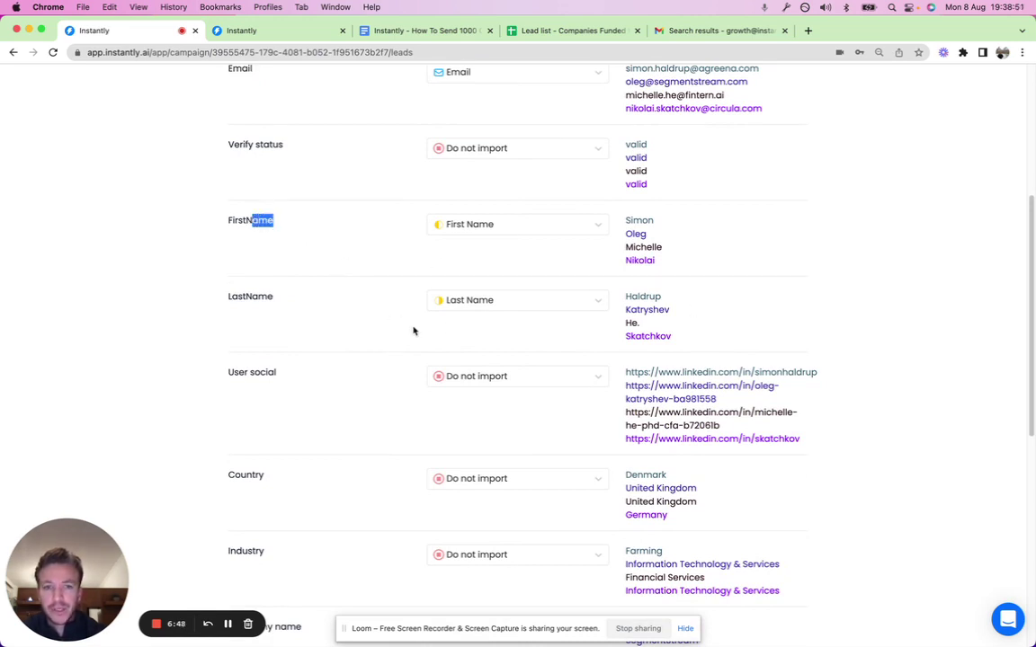
scroll(414, 330, "down", 2)
scroll(415, 336, "down", 3)
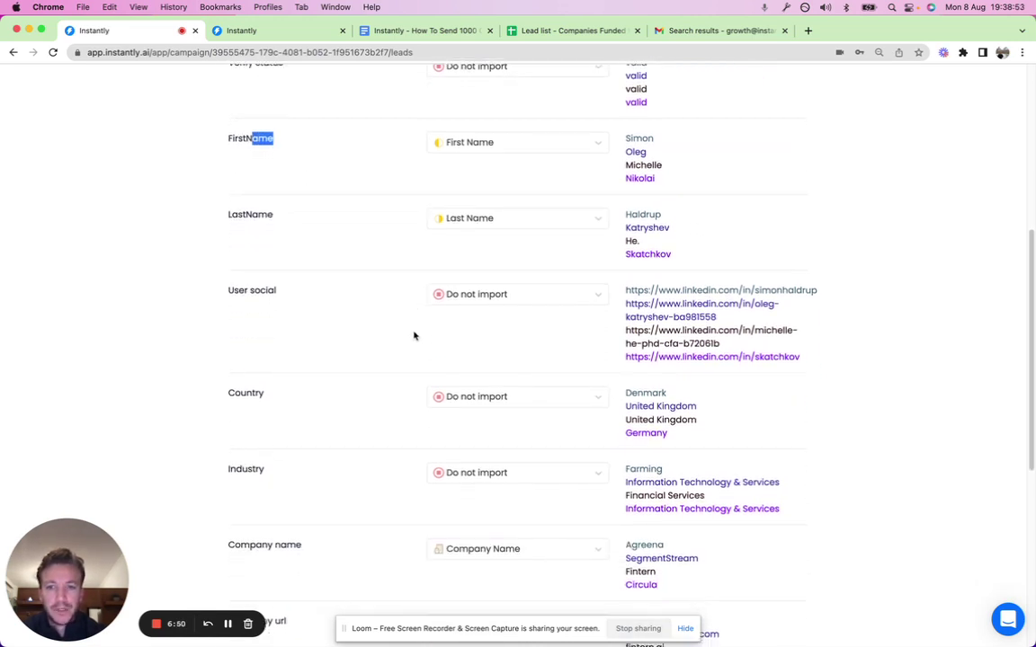
left_click_drag(230, 412, 324, 418)
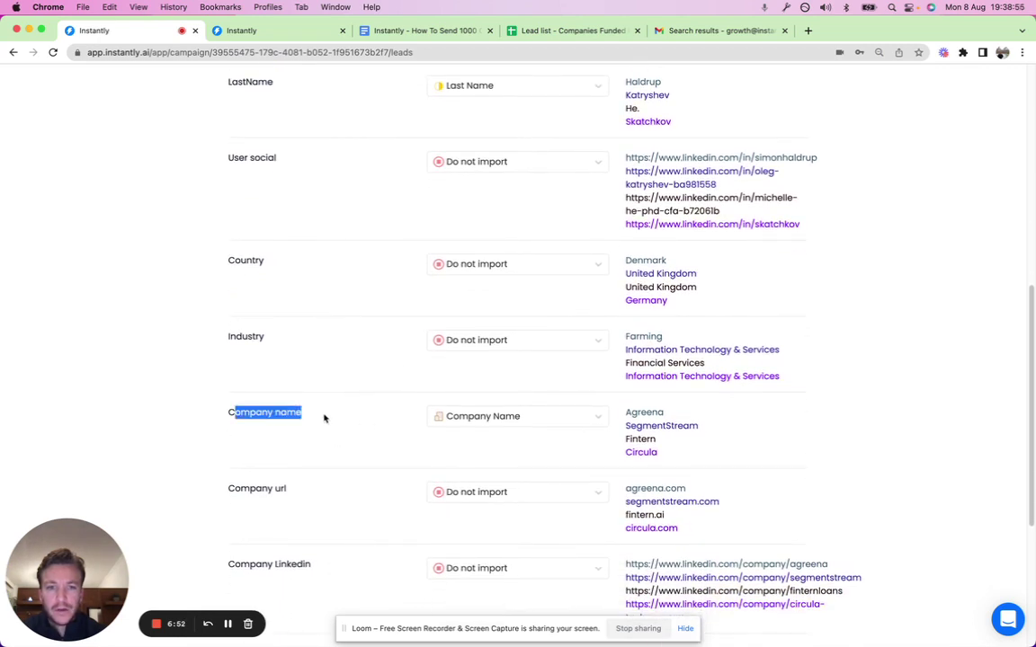
left_click(324, 418)
scroll(411, 418, "down", 5)
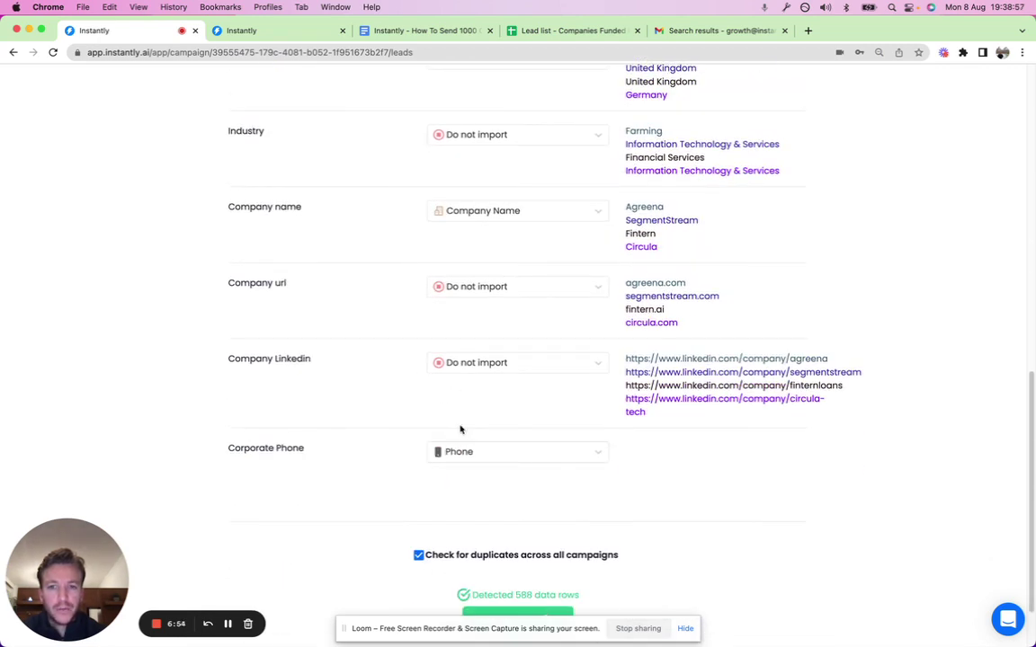
left_click_drag(260, 447, 307, 449)
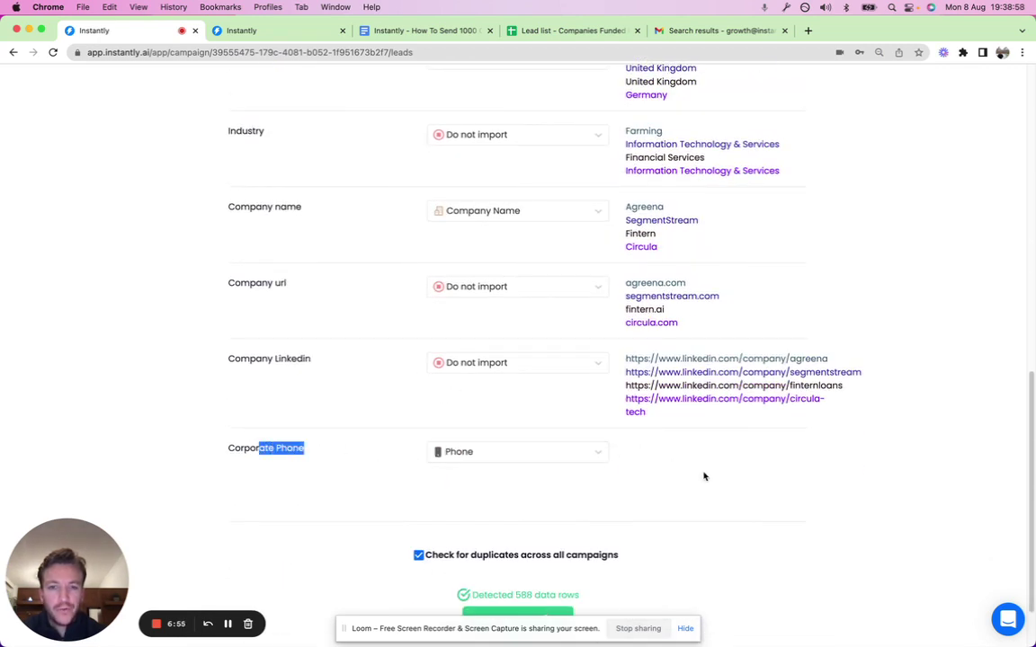
Step: Set the Corporate Phone column to Do not import, hiding the screen-sharing notice that covers the options
left_click(503, 452)
scroll(530, 526, "down", 2)
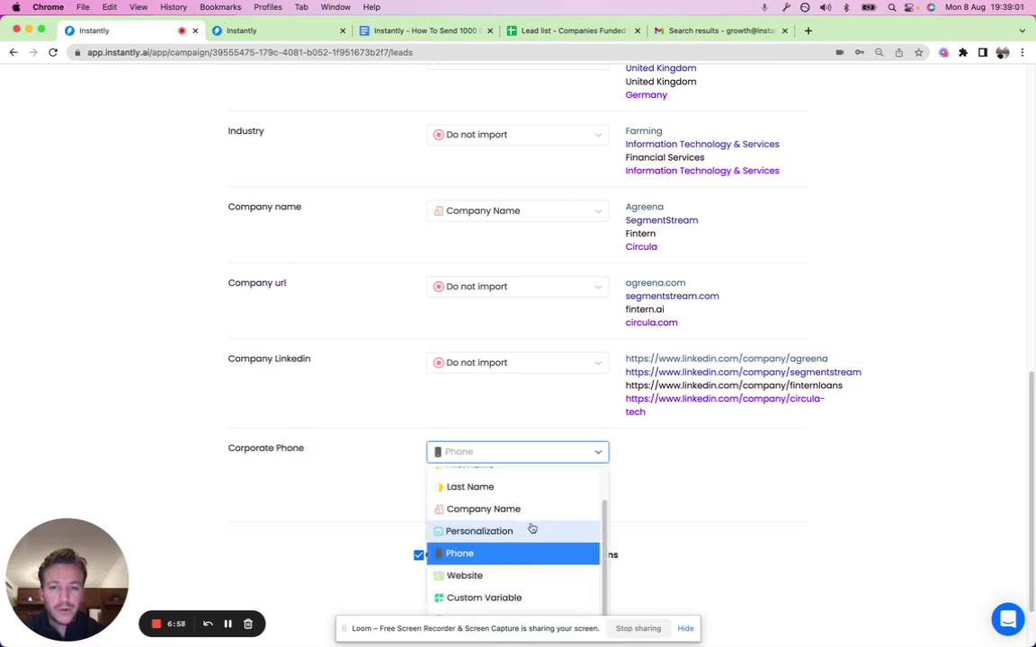
left_click(689, 632)
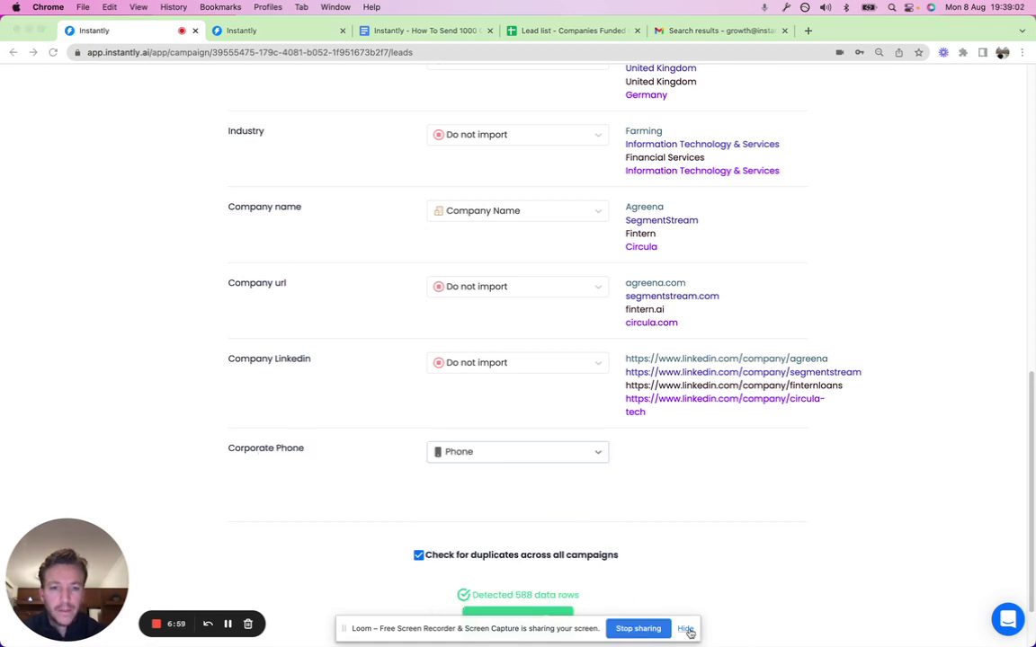
left_click(550, 455)
scroll(513, 612, "down", 1)
left_click(506, 621)
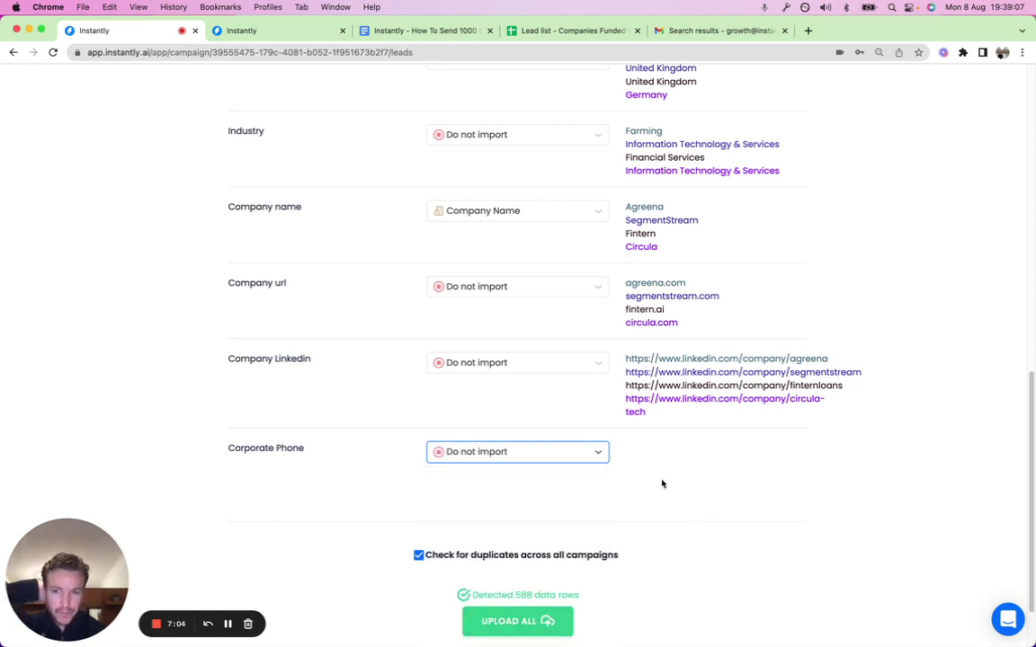
Step: Try mapping the Company Linkedin column as a Custom Variable and set it back to Do not import
scroll(633, 454, "up", 1)
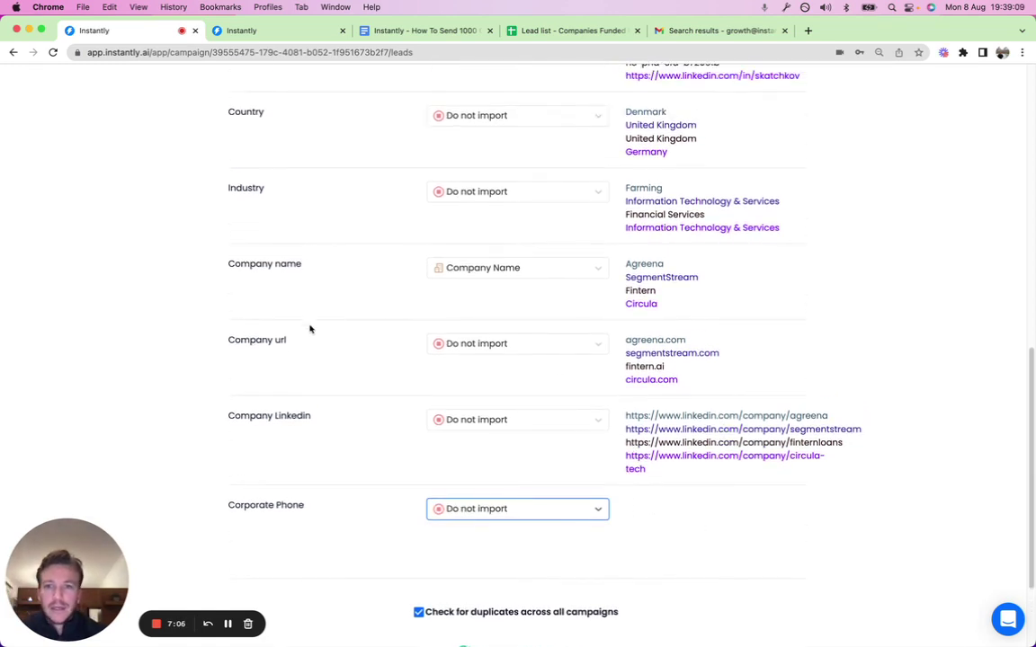
left_click(534, 423)
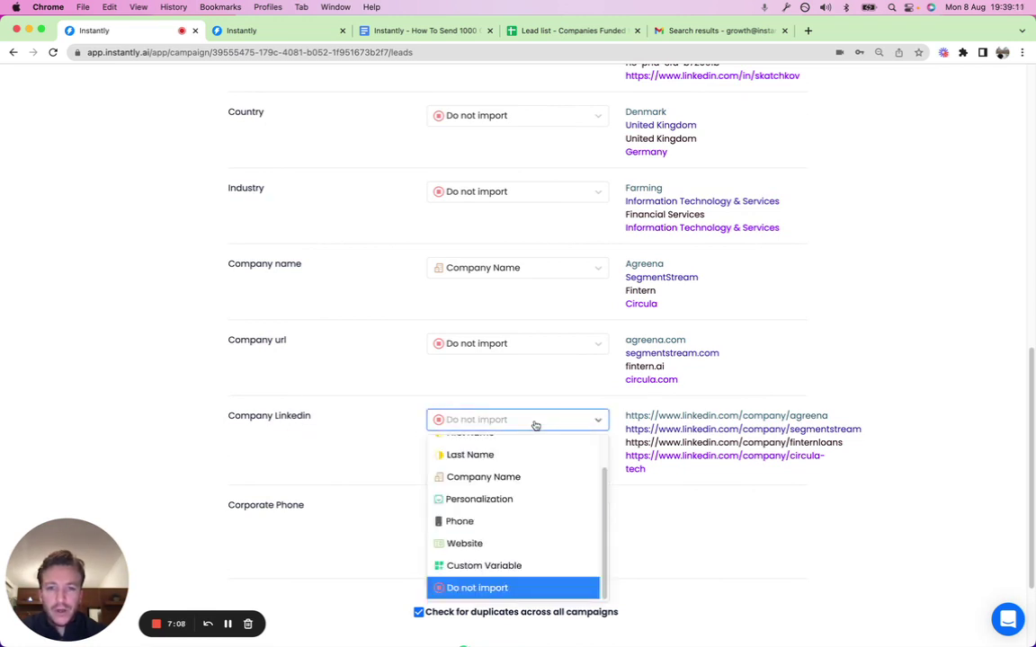
left_click(532, 566)
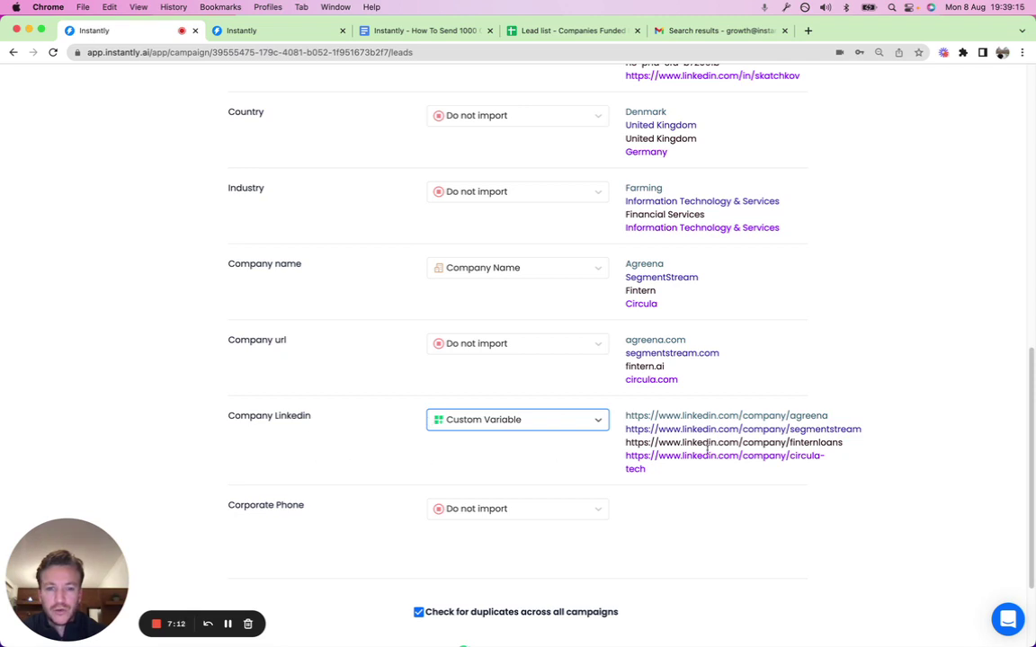
left_click(544, 421)
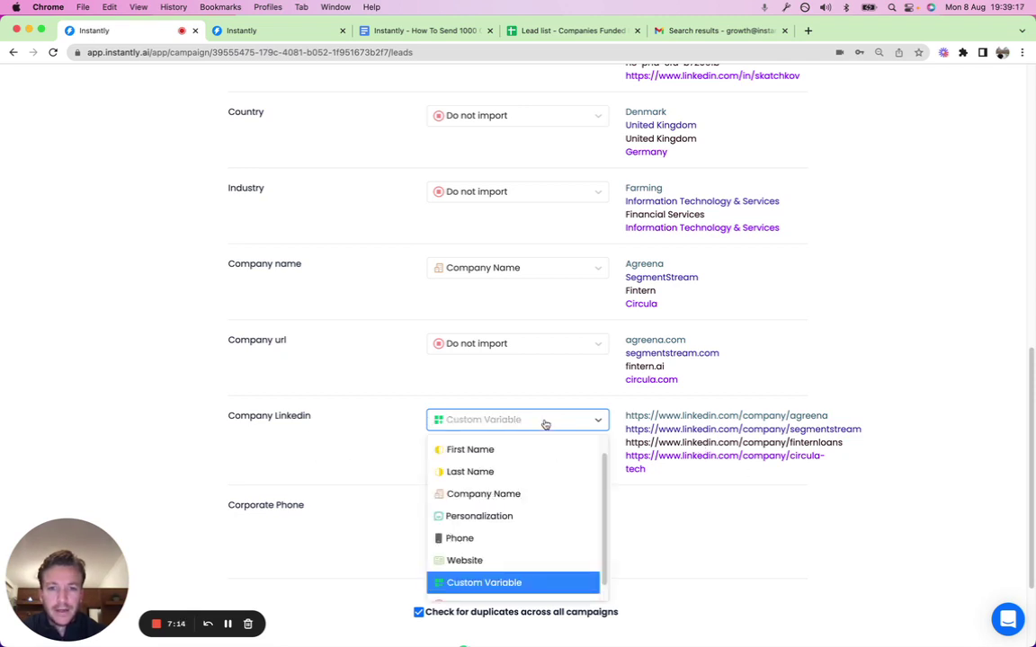
scroll(568, 568, "down", 1)
left_click(527, 588)
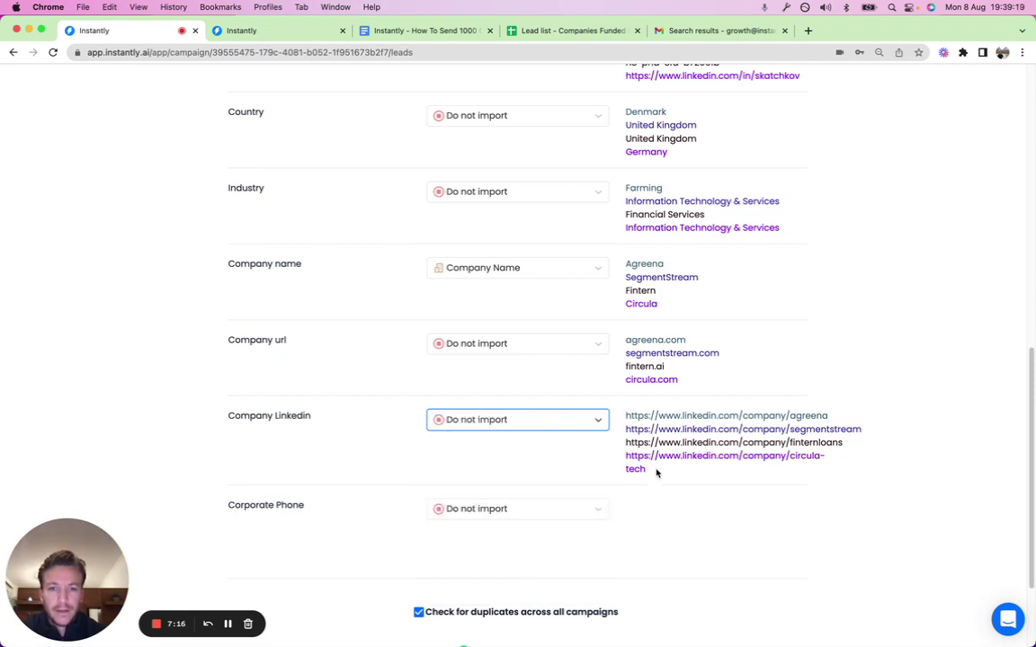
Step: Recheck the complete column mapping and the duplicate check option ahead of uploading all leads
scroll(593, 460, "down", 3)
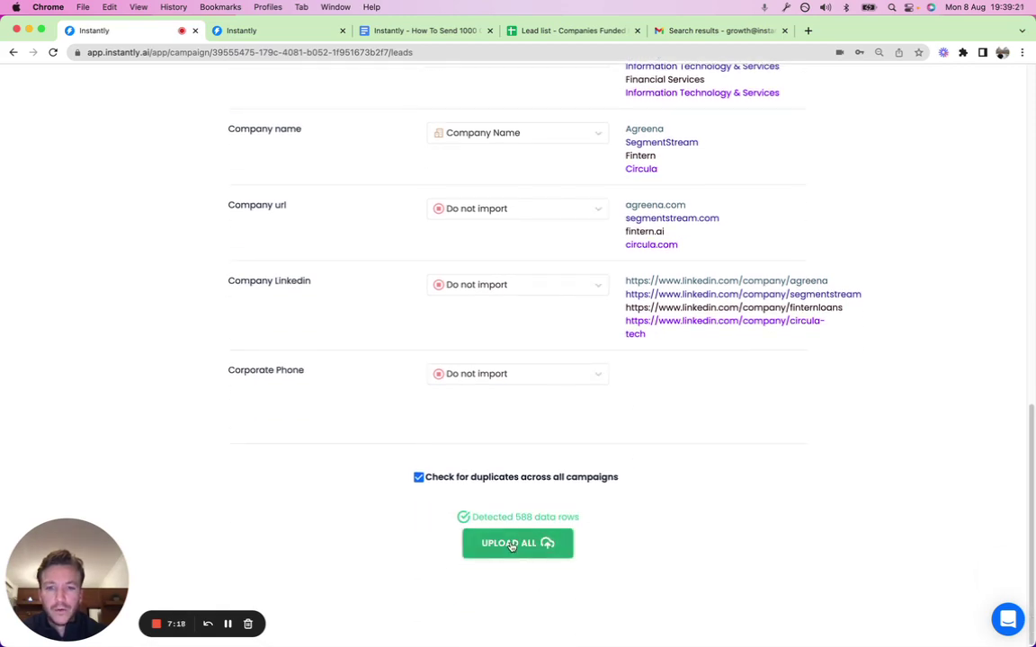
scroll(712, 453, "up", 10)
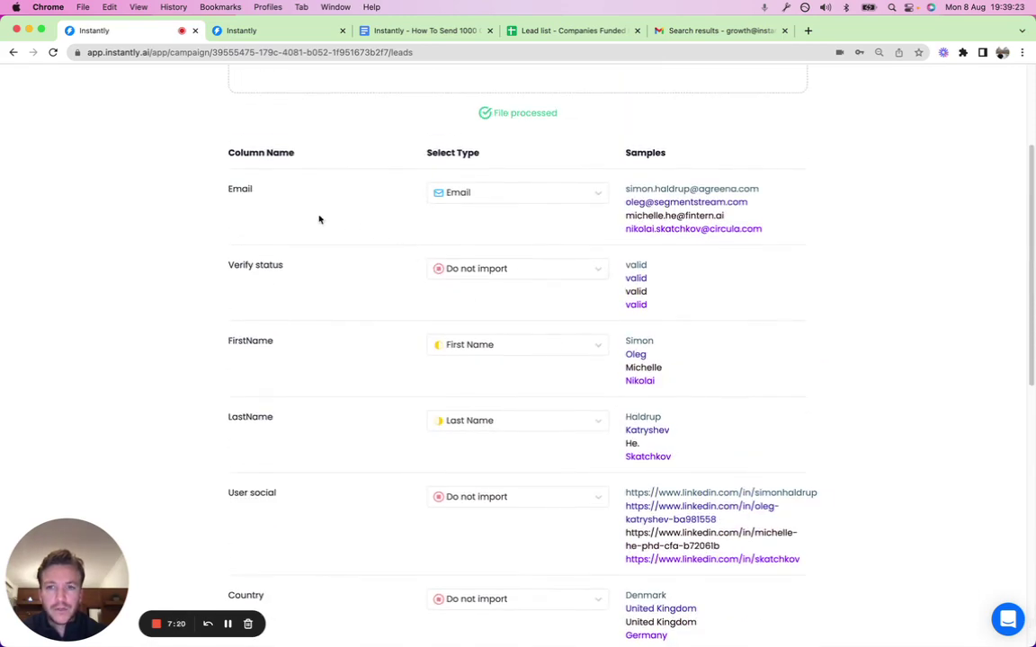
scroll(449, 497, "down", 4)
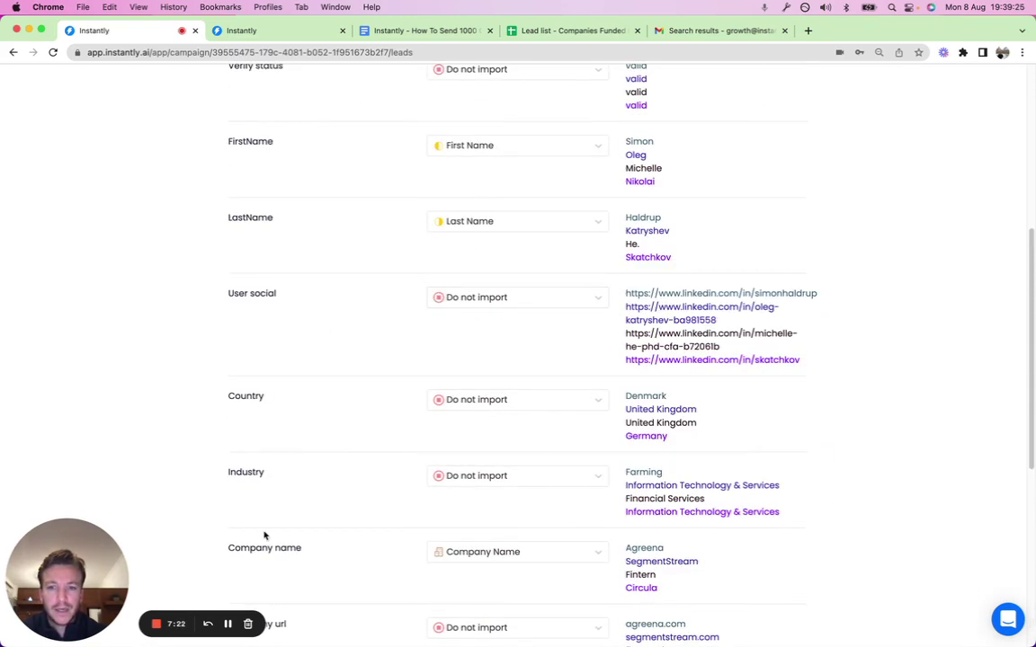
scroll(742, 522, "down", 4)
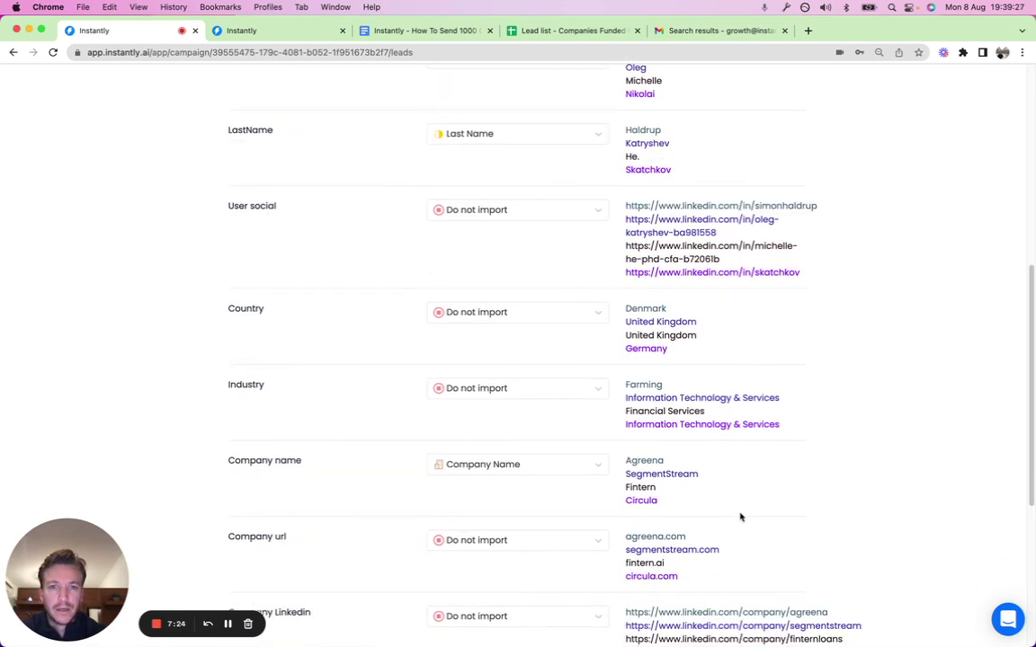
scroll(743, 508, "down", 5)
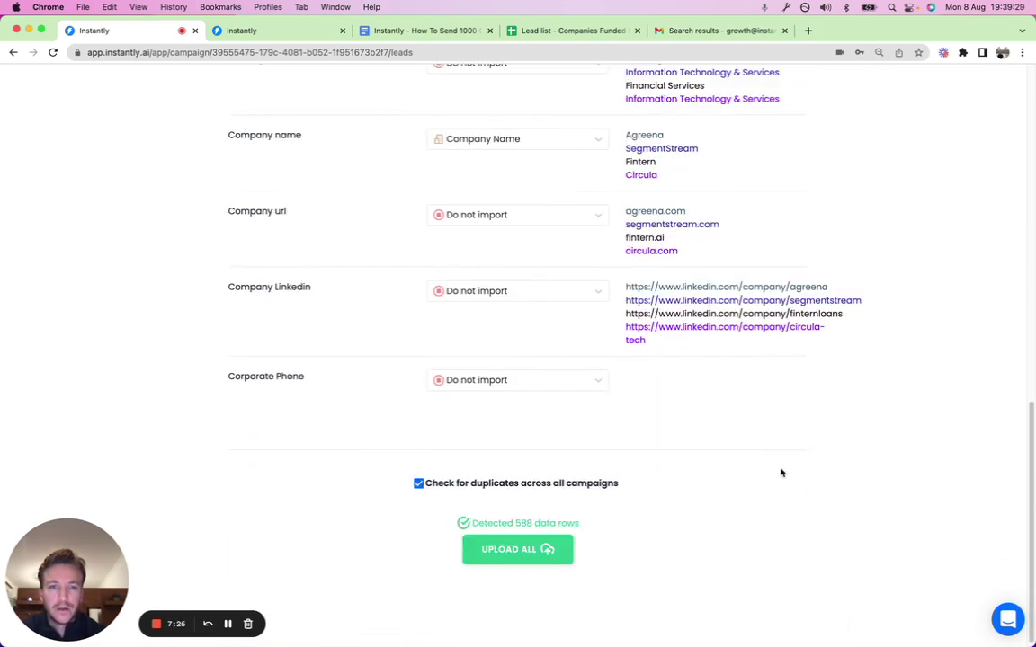
left_click(546, 548)
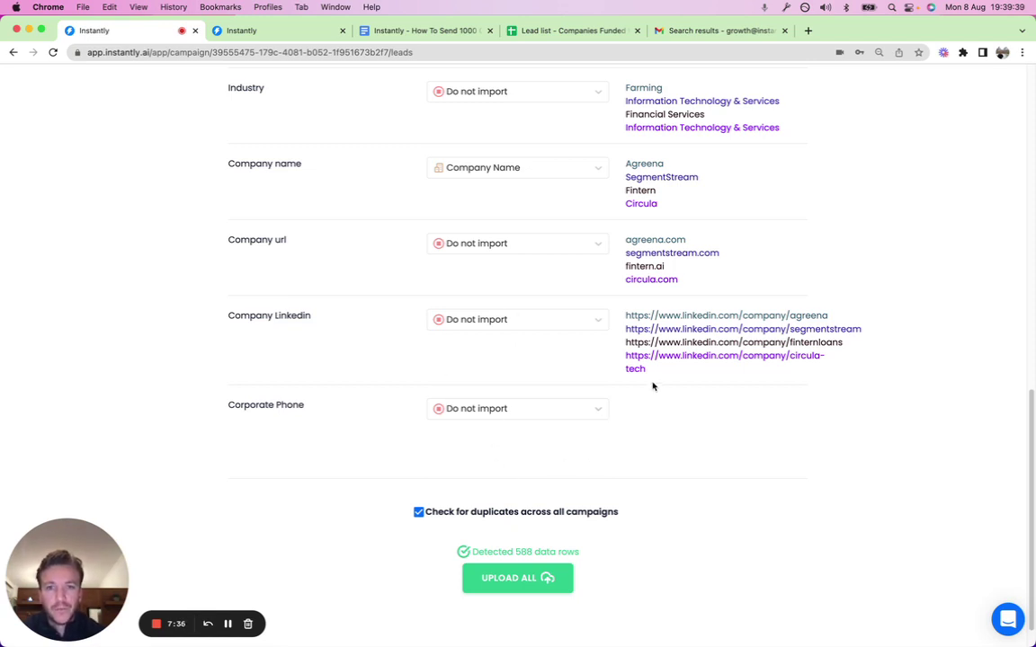
Step: Upload all detected leads to the campaign with the duplicate check on, confirm the upload, and view the imported leads list
left_click(509, 579)
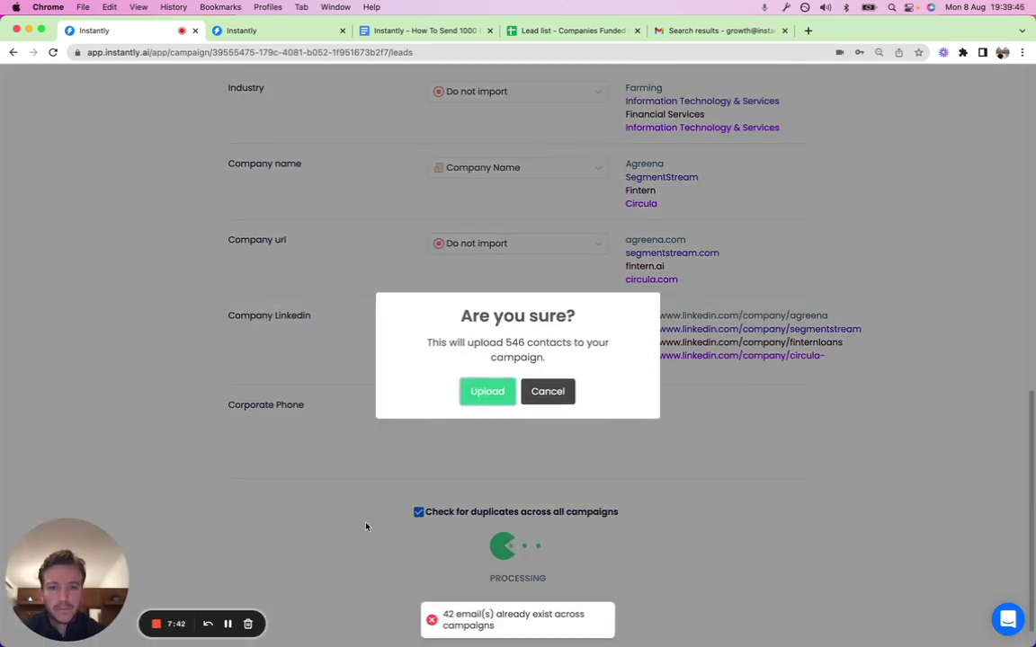
left_click(499, 390)
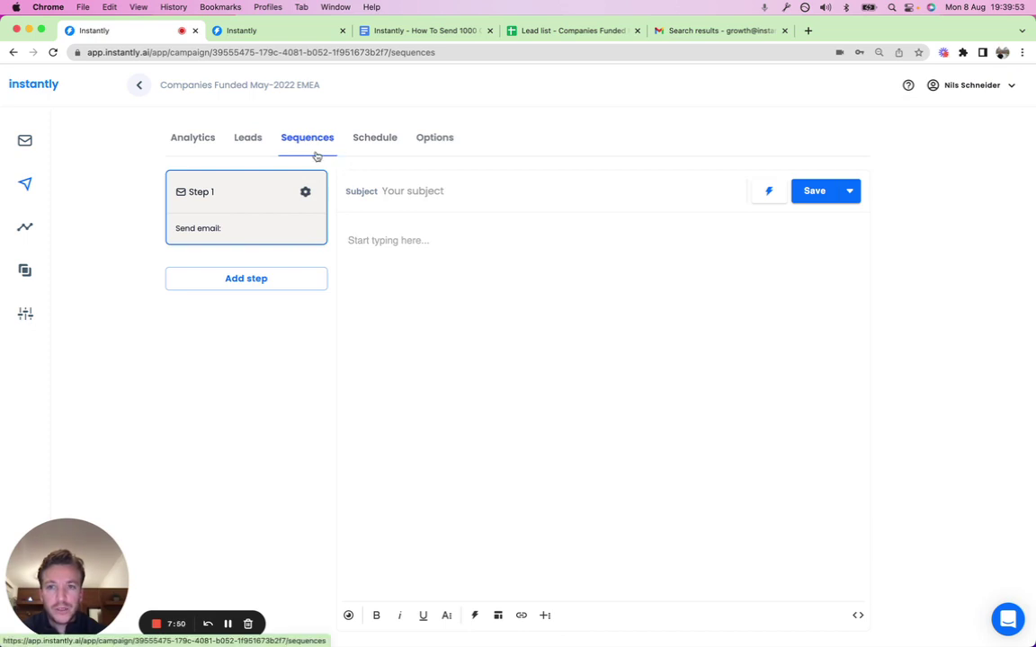
left_click(249, 143)
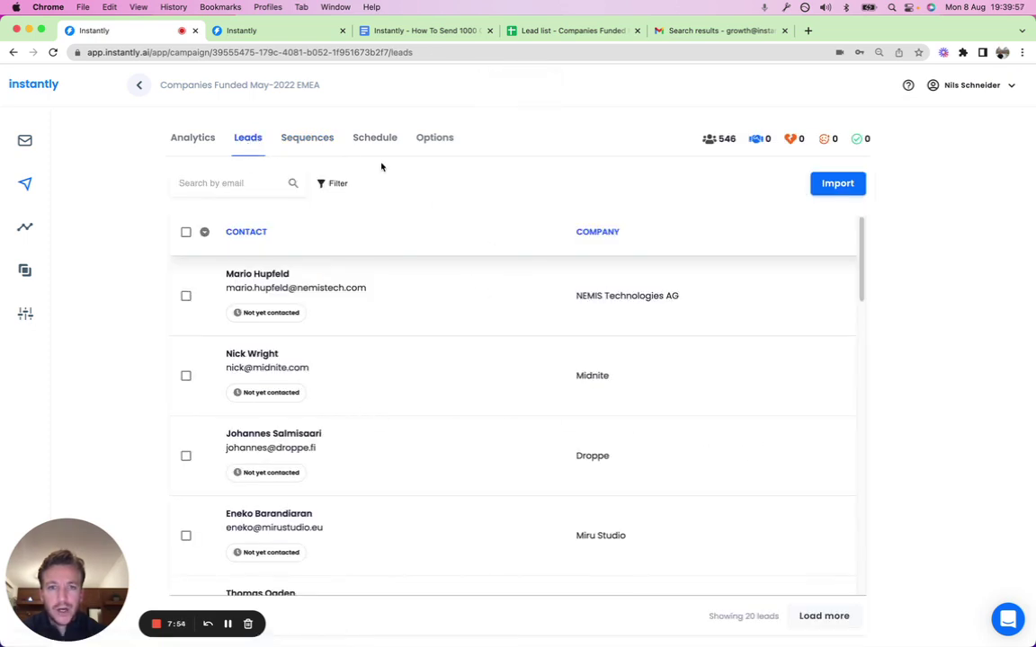
Step: Fill the Step 1 email body with the custom template "Congrats on launching new company - new founders - step 1"
left_click(316, 142)
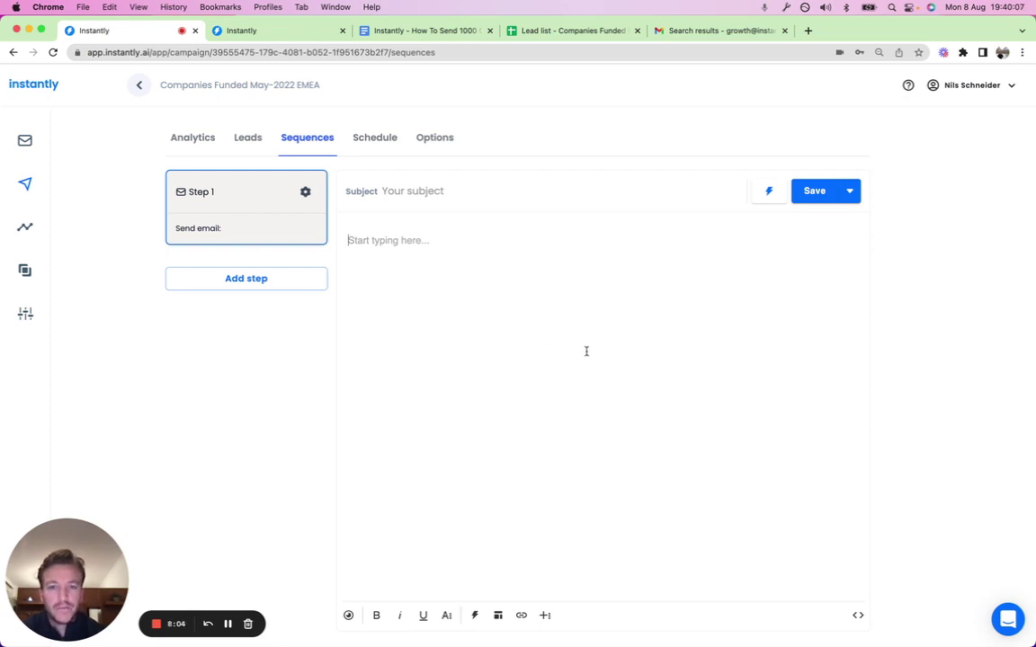
left_click(500, 618)
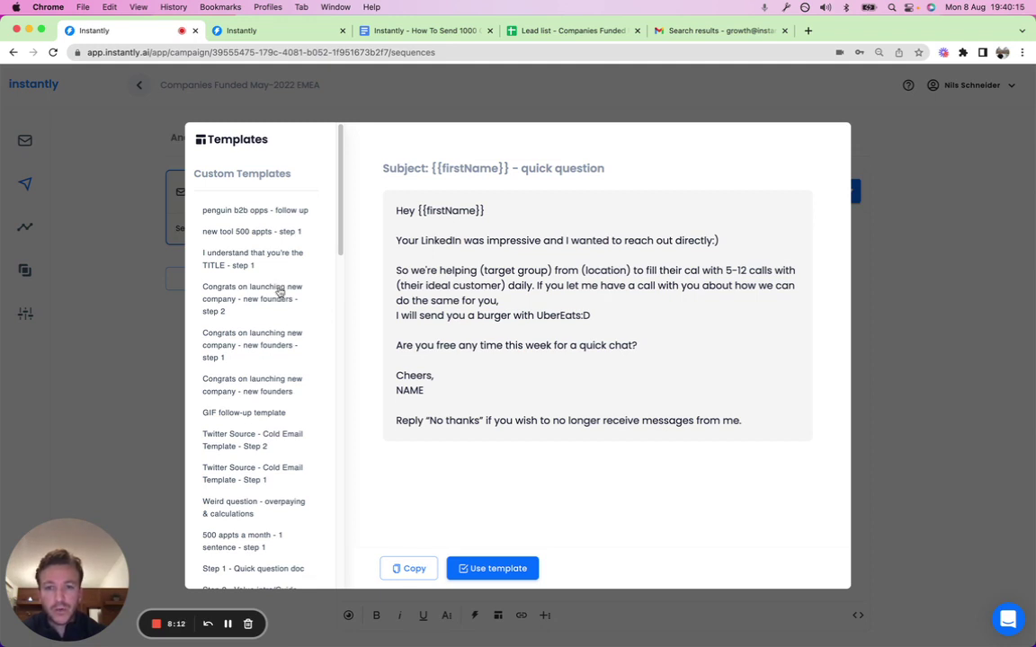
scroll(298, 321, "down", 4)
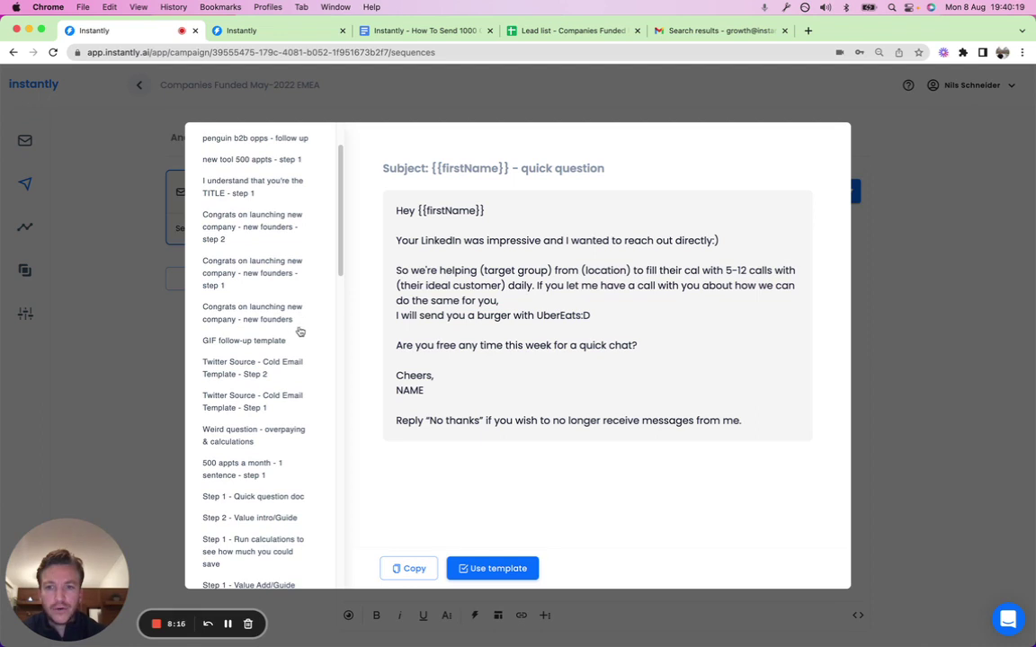
left_click(278, 271)
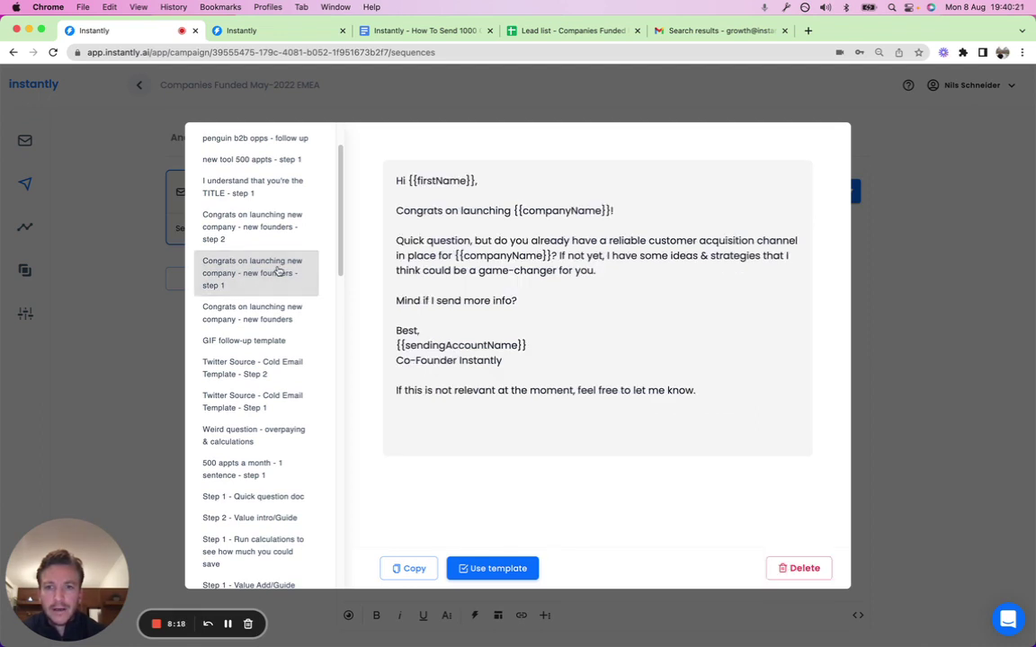
left_click(492, 568)
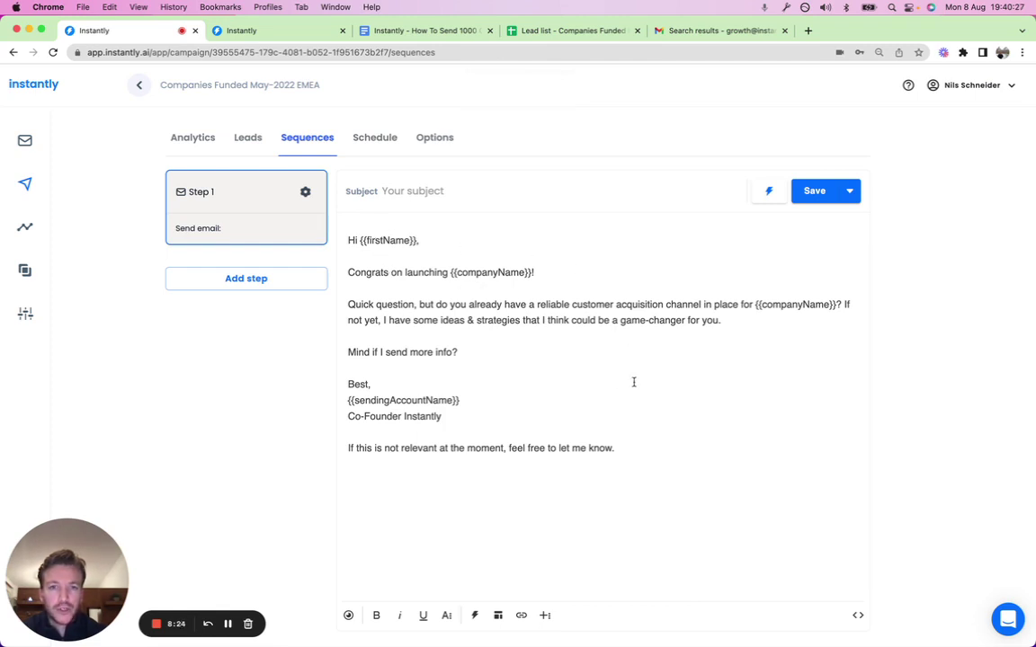
Step: Enter "Thoughts?" as the subject of the Step 1 email and save the sequence
left_click(433, 191)
type("Thogu")
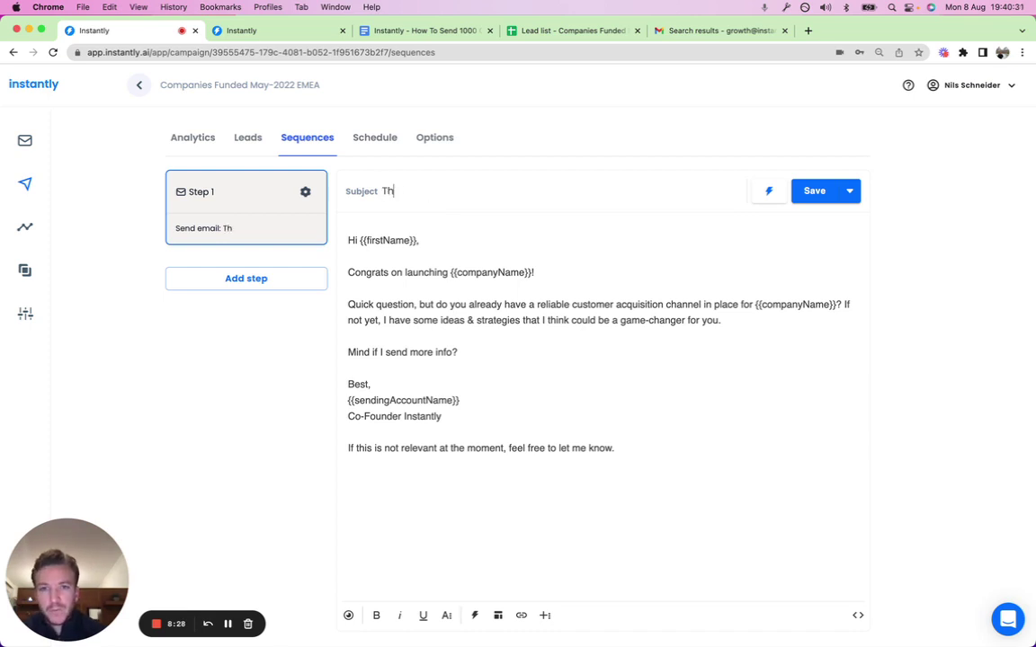
key("BackSpace")
key("BackSpace")
type("ughts?")
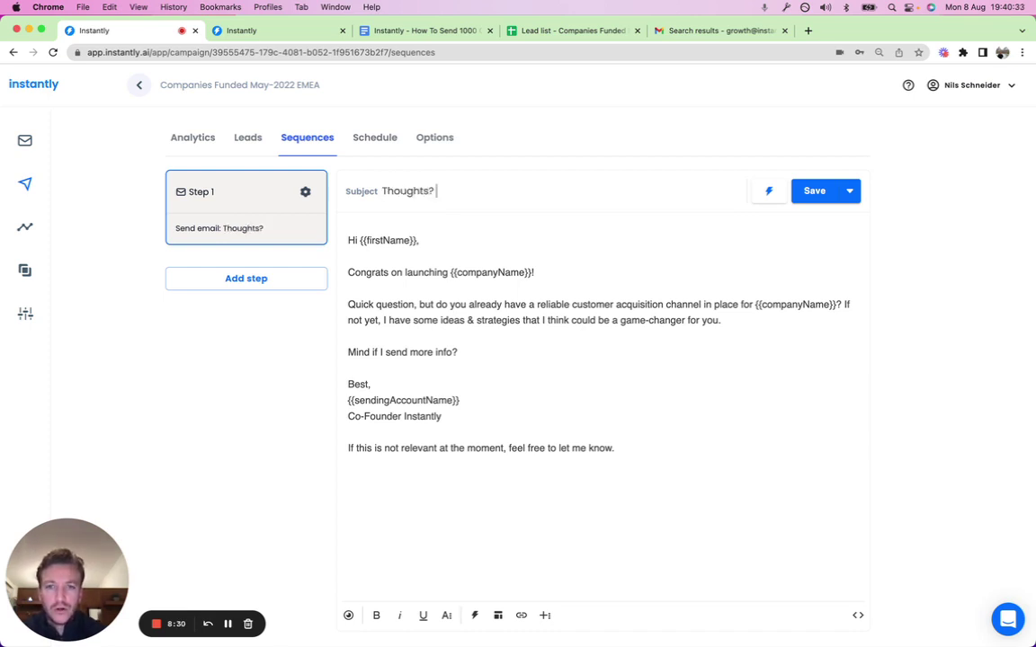
left_click(814, 191)
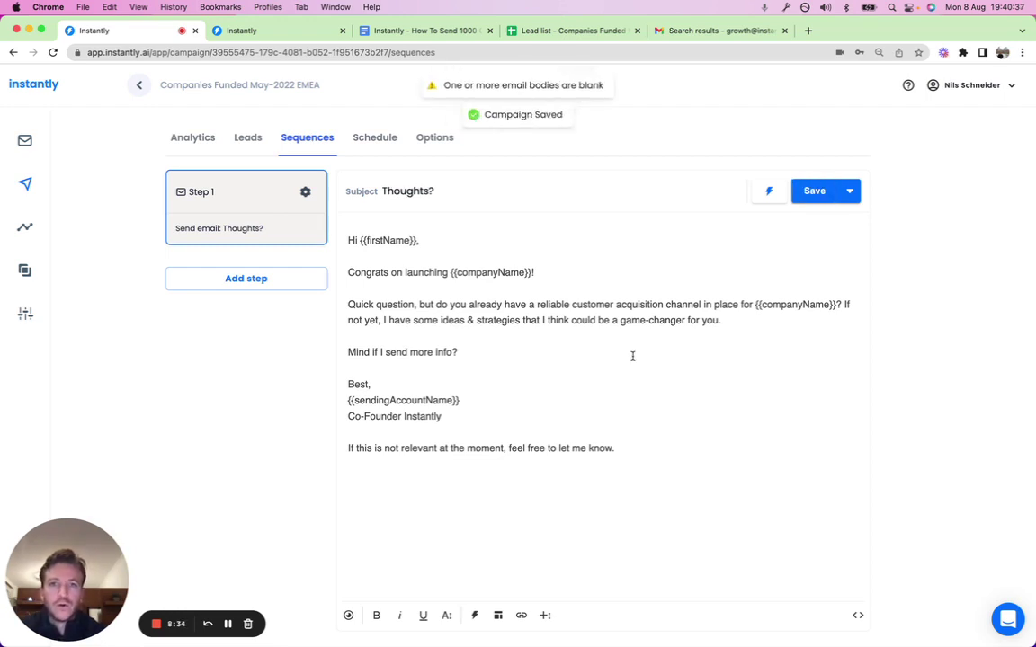
Step: Add a second email step to the sequence, set the wait after Step 1 to 3 days, and save
left_click(233, 281)
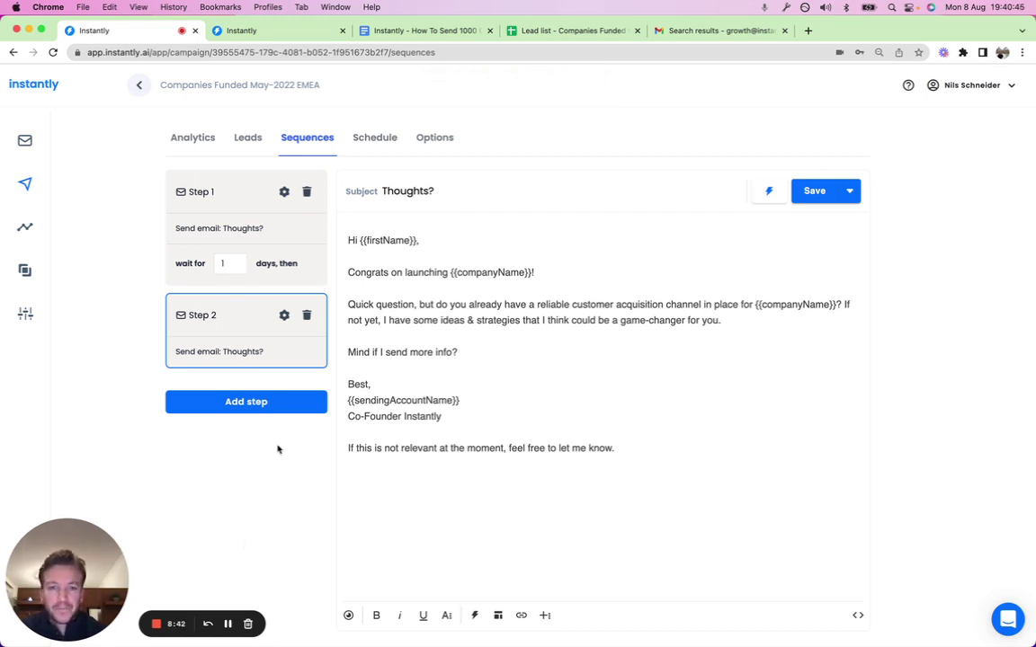
left_click(225, 264)
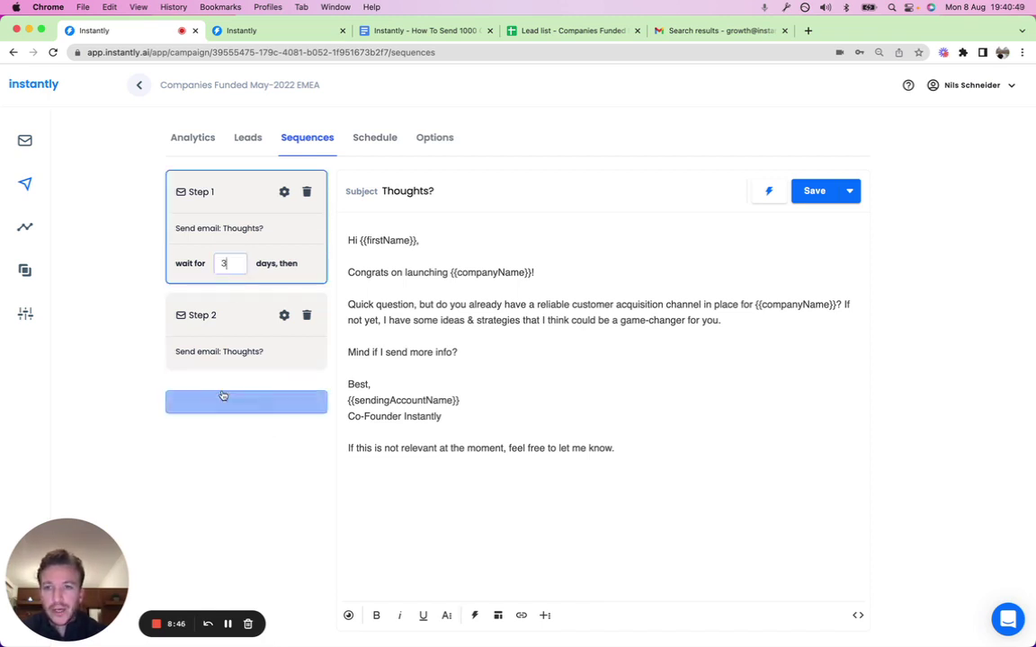
left_click(814, 191)
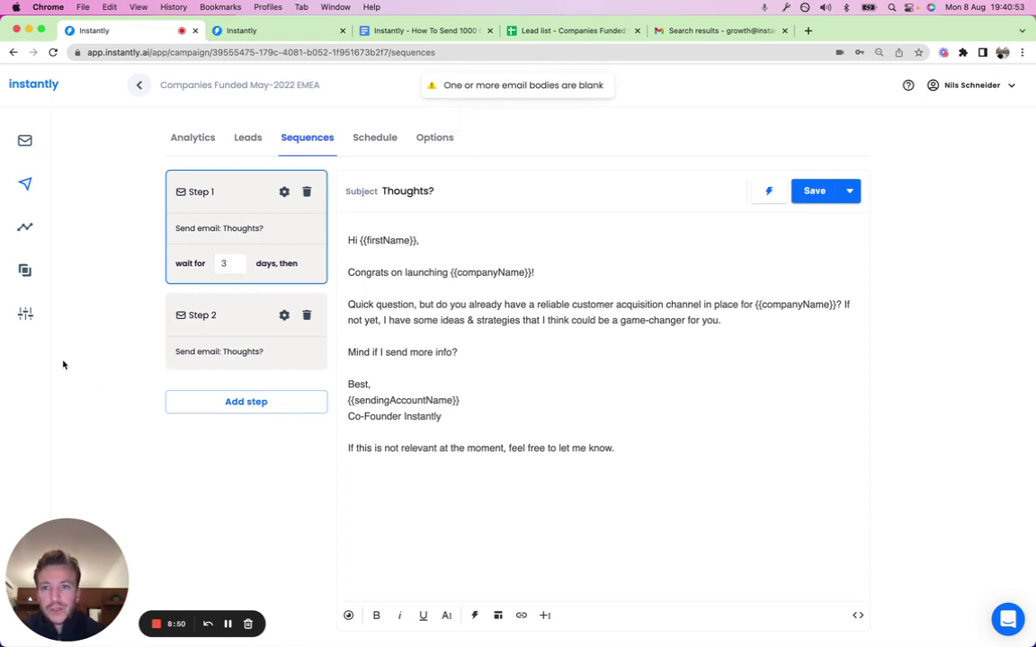
Step: Replace the Step 2 email body with the custom template "Twitter Source - Cold Email Template - Step 2" and save the sequence
left_click(229, 304)
left_click(287, 238)
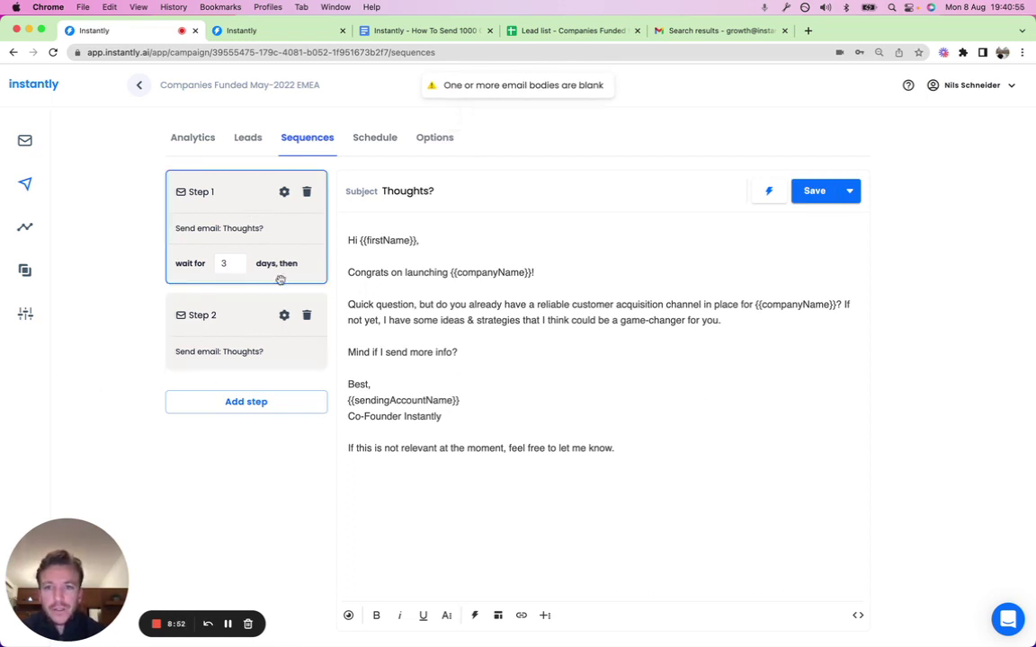
left_click(282, 352)
key("super+a")
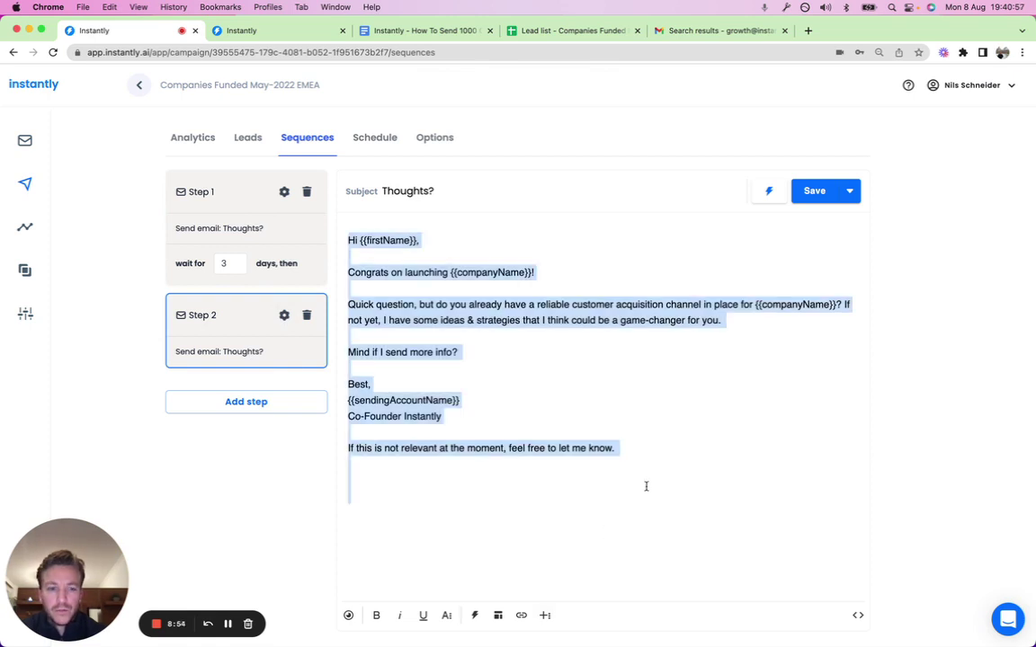
key("BackSpace")
left_click(496, 617)
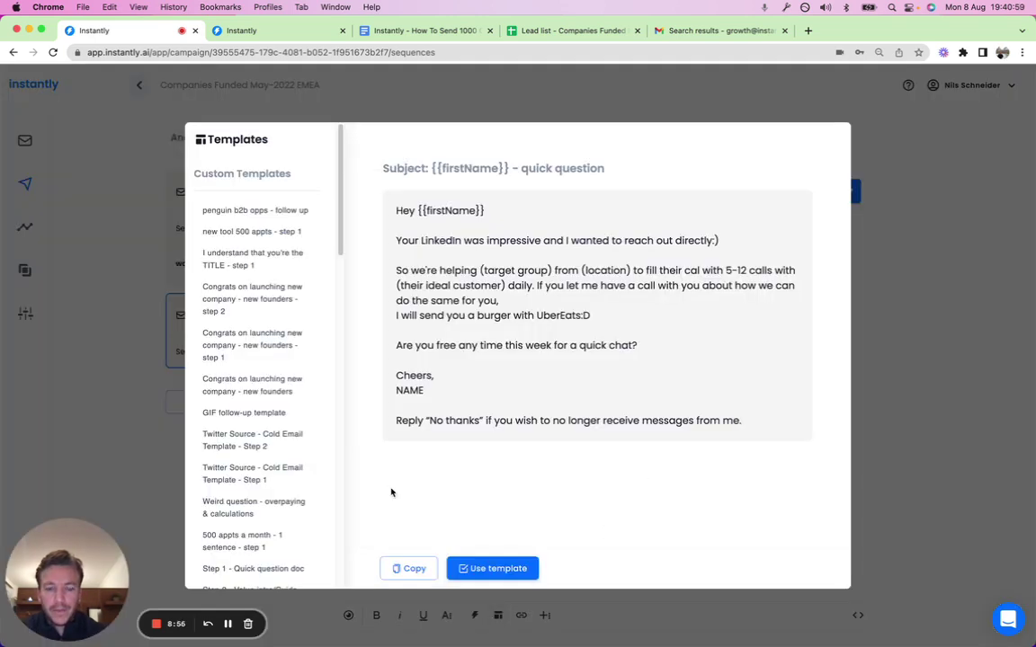
left_click(285, 444)
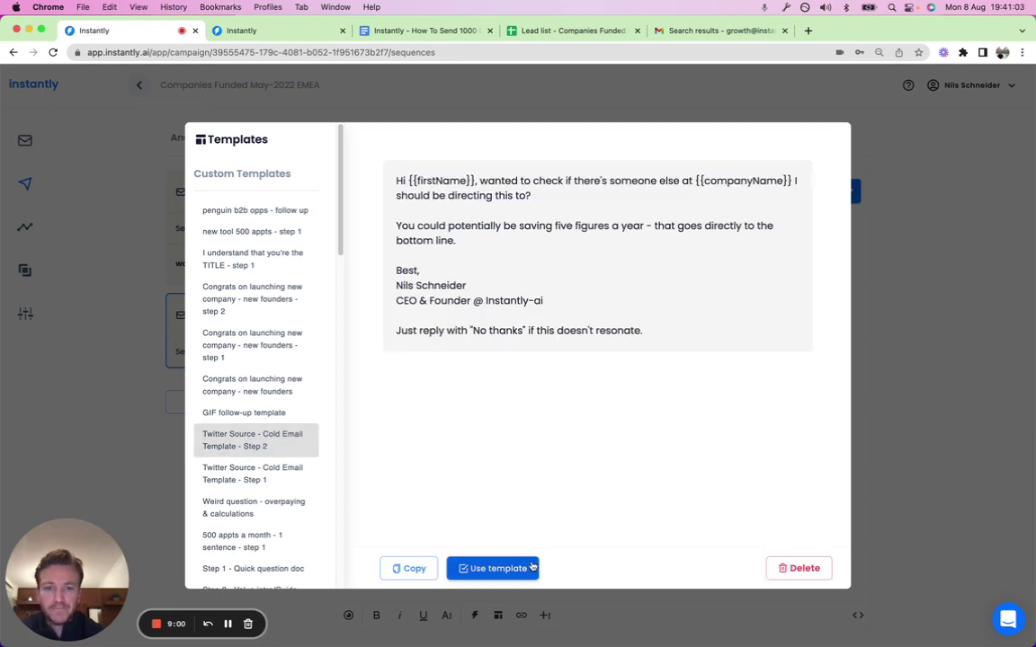
left_click(496, 568)
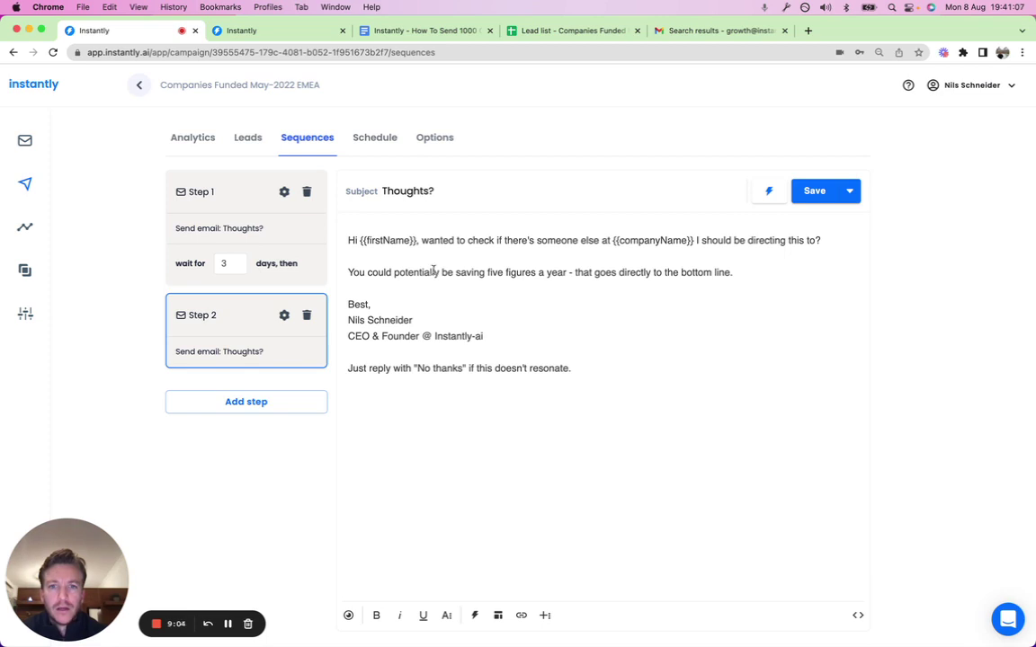
left_click(814, 191)
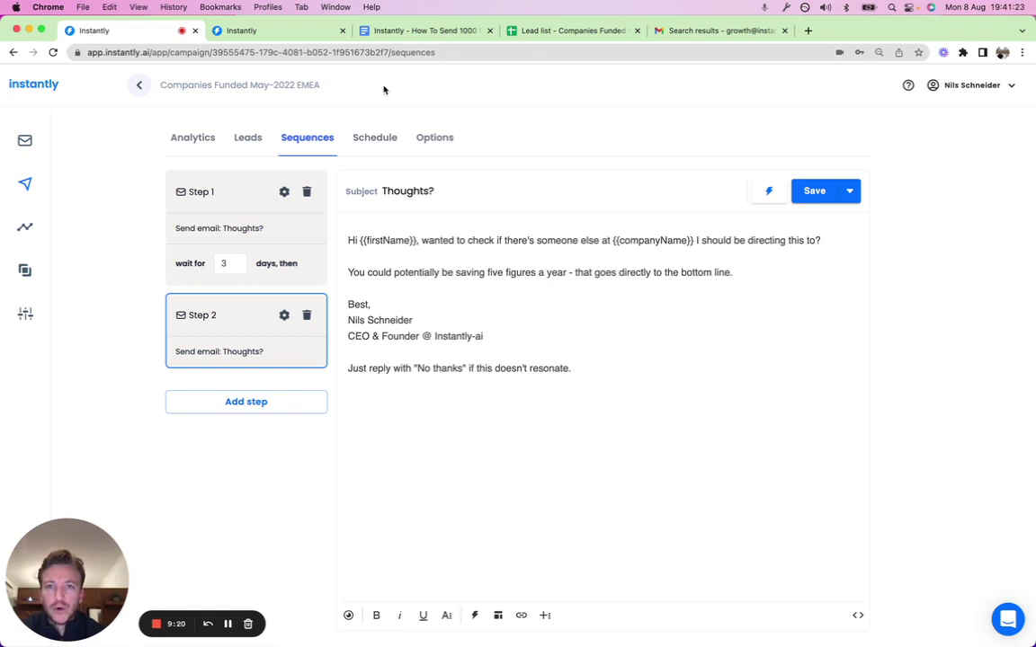
Step: Set the campaign schedule's sending hours from 9:00 AM to 6:00 PM
left_click(385, 140)
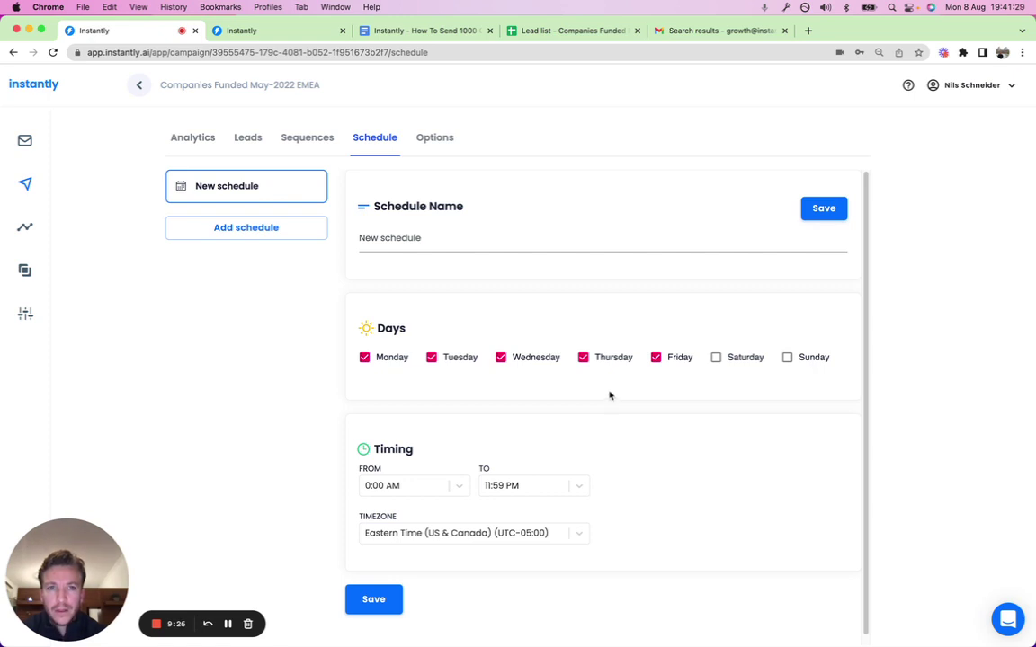
left_click(441, 487)
type("09")
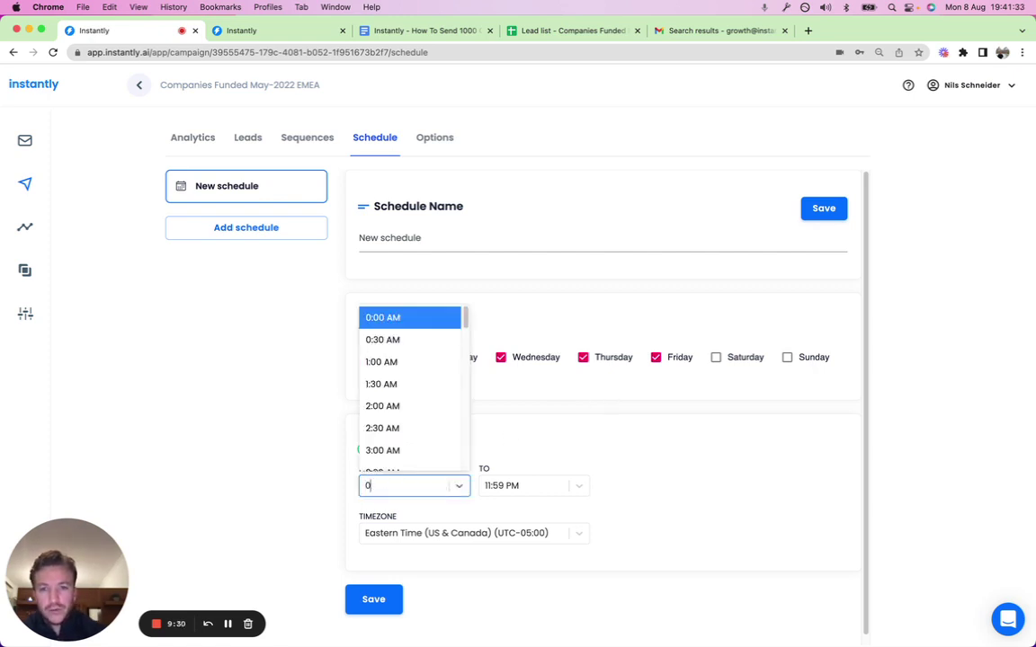
left_click(445, 434)
left_click(539, 485)
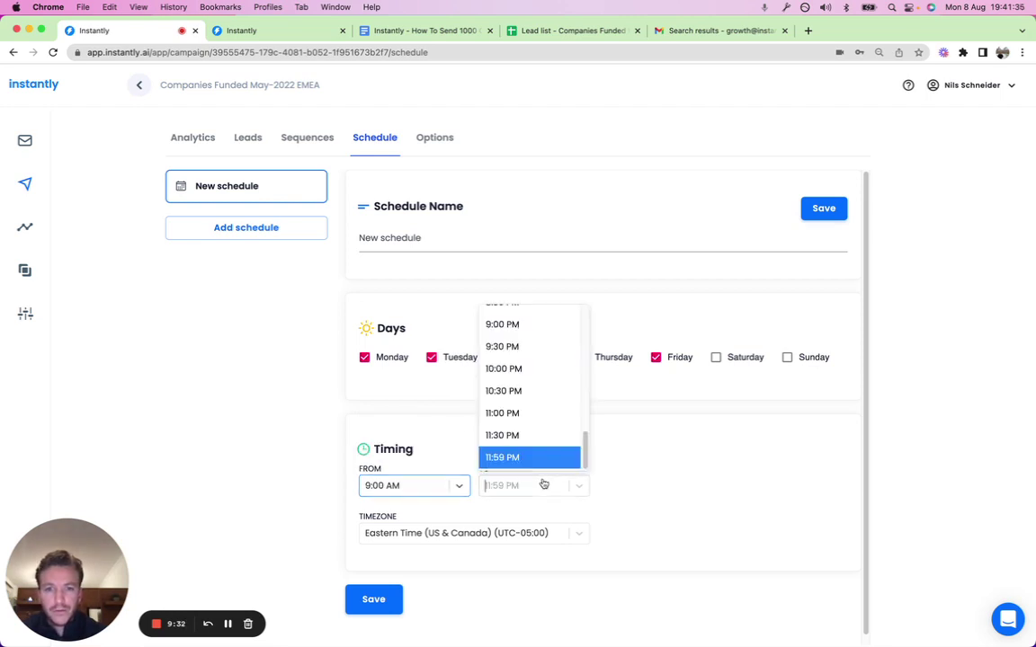
type("6")
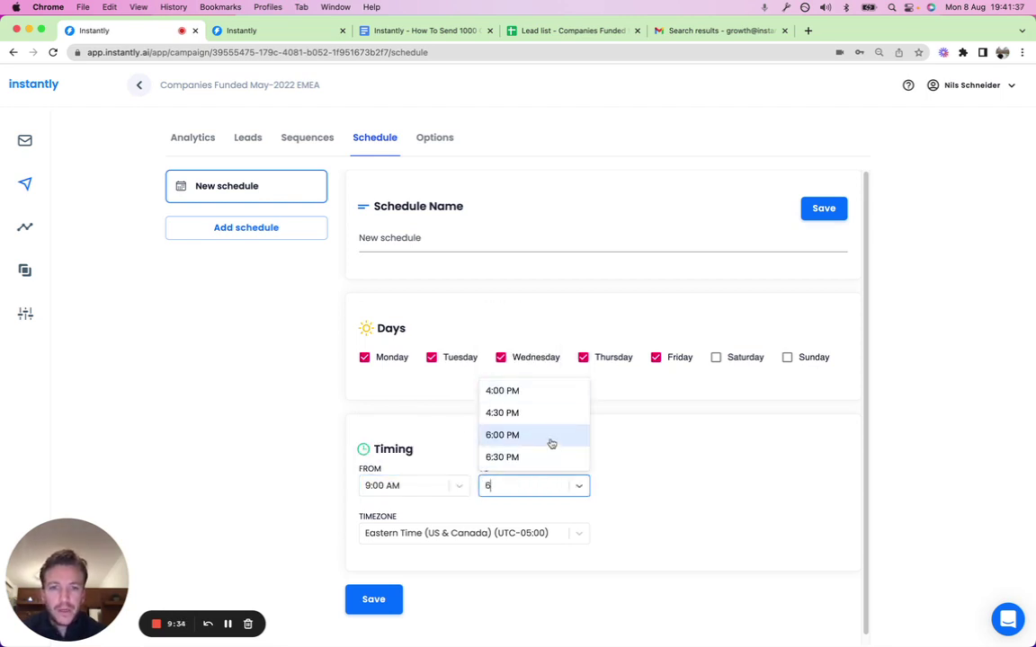
left_click(502, 434)
Step: Try the Edinburgh, London (UTC) timezone for the campaign schedule
left_click(511, 537)
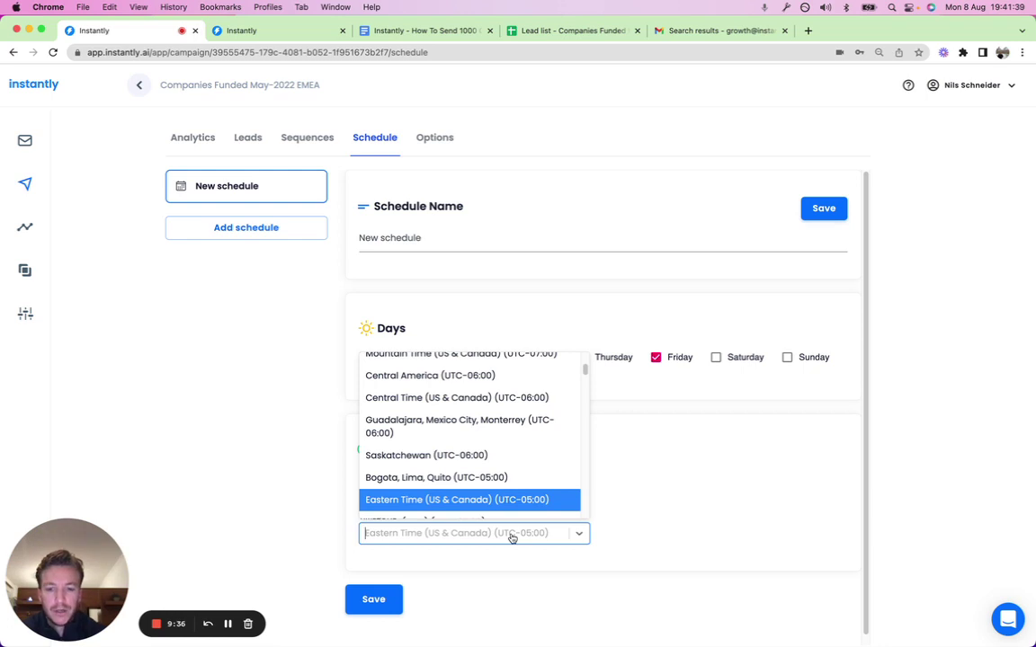
type("lon")
left_click(516, 449)
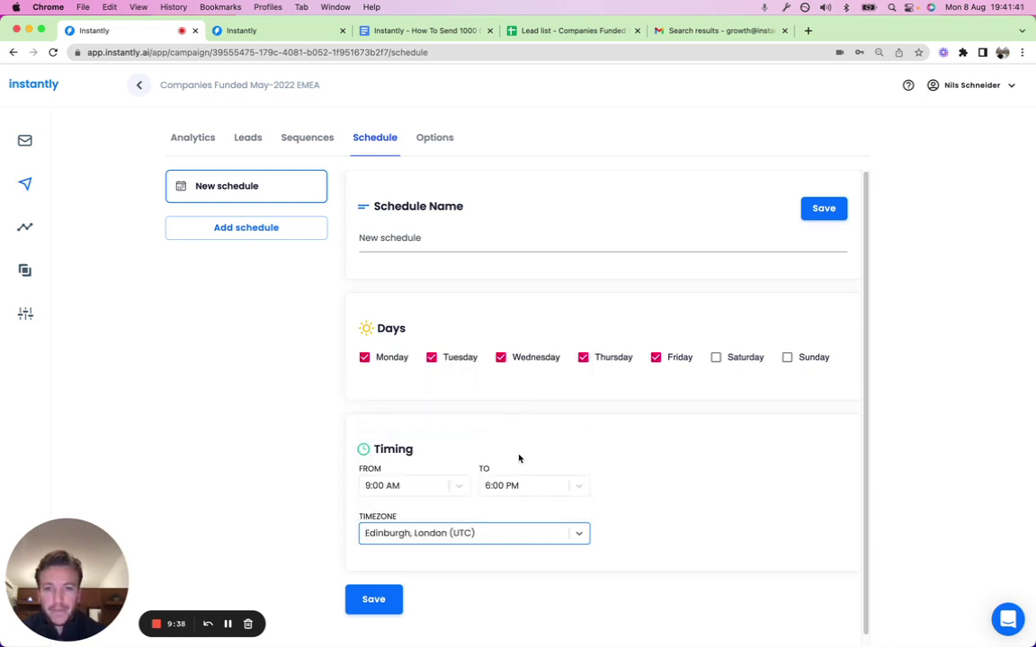
Step: Set the schedule's timezone to Amsterdam, Berlin, Bern, Rome, Stockholm and save the schedule
left_click(473, 536)
type("a")
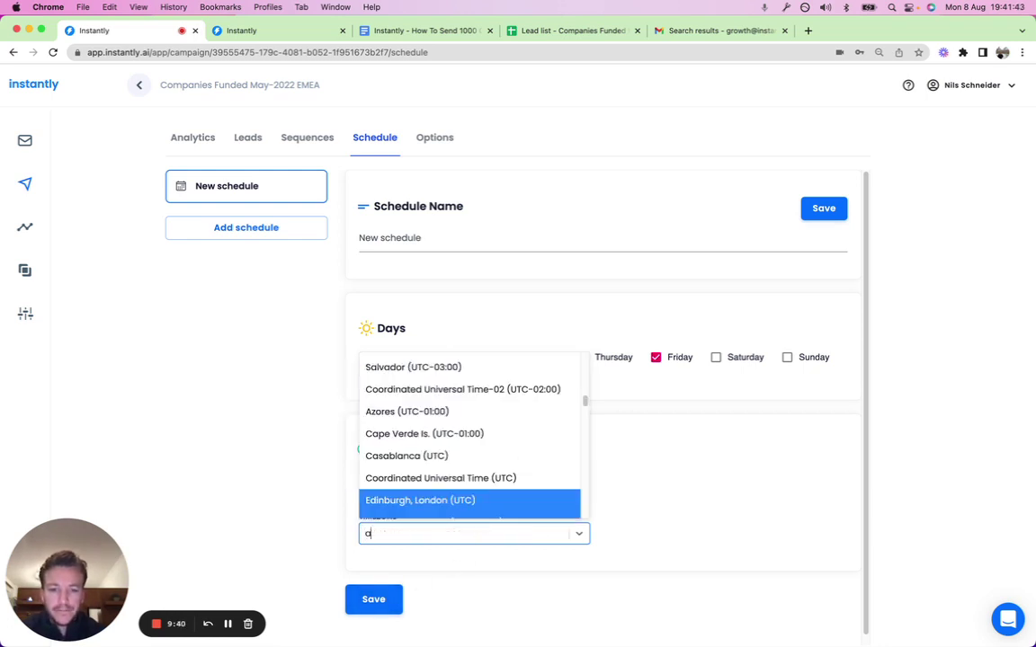
type("mste")
key("Return")
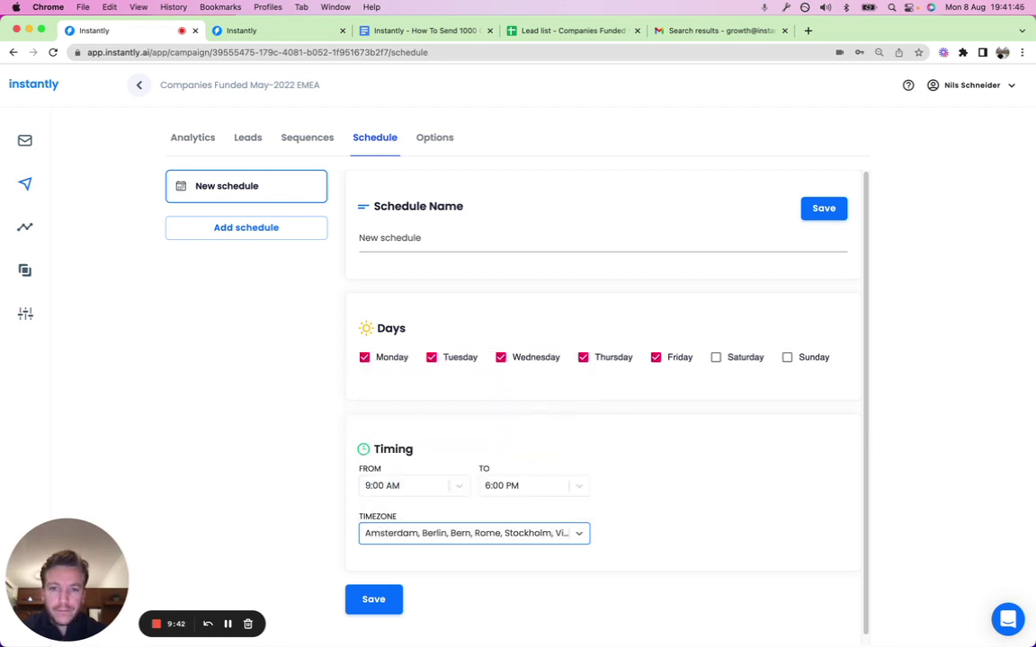
left_click(374, 599)
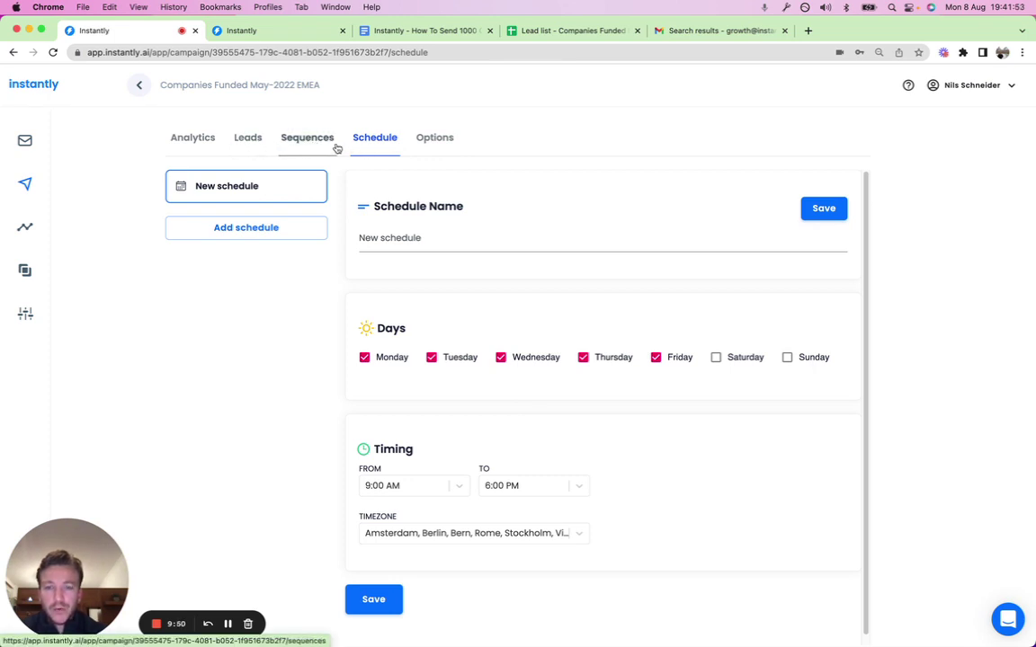
Step: Select 24 of the account owner's email addresses as the campaign's sending accounts, skipping the addresses of other team members
left_click(434, 141)
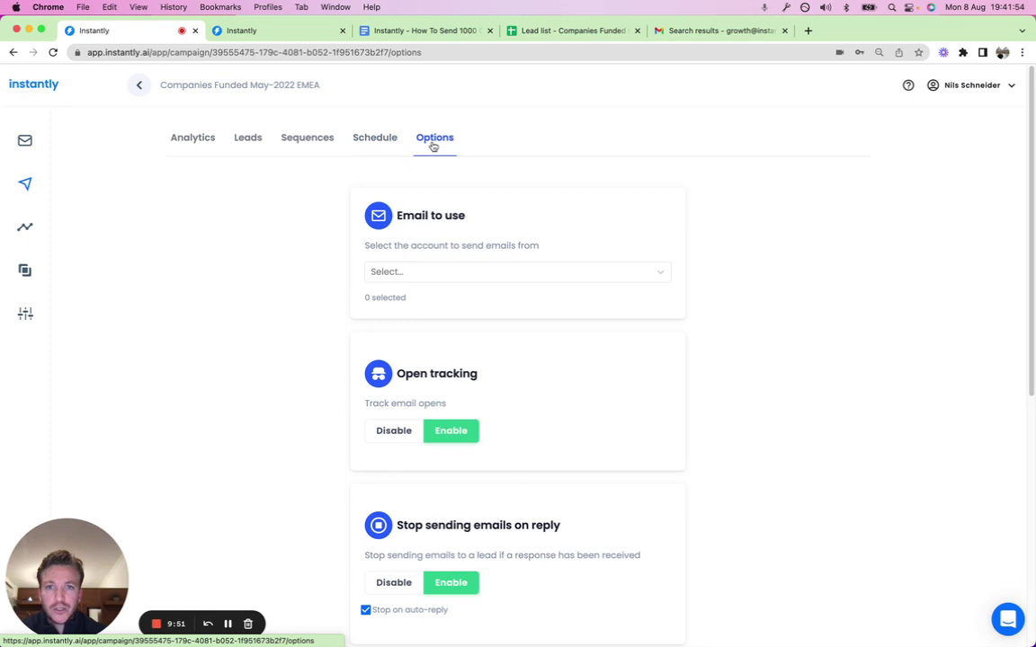
left_click(629, 273)
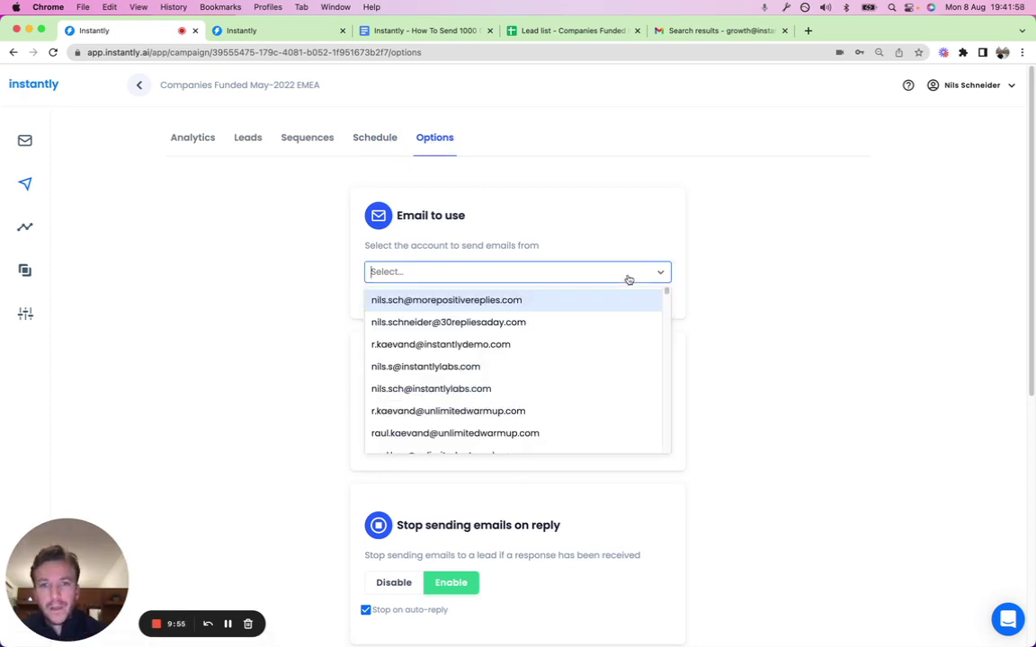
left_click(474, 306)
left_click(474, 300)
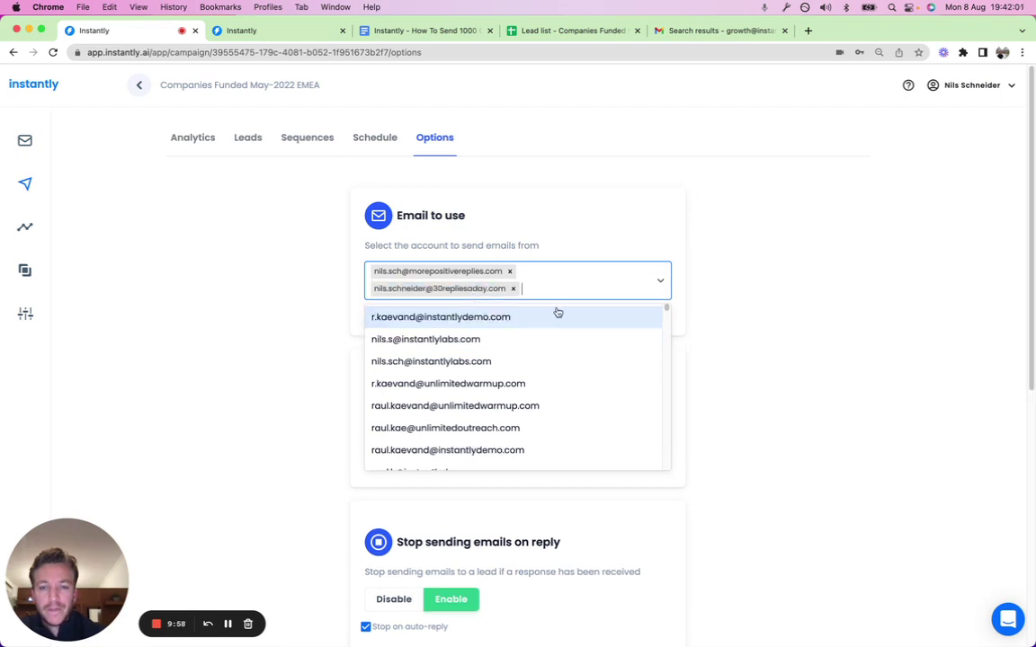
left_click(518, 345)
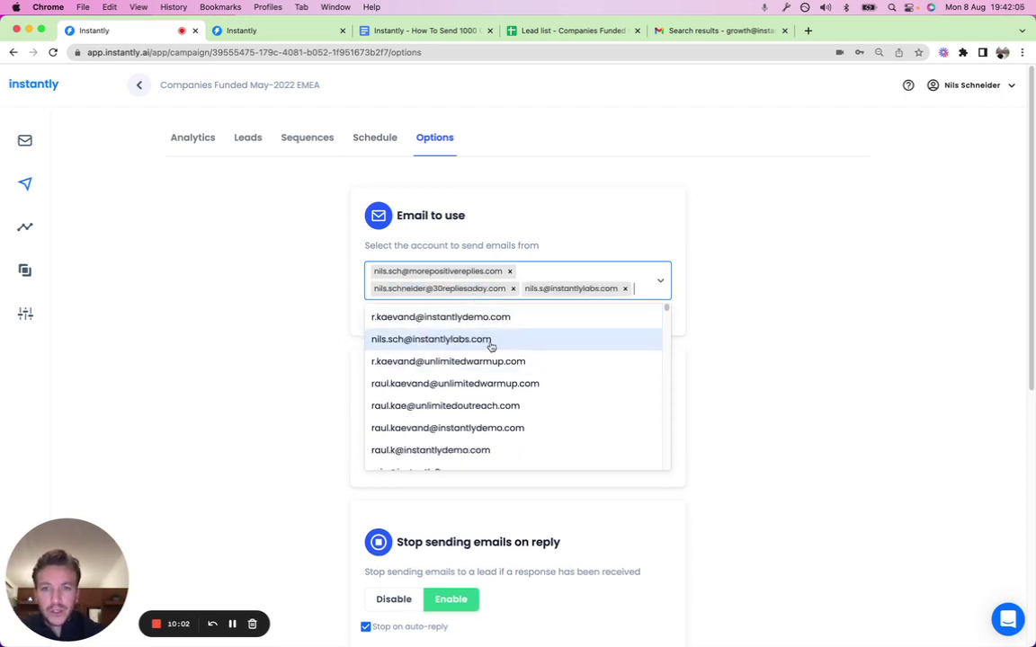
left_click(522, 345)
scroll(508, 444, "down", 2)
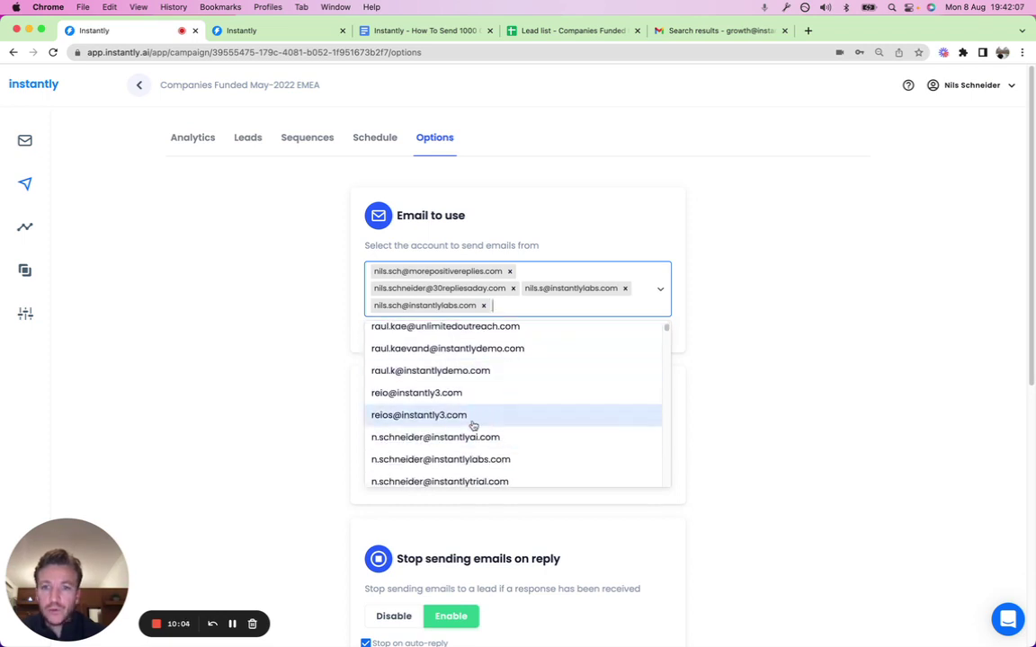
left_click(483, 438)
left_click(483, 439)
left_click(481, 457)
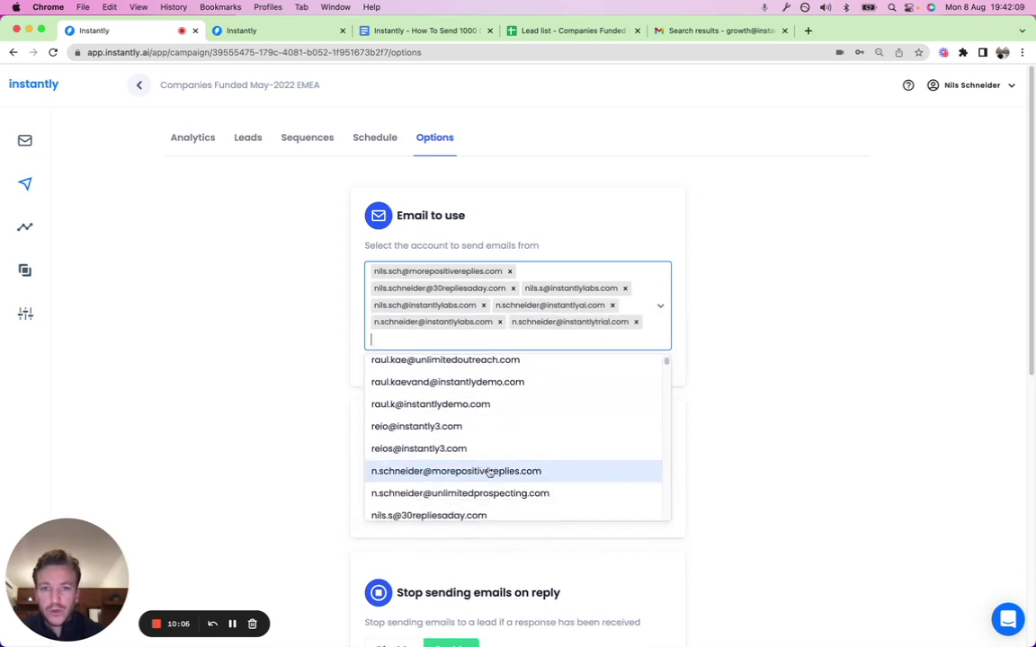
left_click(494, 472)
left_click(499, 473)
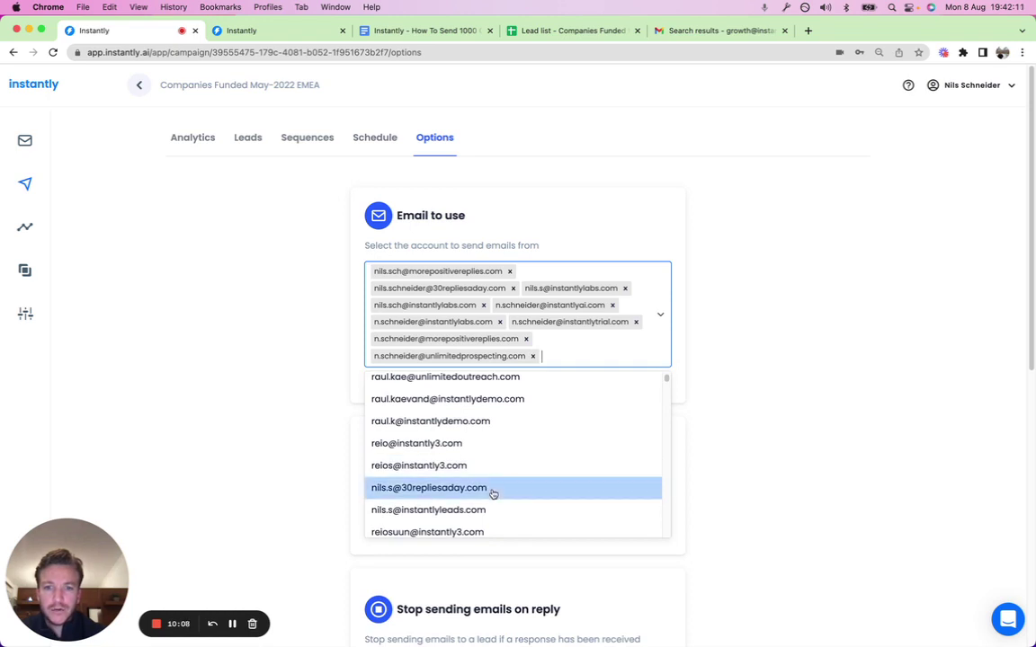
left_click(493, 492)
left_click(492, 514)
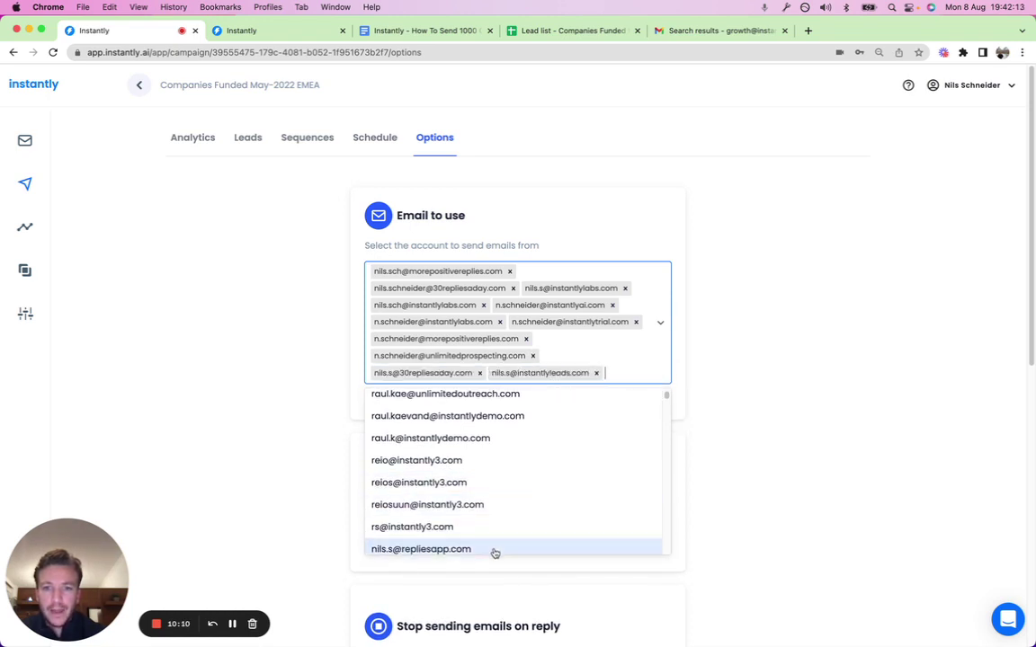
left_click(493, 550)
left_click(513, 540)
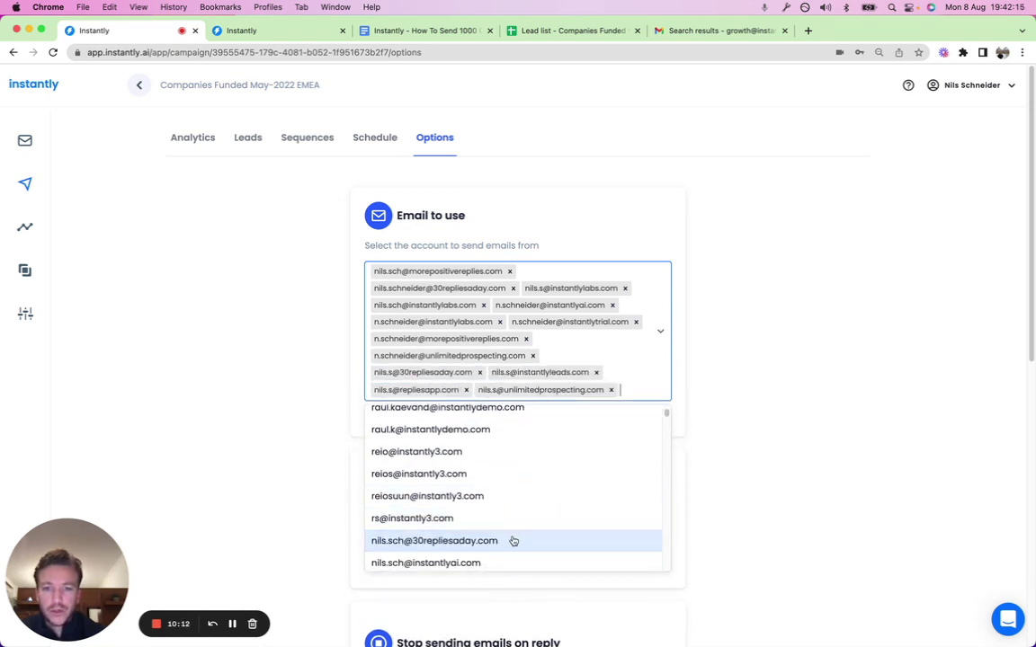
left_click(511, 544)
left_click(498, 558)
left_click(501, 564)
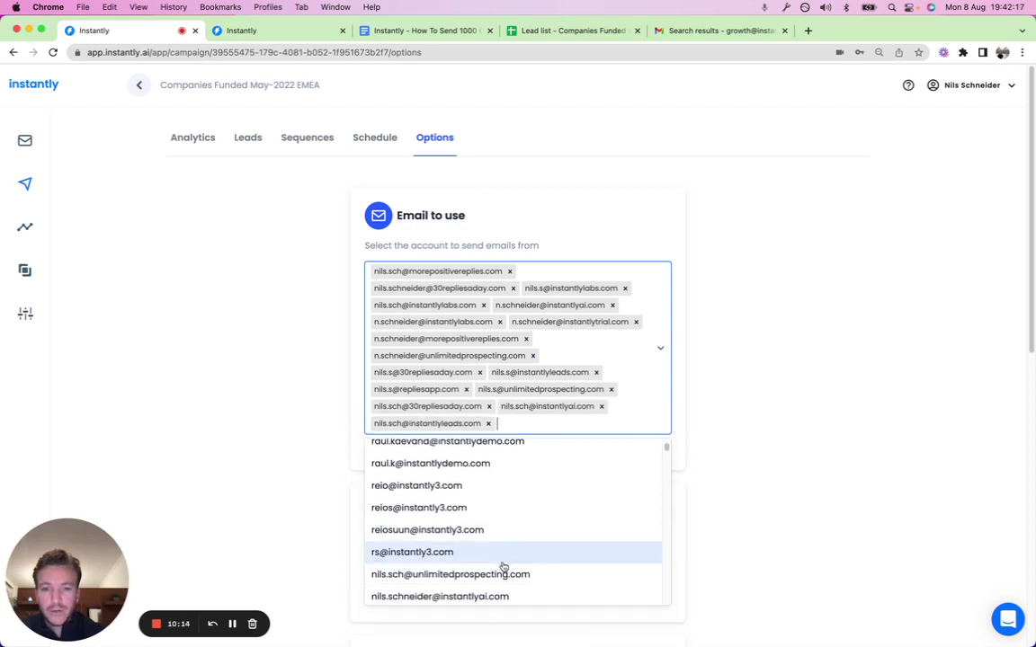
left_click(505, 572)
left_click(483, 594)
left_click(490, 612)
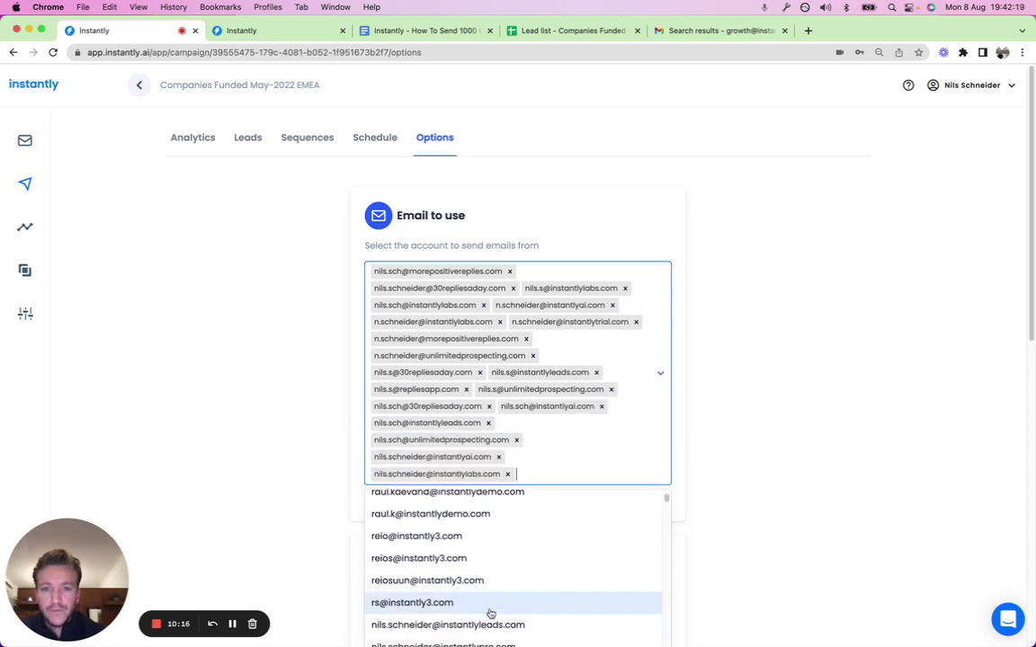
scroll(710, 421, "down", 2)
left_click(525, 532)
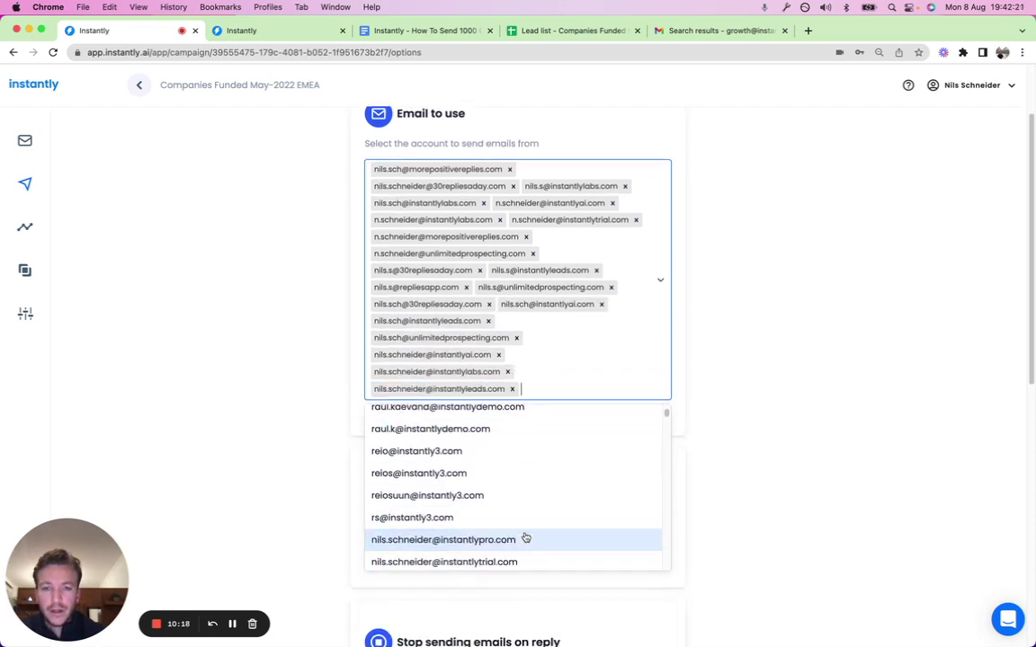
left_click(521, 547)
left_click(519, 557)
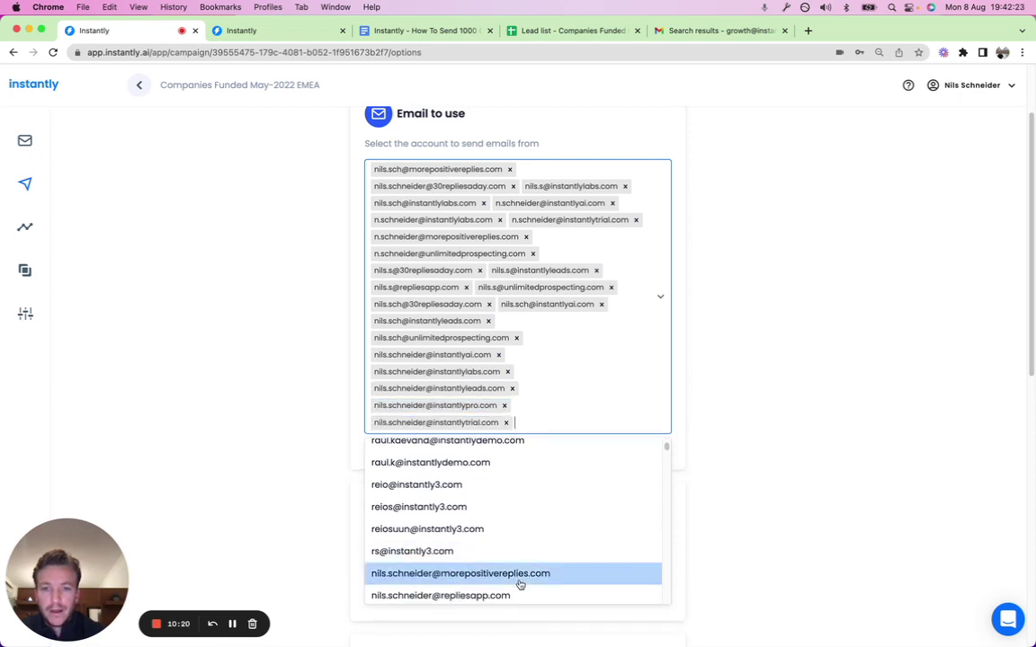
left_click(520, 583)
left_click(504, 591)
left_click(772, 441)
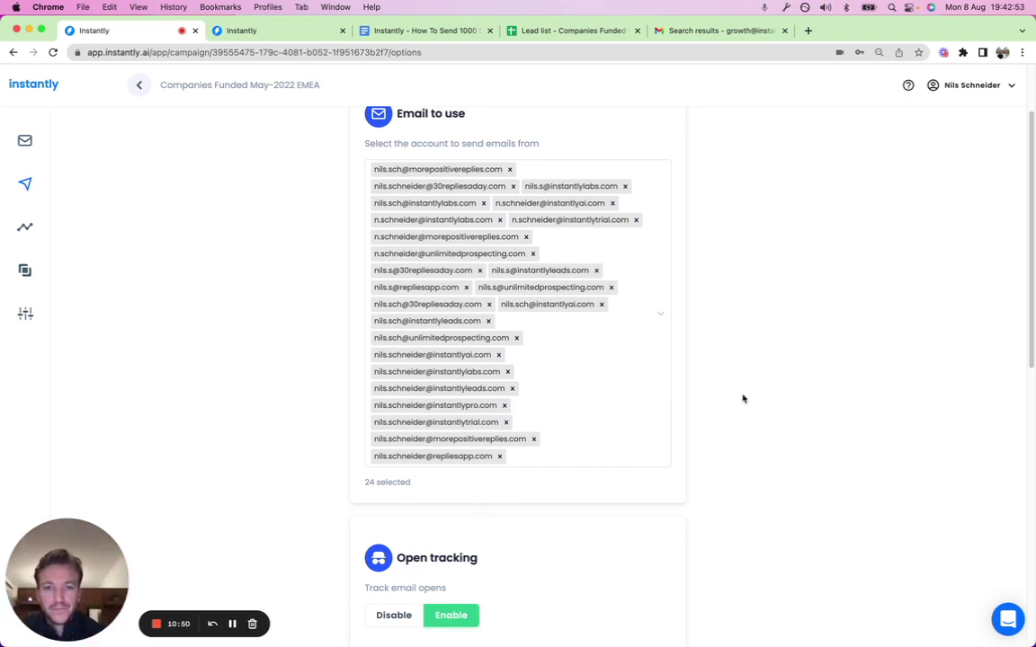
Step: Review the remaining campaign options below the sending accounts and check how many accounts are selected
scroll(742, 398, "up", 1)
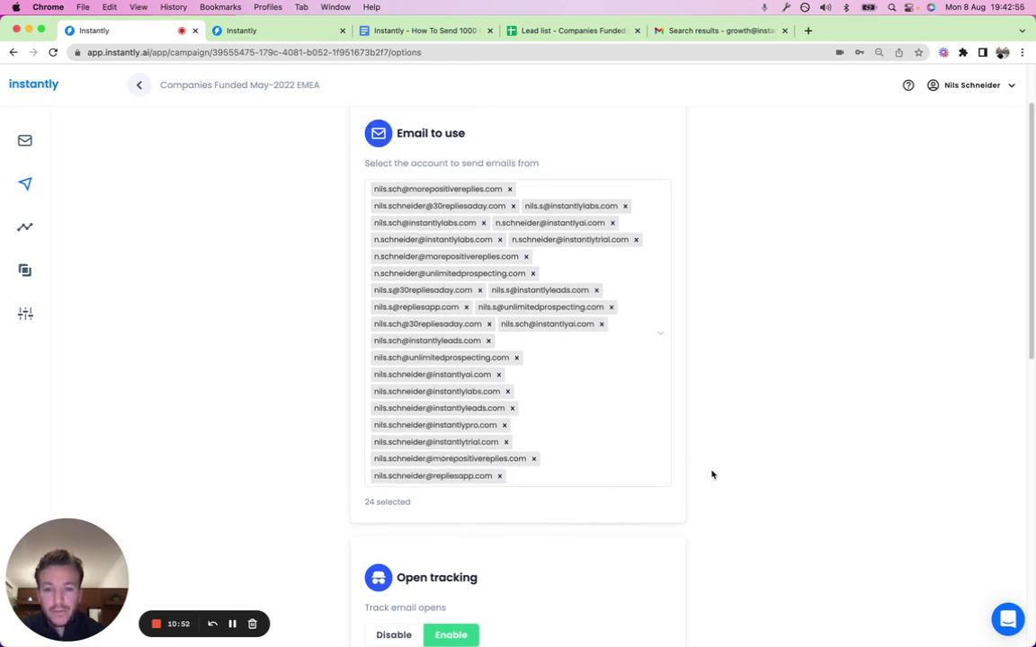
scroll(714, 477, "down", 5)
scroll(610, 545, "down", 4)
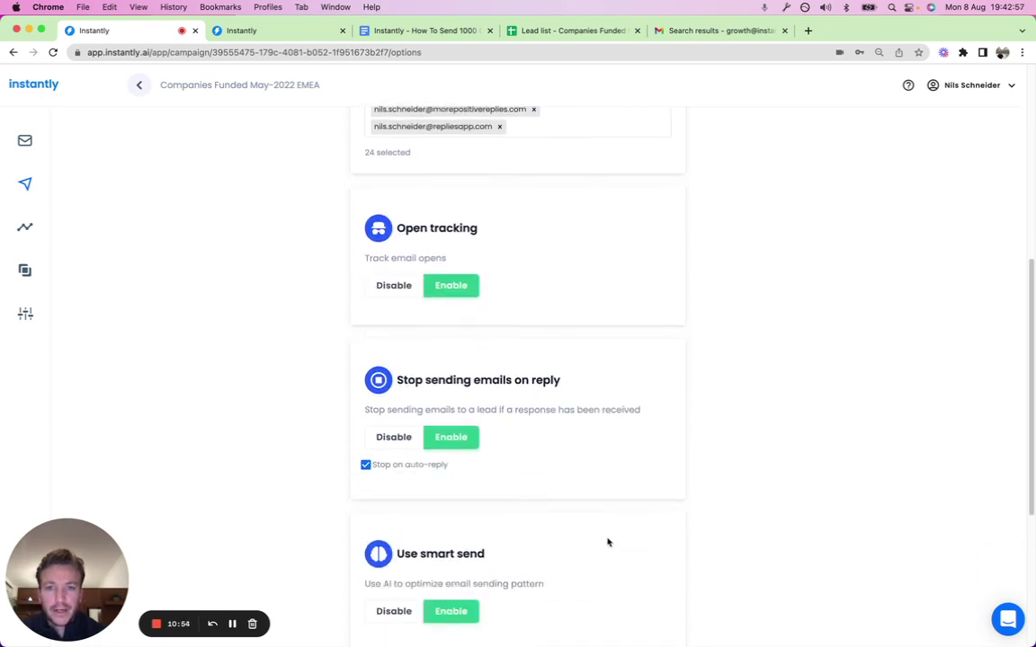
scroll(508, 497, "down", 3)
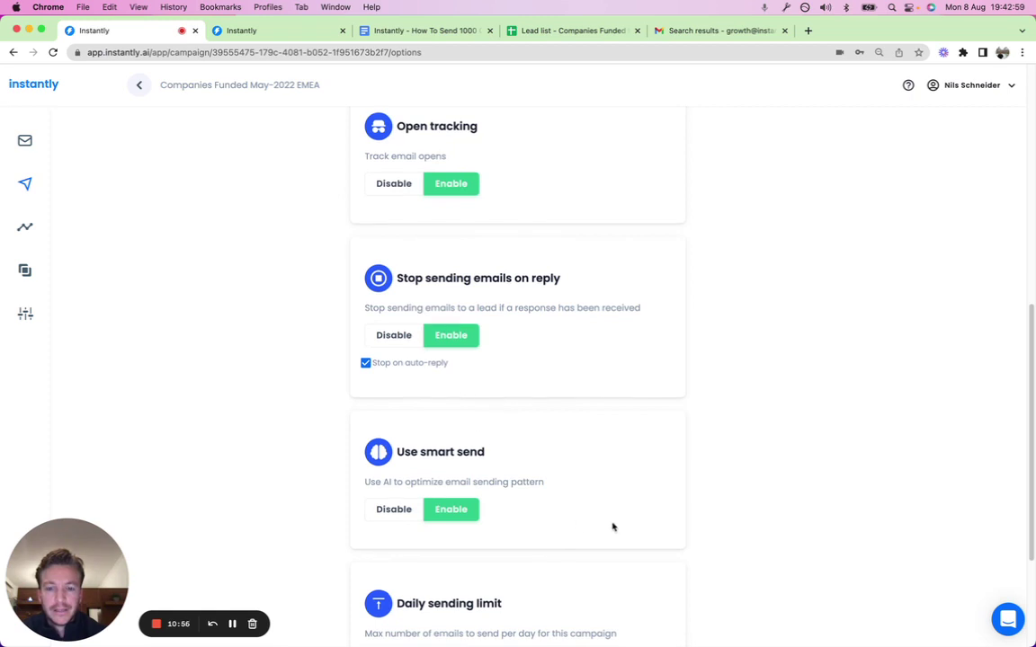
scroll(612, 527, "down", 5)
scroll(704, 442, "up", 15)
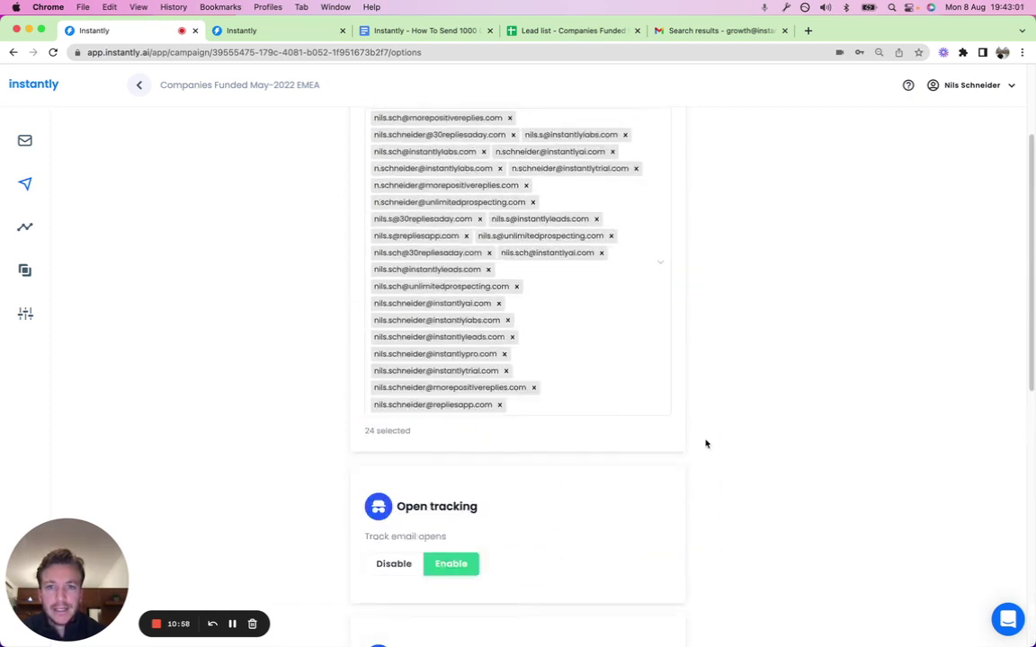
double_click(368, 431)
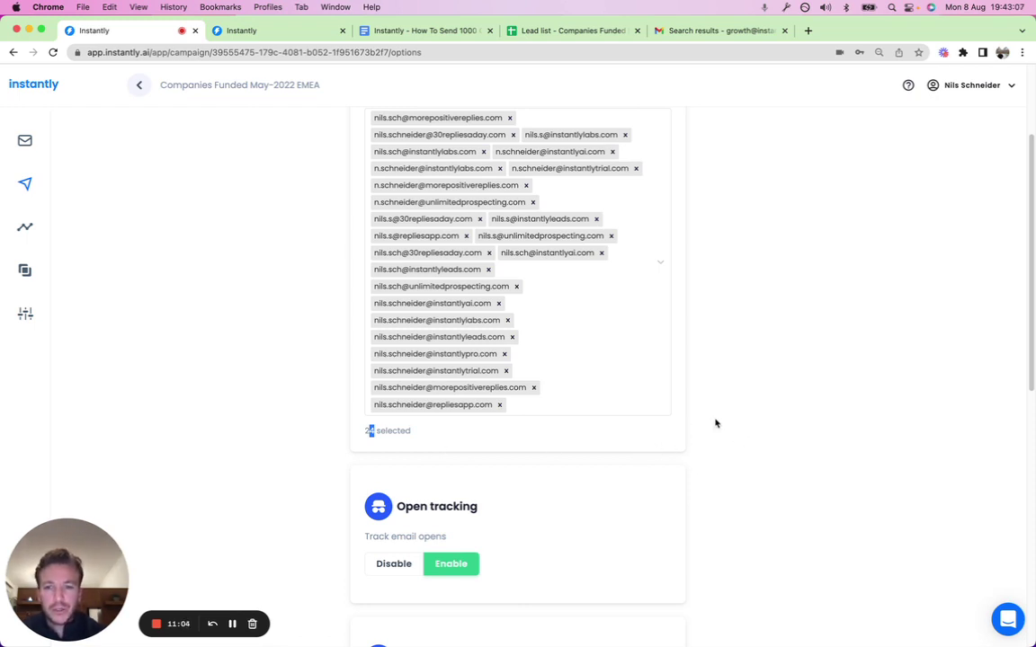
scroll(717, 422, "down", 1)
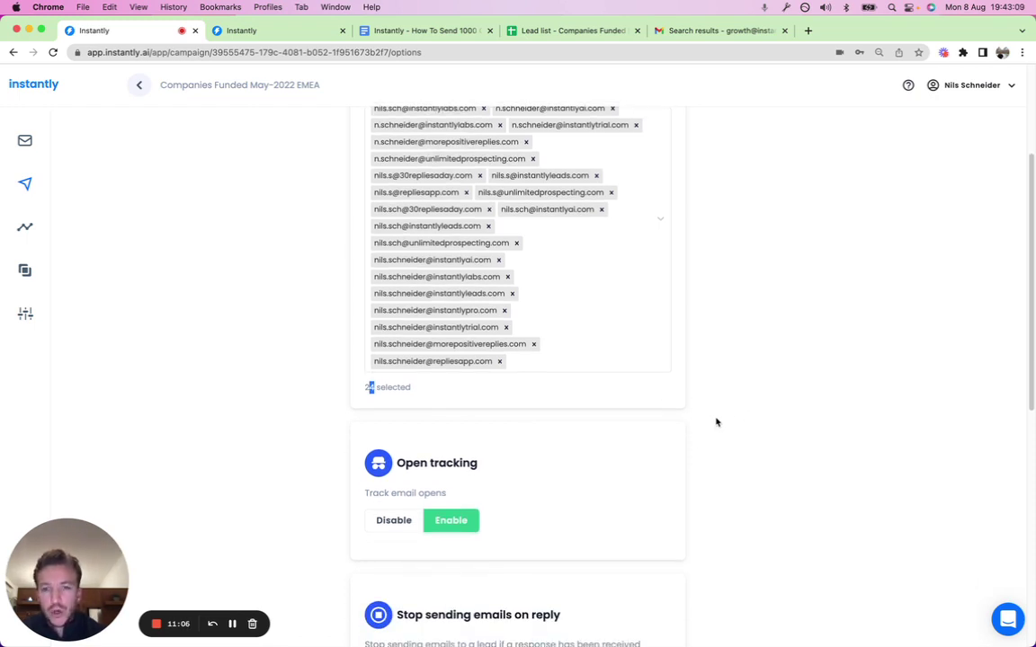
left_click(371, 387)
Step: Set the campaign's daily sending limit to 720 emails and save the options
scroll(644, 447, "down", 12)
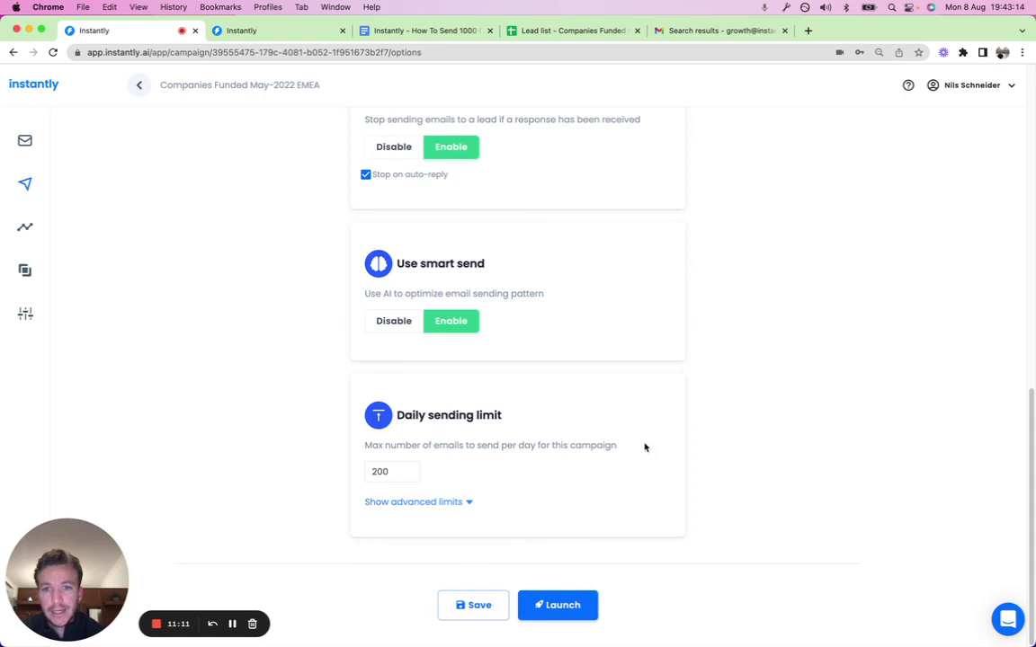
double_click(393, 471)
key("BackSpace")
type("720")
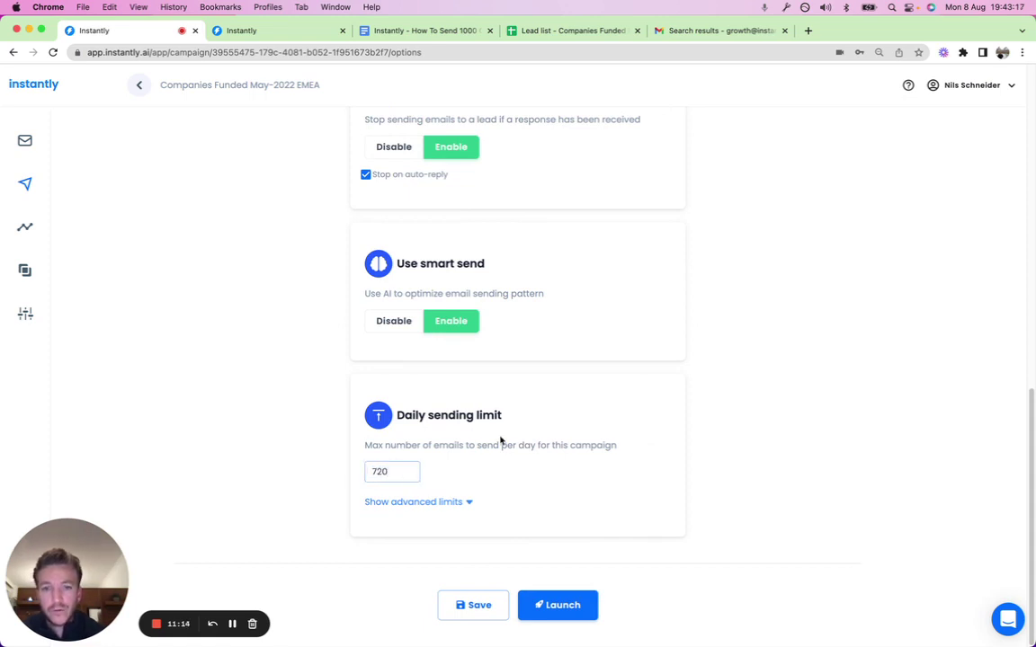
left_click(470, 606)
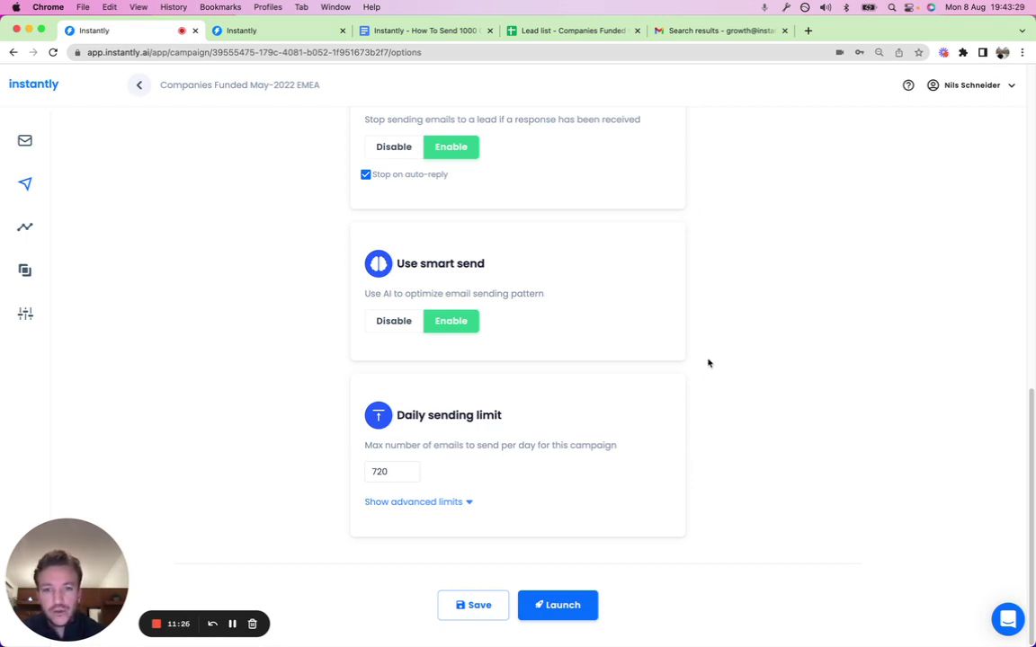
Step: Check the campaign's sending accounts, open tracking, stop-on-reply, smart send and daily limit settings before launch
scroll(714, 343, "up", 10)
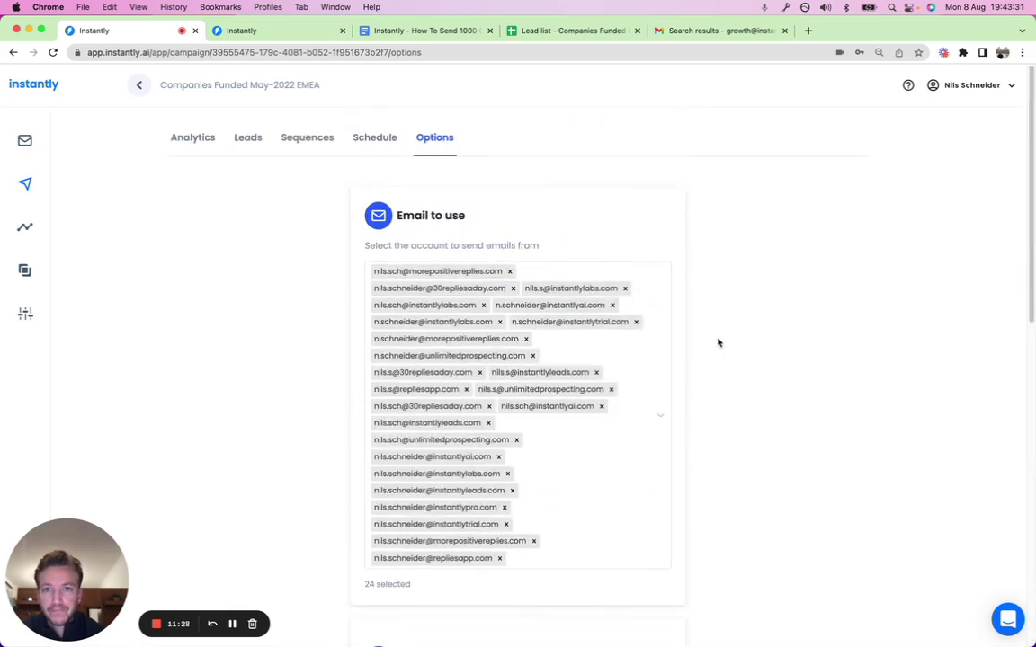
scroll(688, 422, "down", 10)
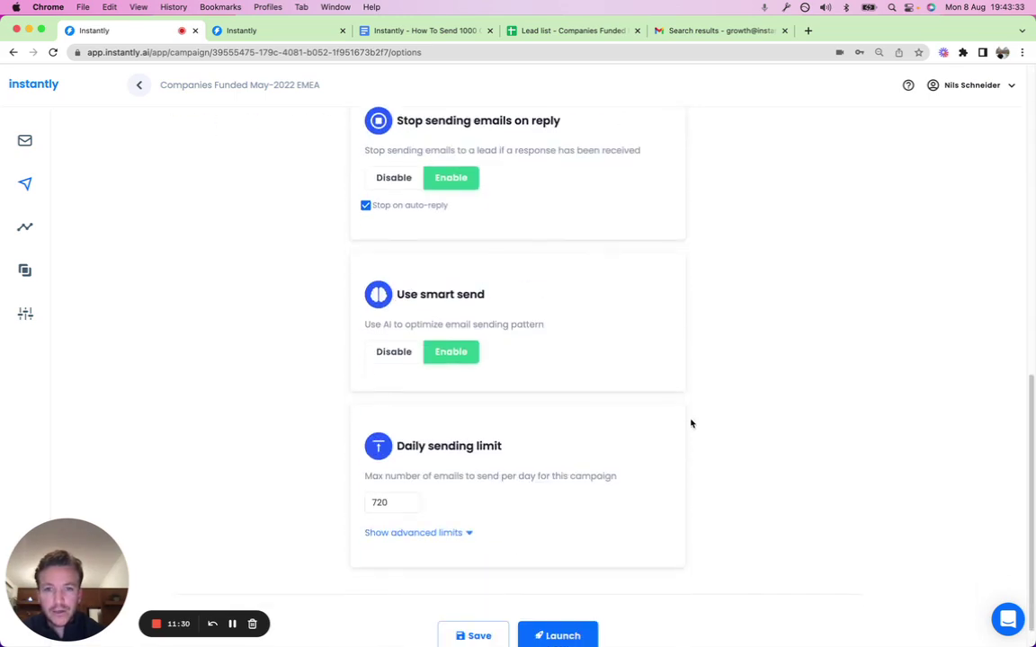
scroll(626, 279, "up", 7)
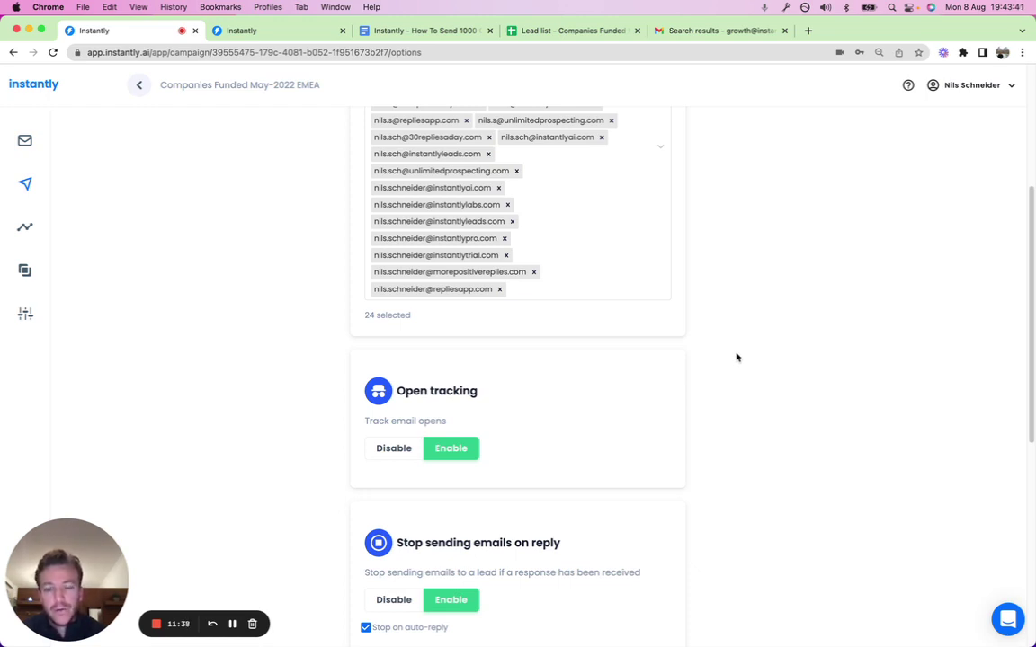
scroll(739, 363, "down", 10)
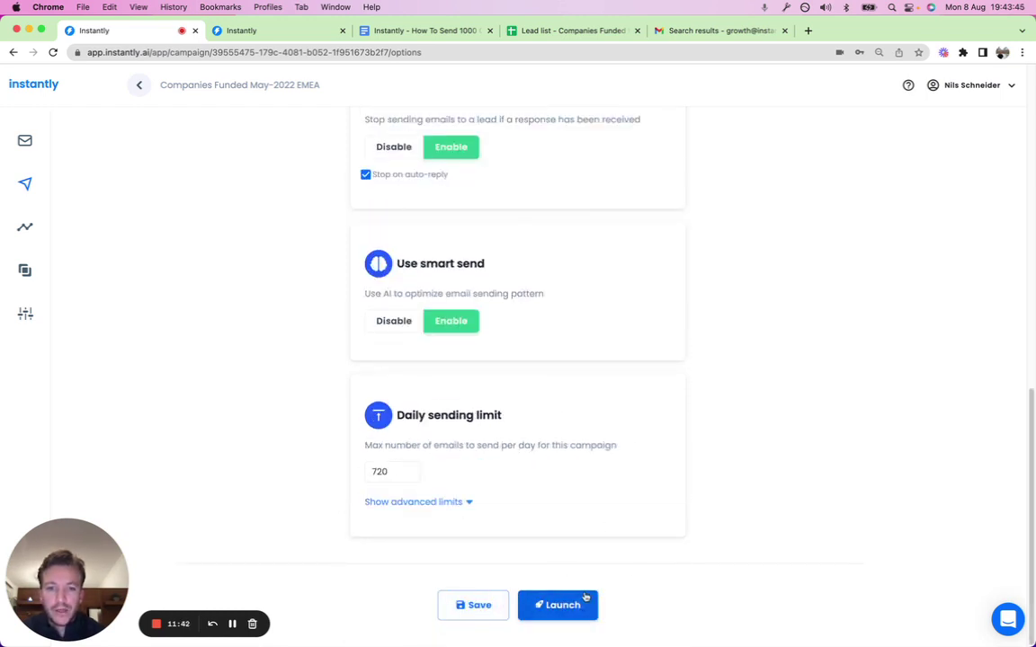
scroll(648, 418, "up", 1)
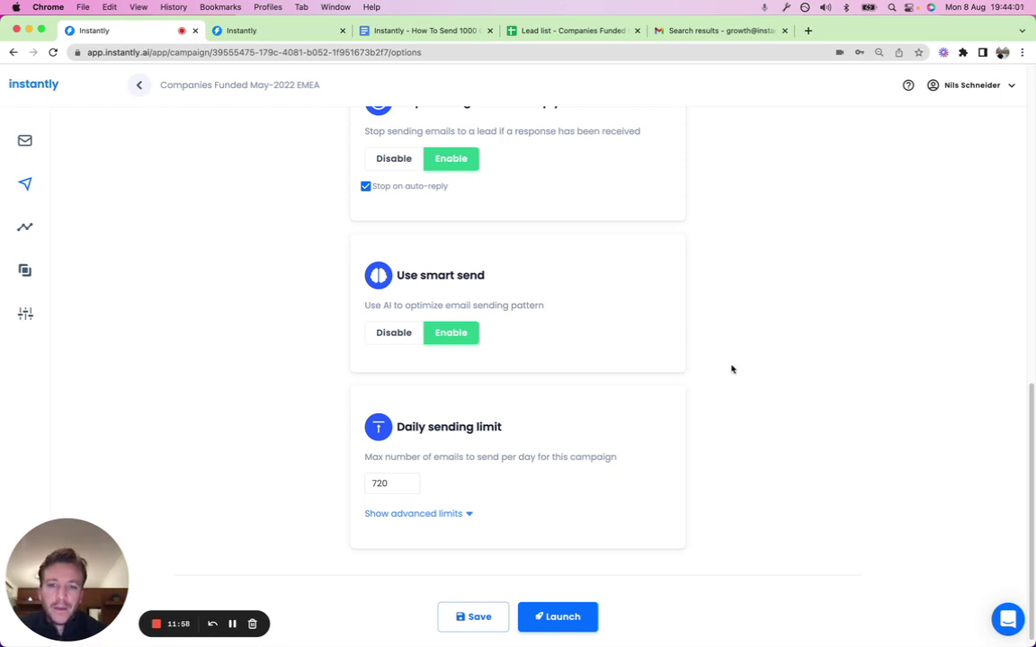
scroll(733, 376, "up", 5)
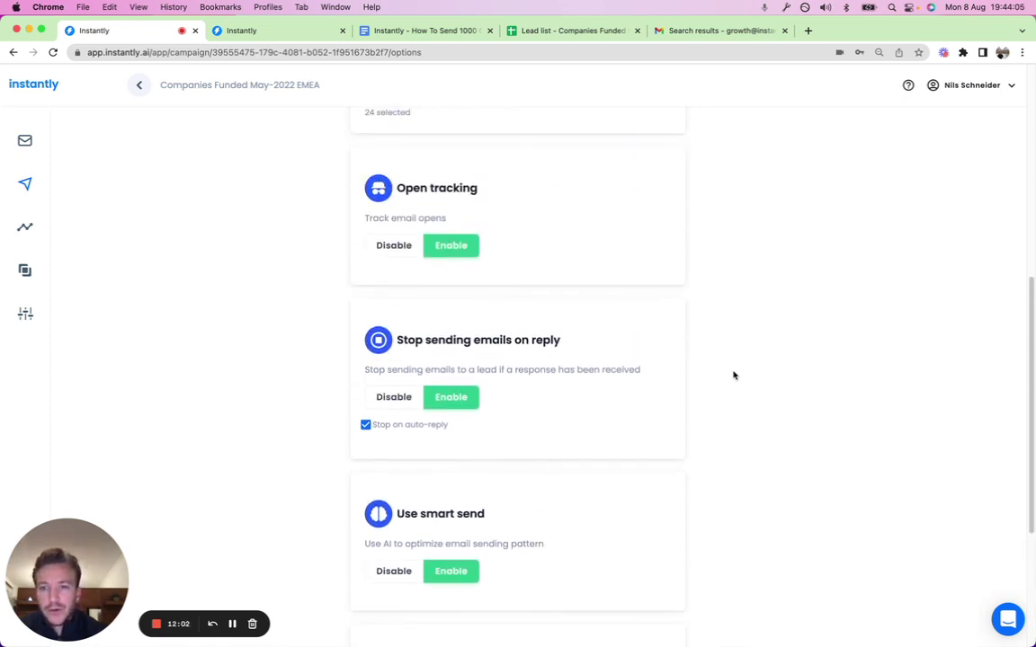
scroll(733, 376, "down", 2)
scroll(732, 376, "down", 4)
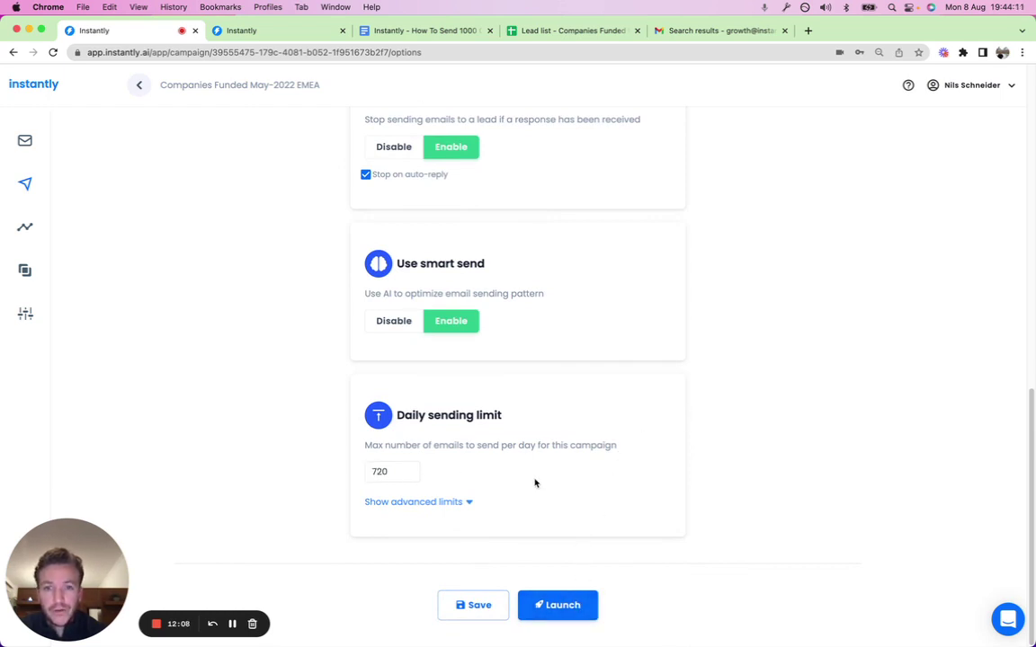
Step: Launch the Companies Funded May-2022 EMEA campaign and confirm the launch
left_click(551, 609)
left_click(488, 384)
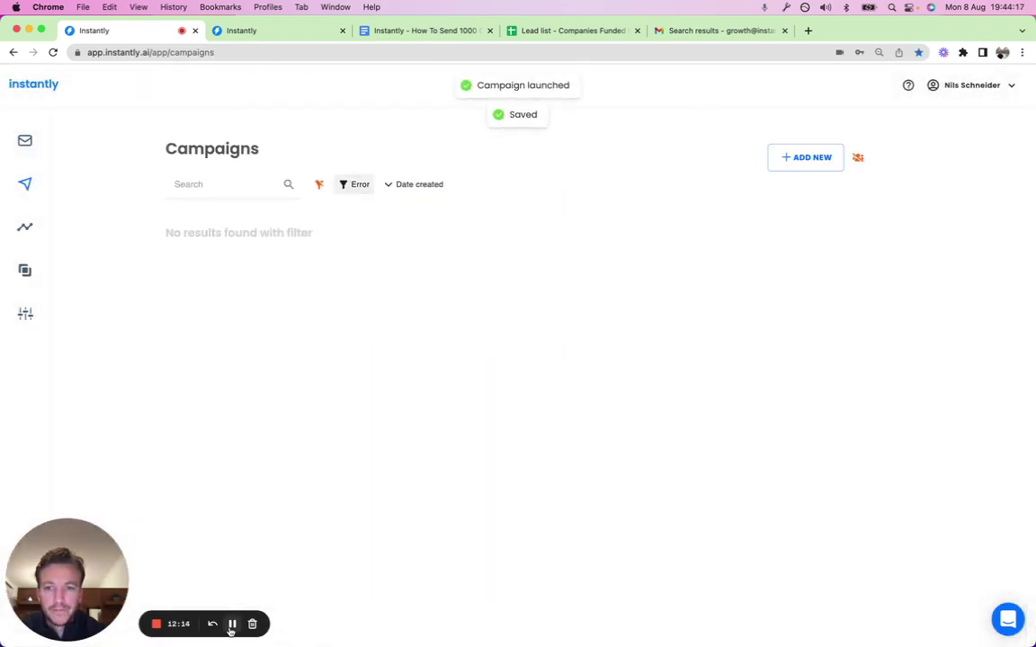
left_click(231, 624)
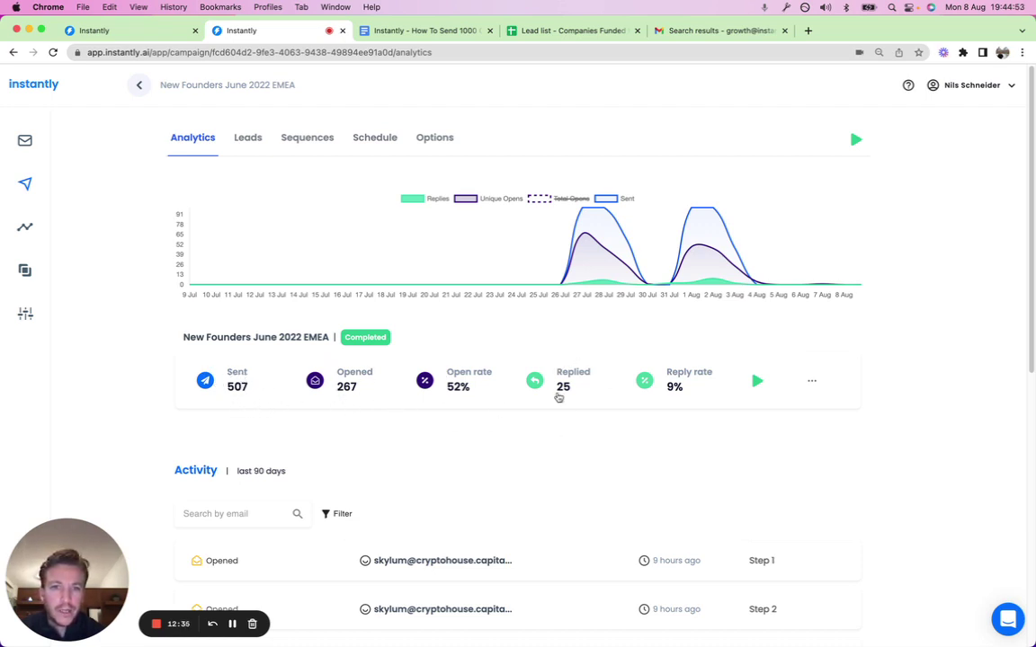
Step: Limit the New Founders June 2022 EMEA analytics chart to replies by hiding unique opens and sent, and open that campaign's leads
left_click(503, 199)
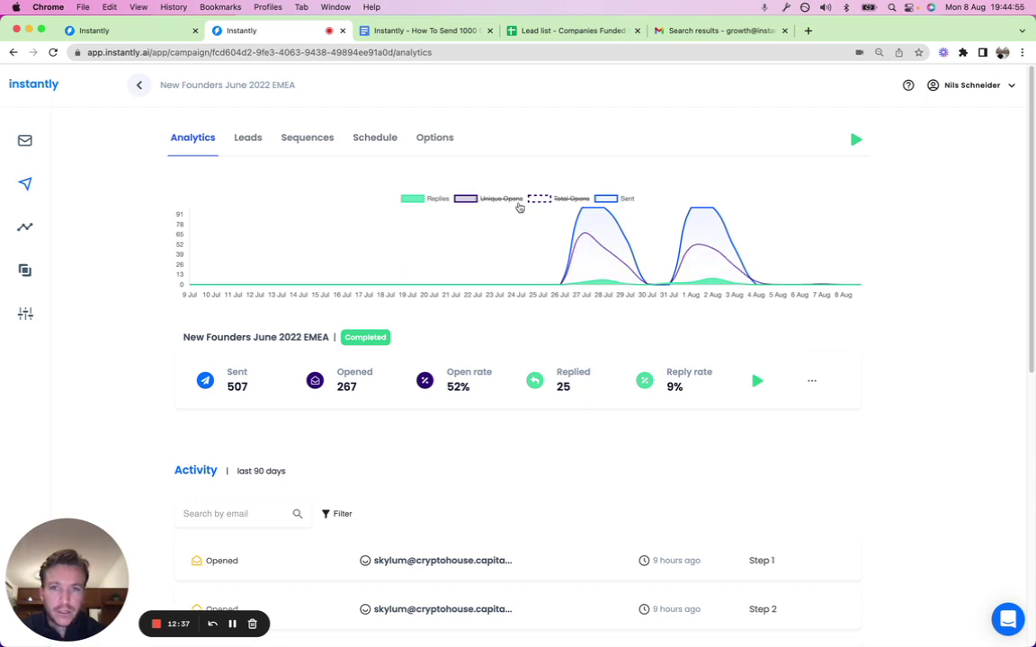
left_click(616, 199)
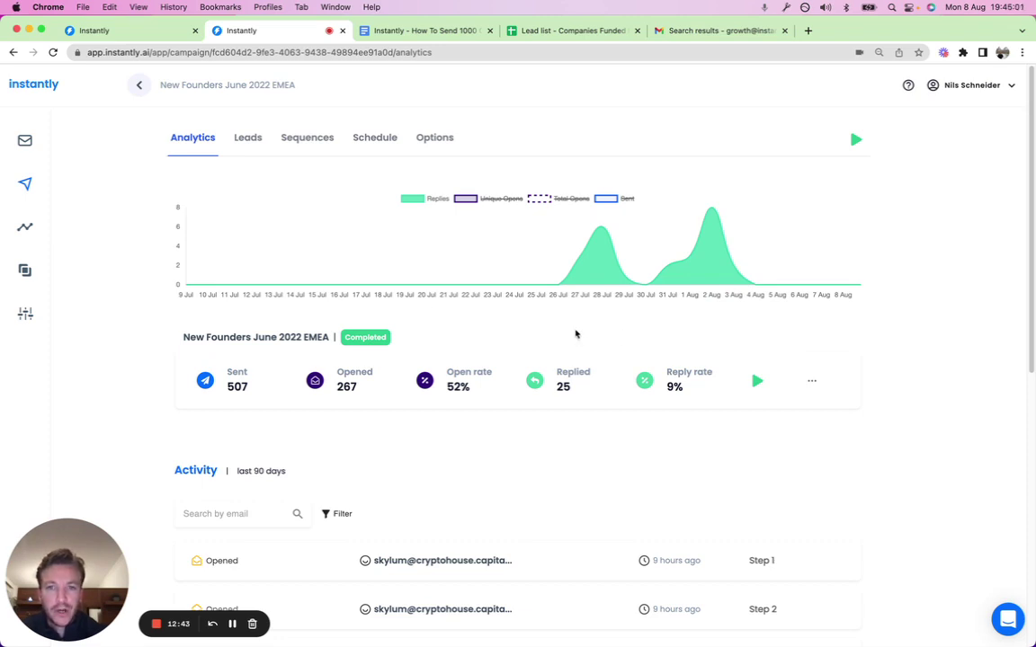
left_click(251, 140)
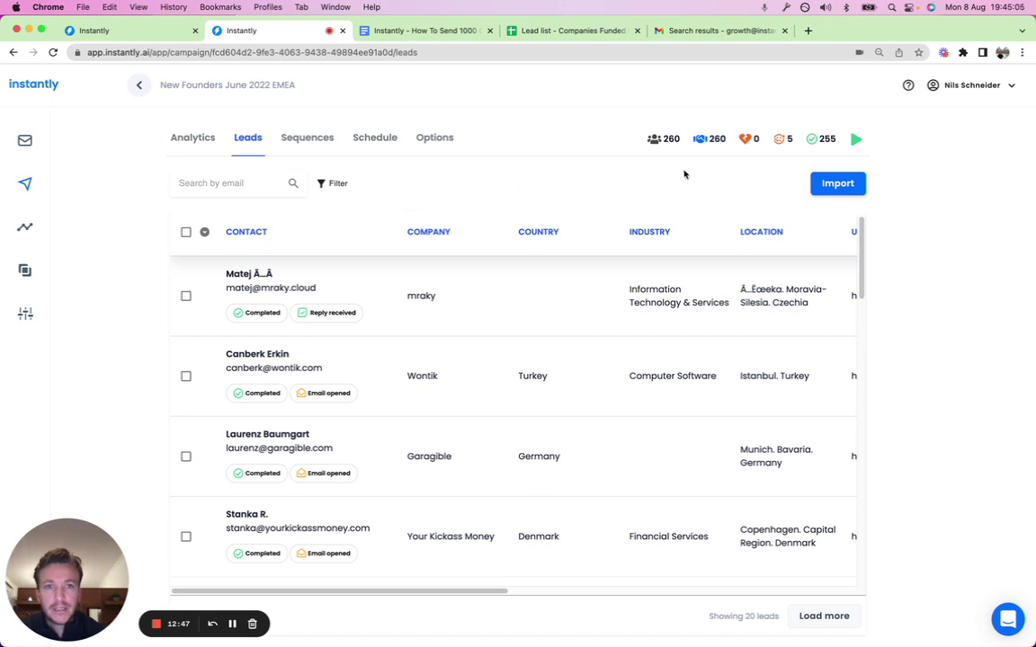
Step: Filter the campaign's leads to Email opened, No reply, and return to the campaign's analytics
left_click(338, 183)
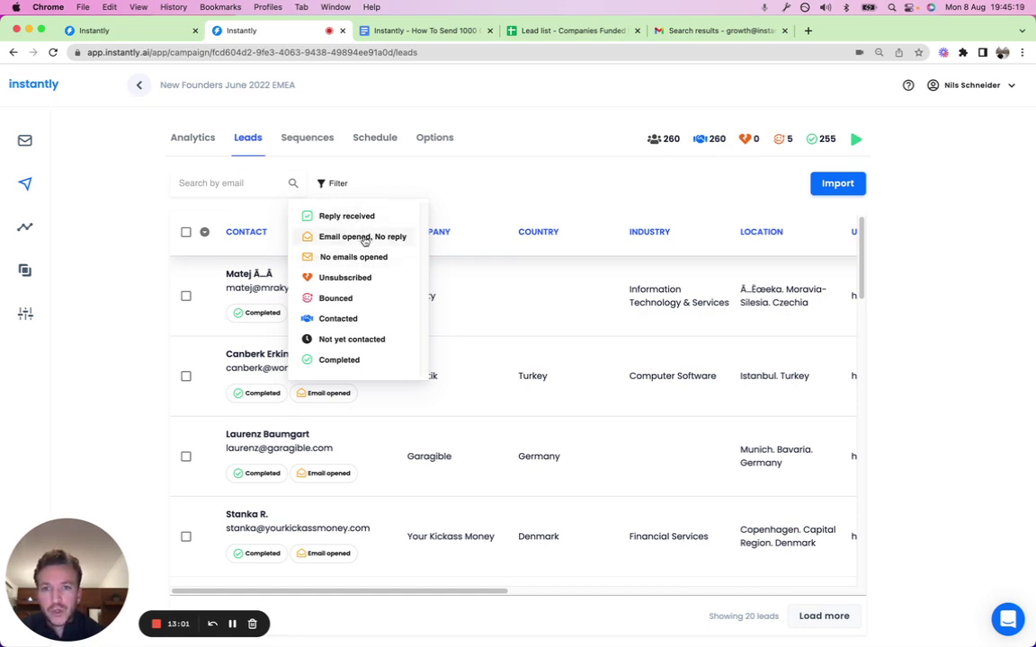
left_click(357, 236)
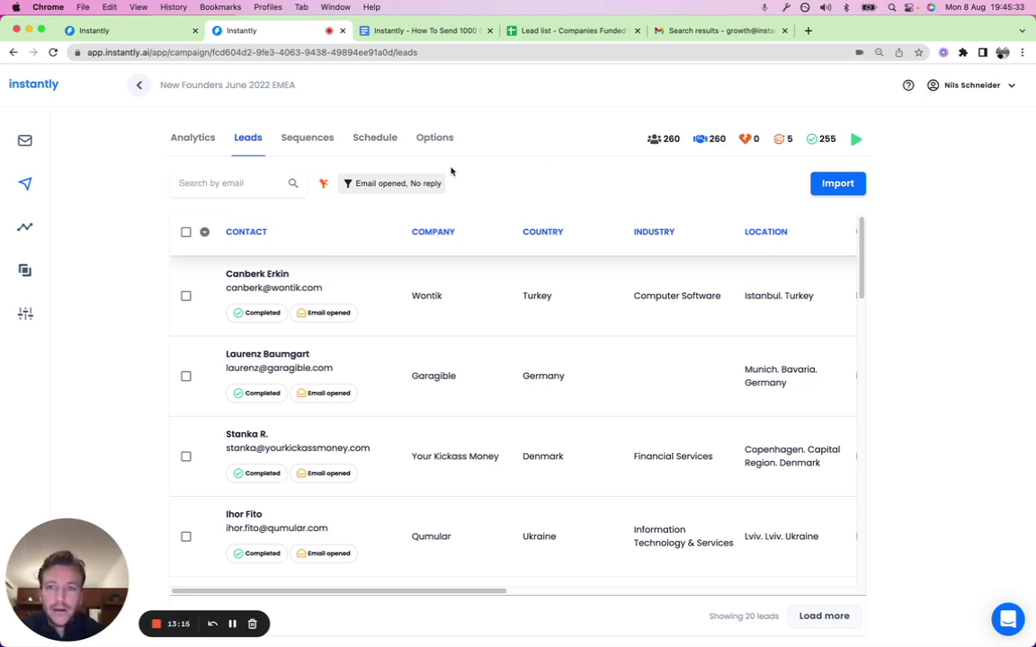
left_click(197, 140)
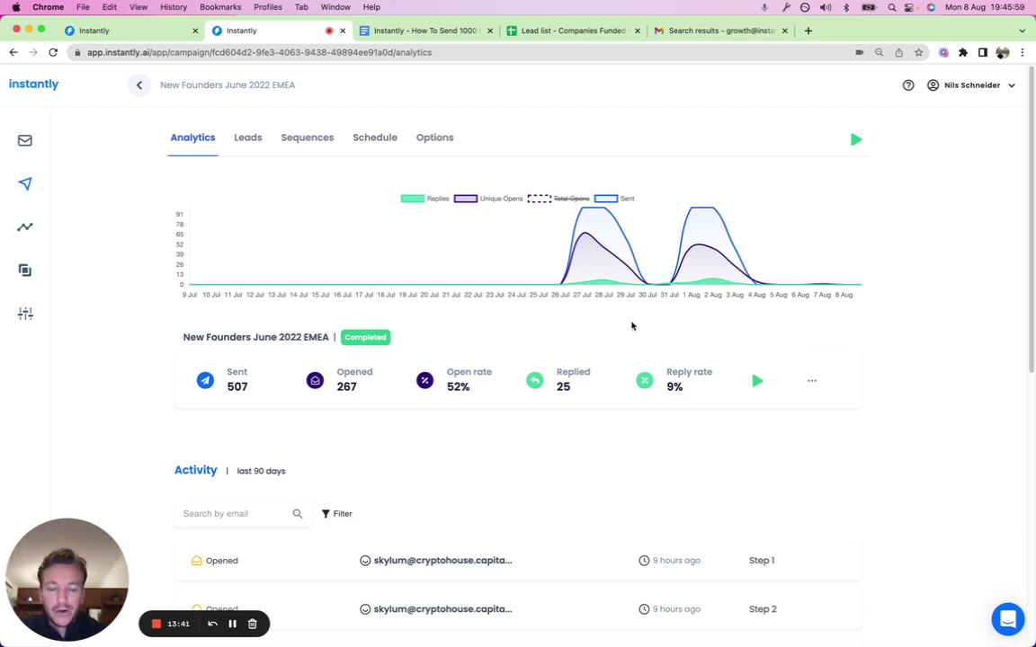
Step: Open the unified inbox, expand All Inboxes and look through the list of connected sending accounts
left_click(33, 274)
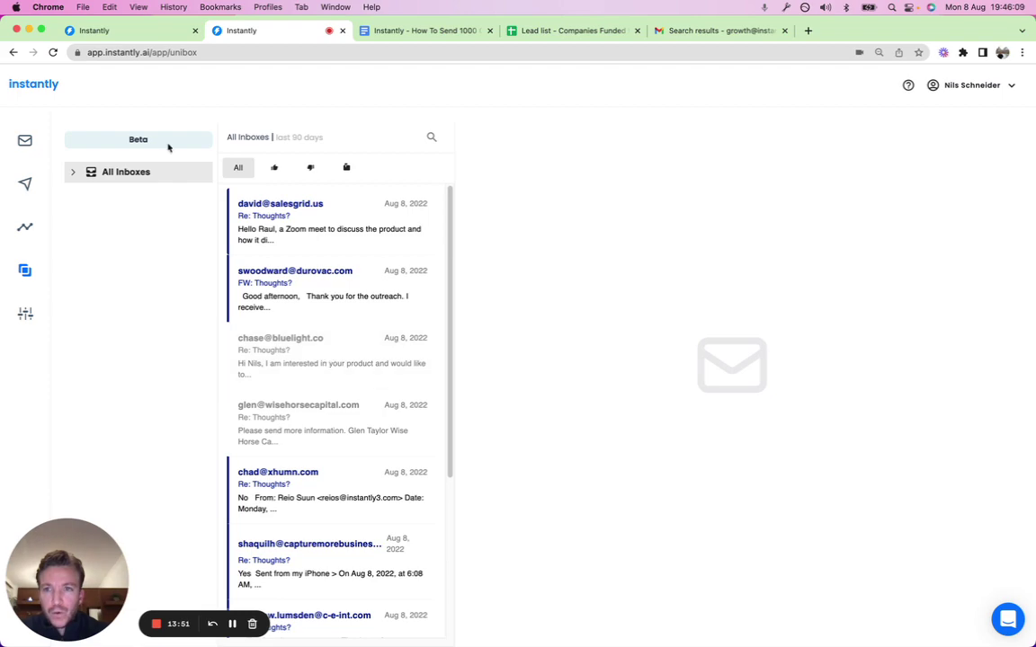
left_click(75, 175)
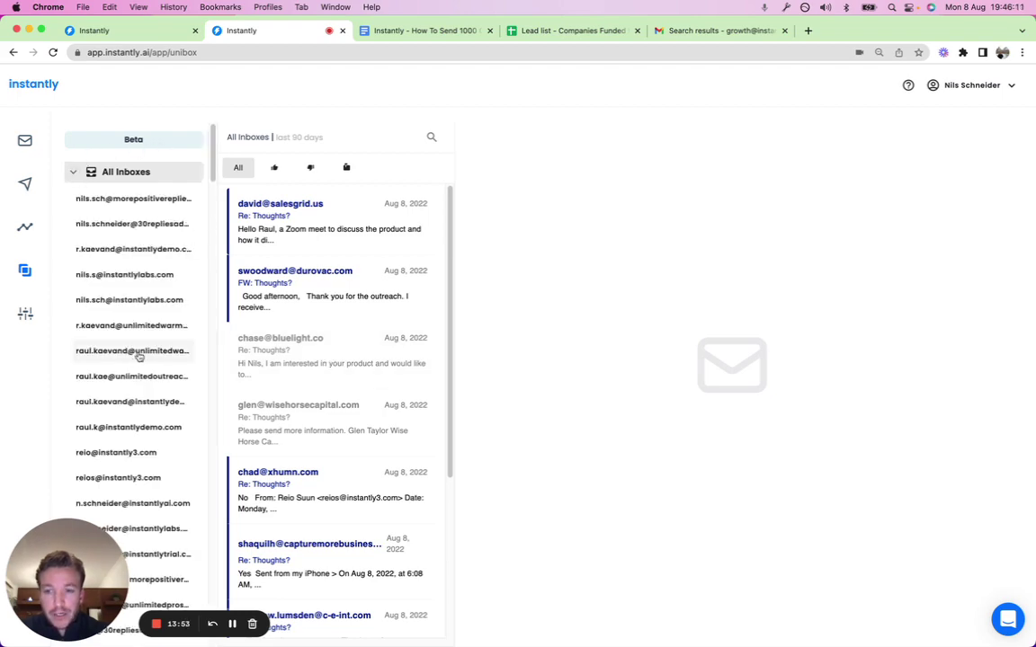
scroll(139, 356, "down", 15)
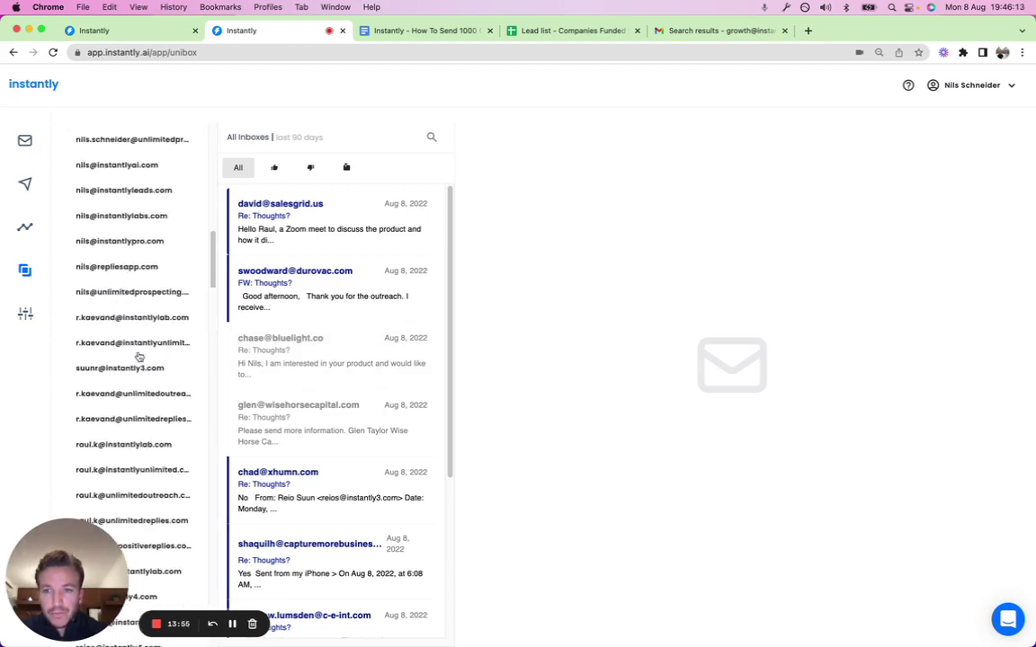
scroll(140, 357, "up", 15)
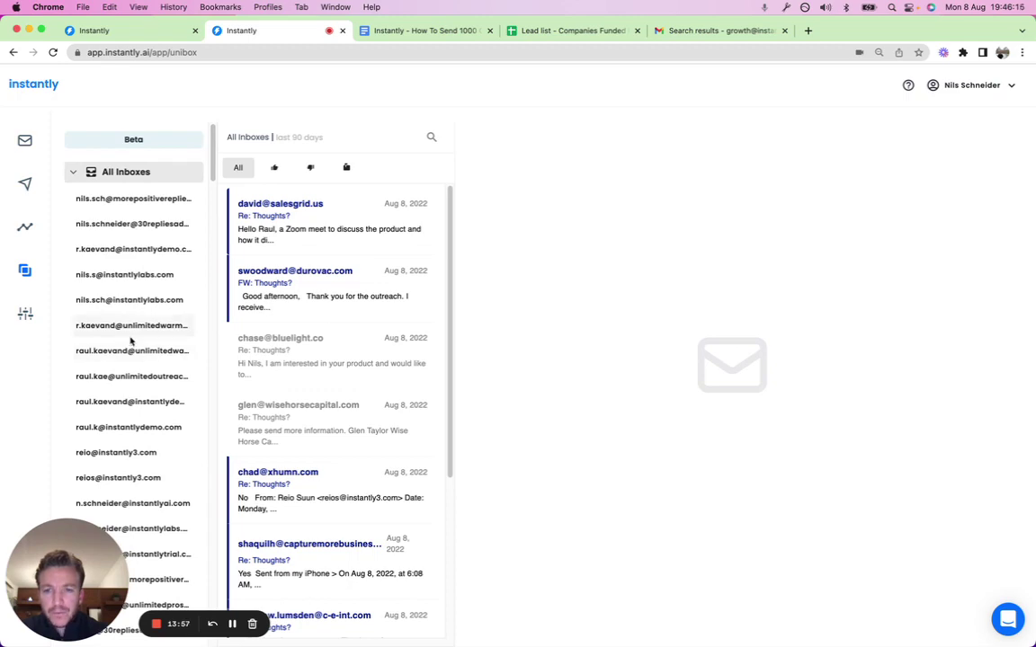
scroll(144, 329, "down", 5)
scroll(144, 328, "up", 5)
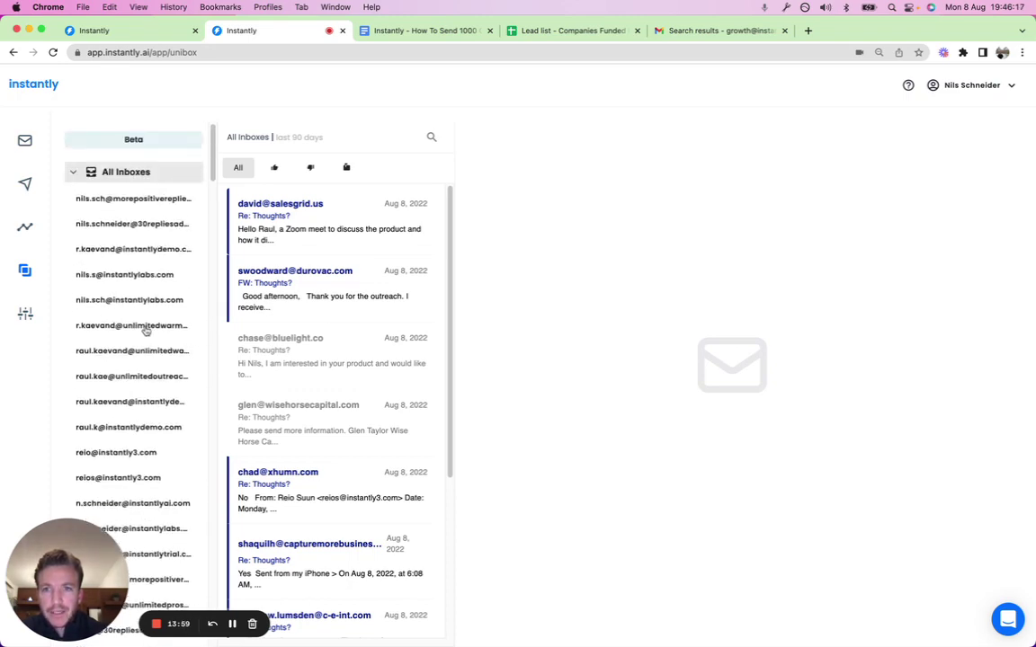
Step: Read the Aug 8 reply from the bluelight.co lead and its earlier campaign emails, and mark the reply with a thumbs up
left_click(372, 341)
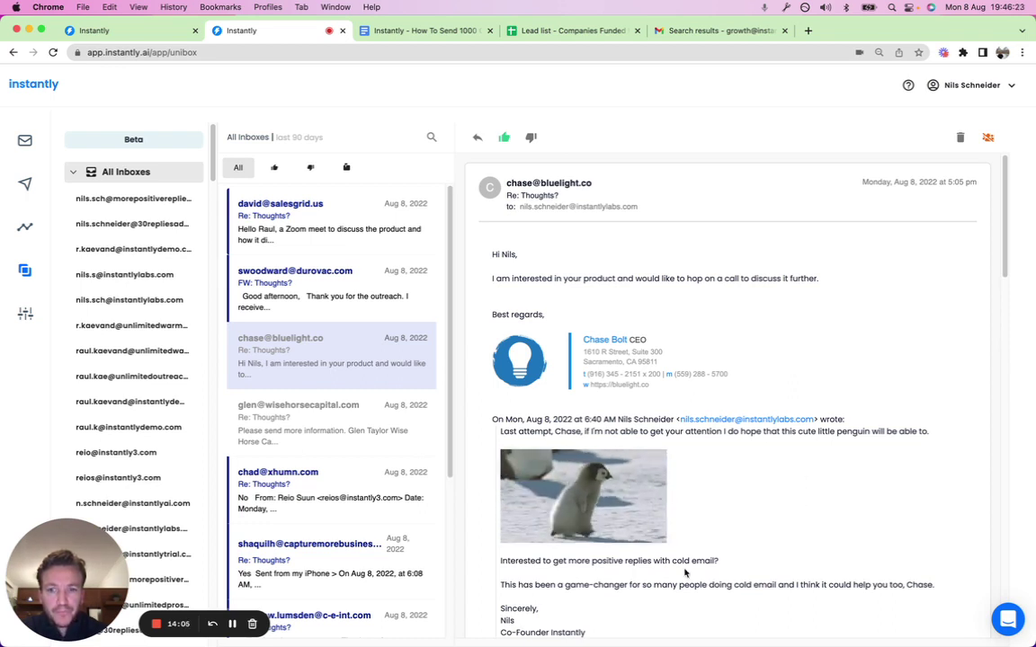
scroll(749, 538, "down", 3)
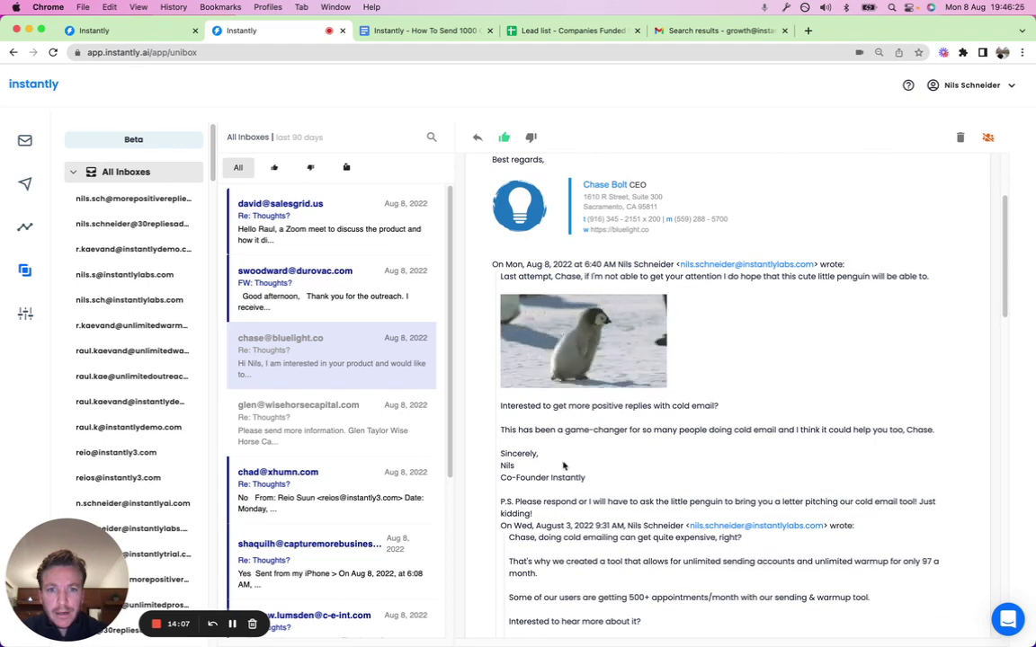
left_click_drag(602, 487, 590, 430)
left_click(582, 434)
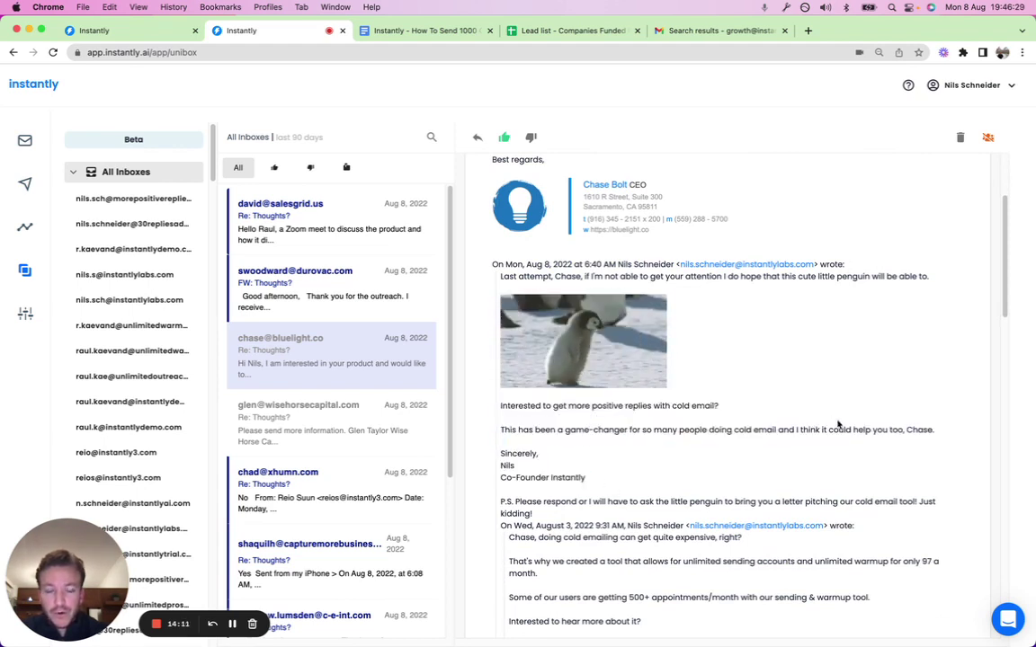
scroll(838, 424, "up", 1)
scroll(838, 424, "up", 3)
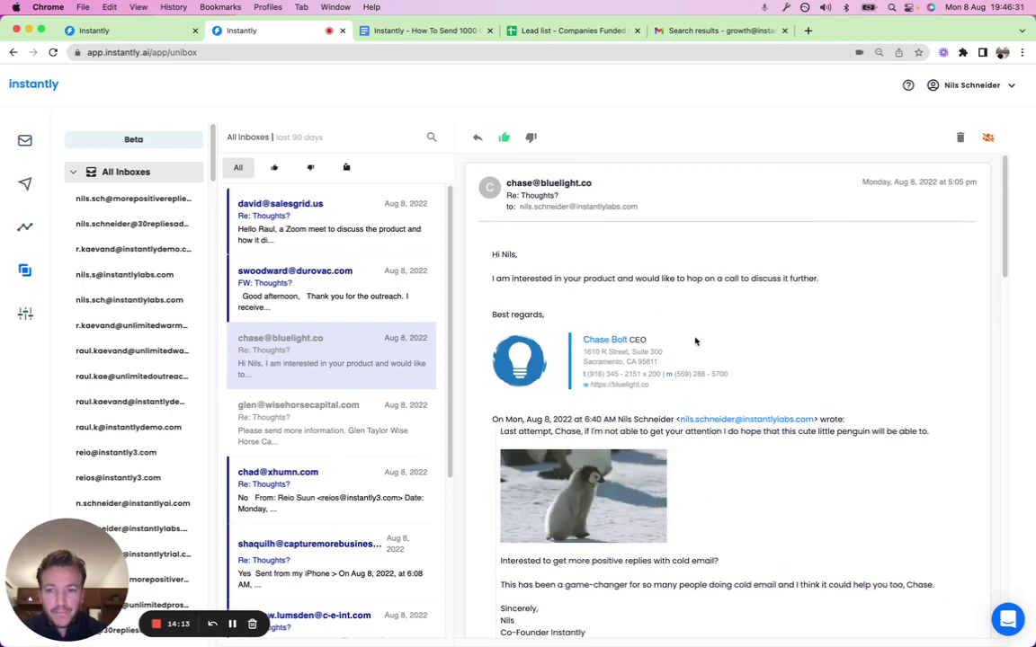
scroll(892, 510, "down", 6)
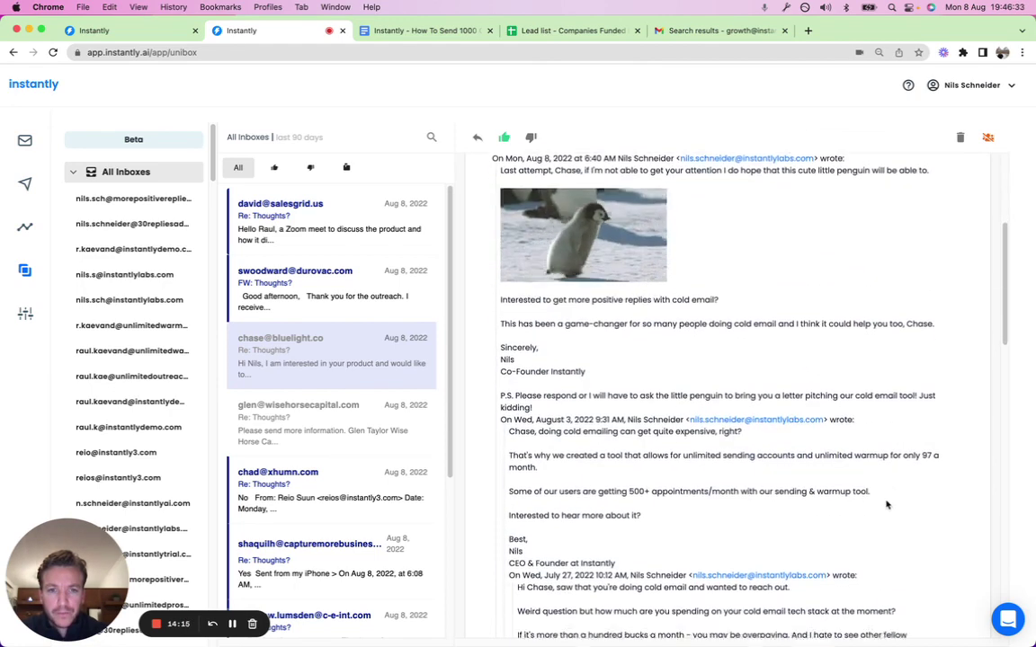
scroll(887, 506, "up", 6)
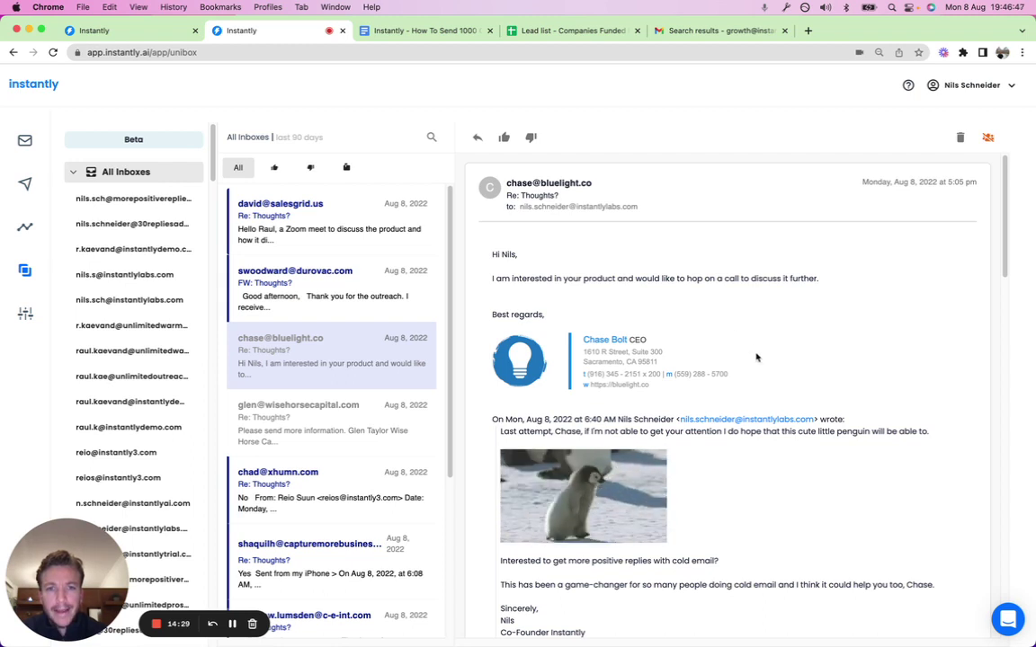
left_click(504, 137)
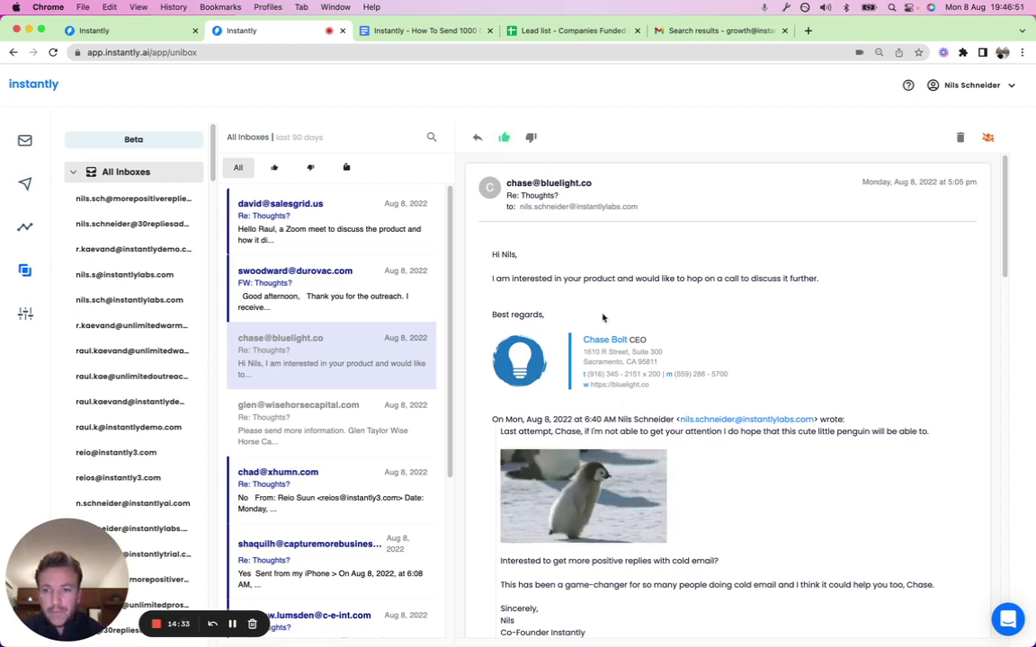
Step: Draft a reply to the bluelight.co lead reading "Sounds great! Does tomorrow 1pm or 3pm EST work for you?"
left_click(479, 139)
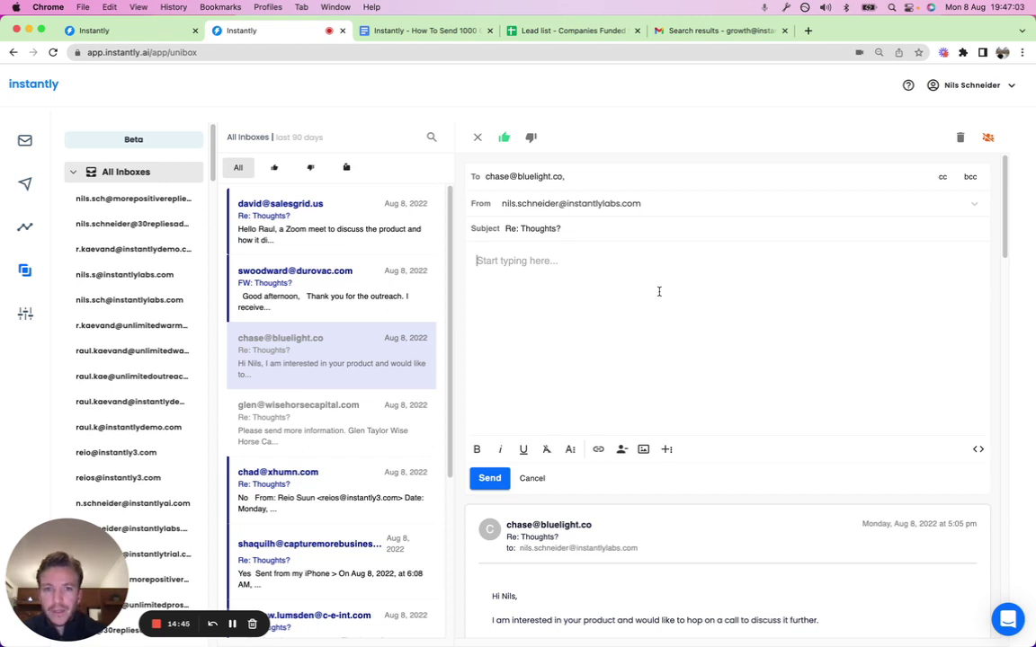
type("Sounds great!")
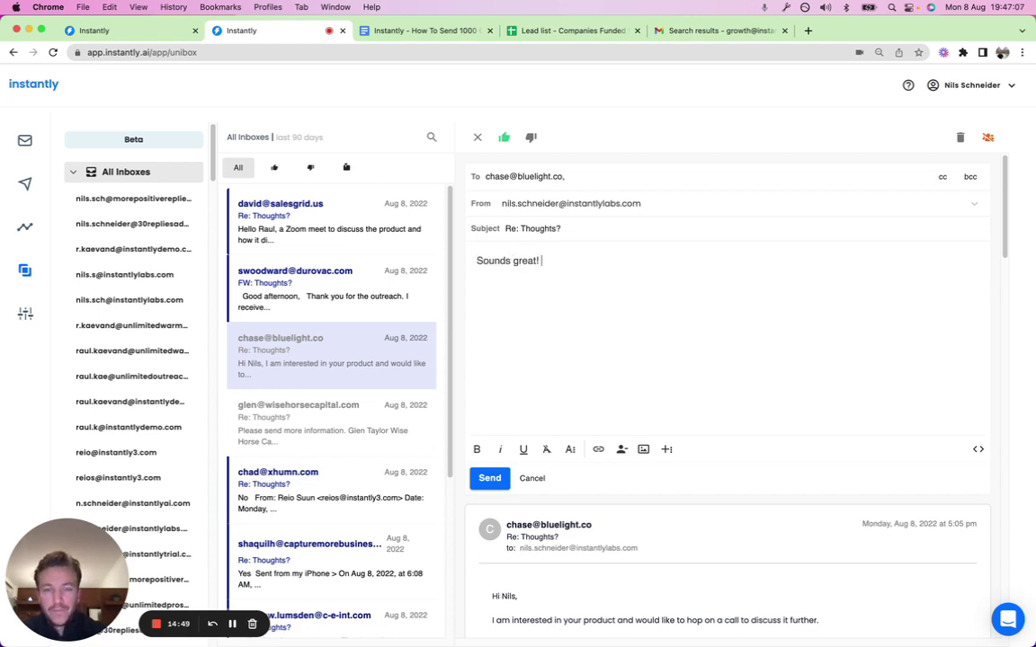
type(" Does tomor")
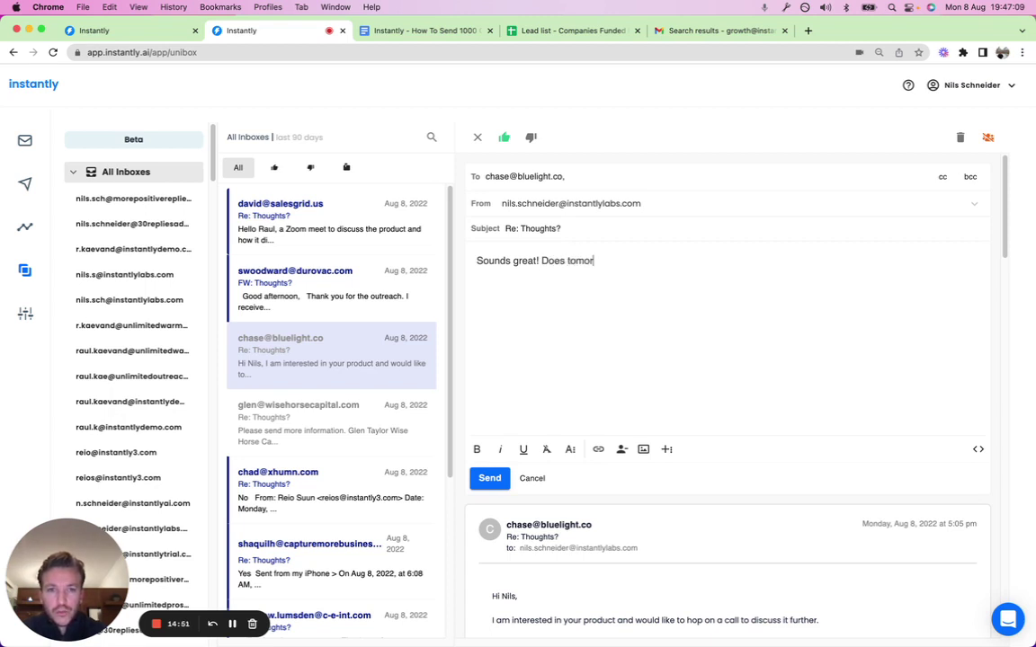
type("row 1pm or ")
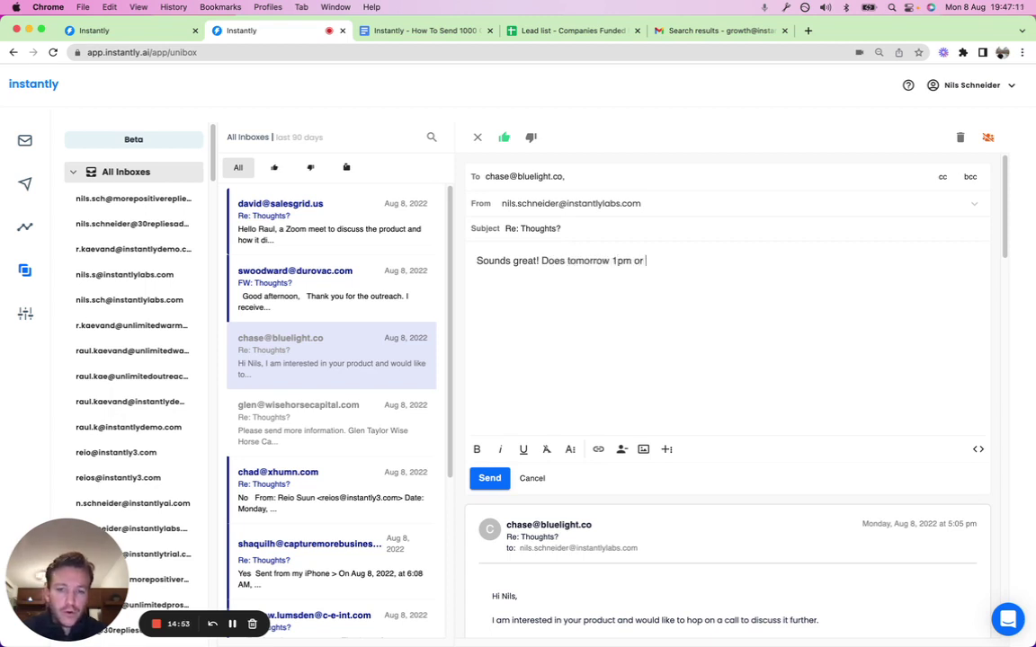
type("3pm EST work for you?")
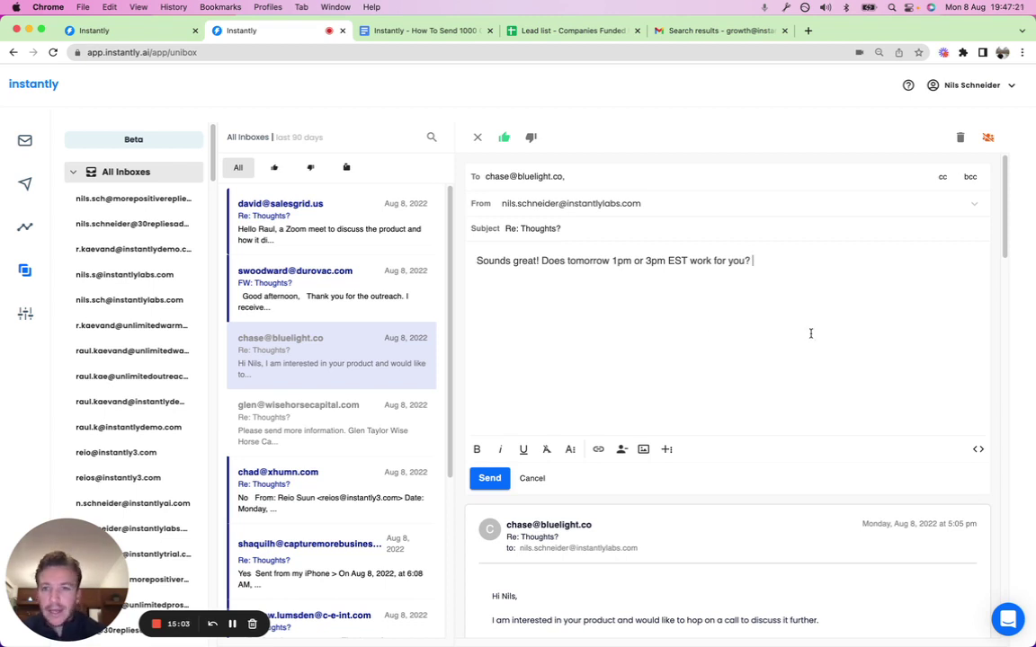
Step: View the wisehorsecapital.com and salesgrid.us replies, return to the bluelight.co reply, and open the email accounts page
left_click(351, 430)
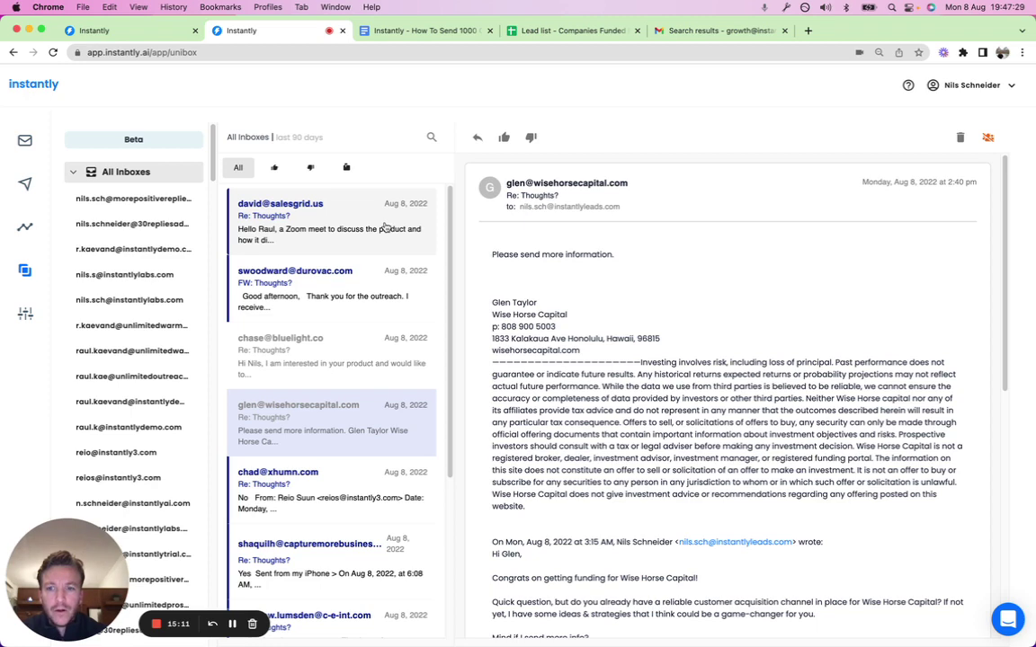
left_click(347, 206)
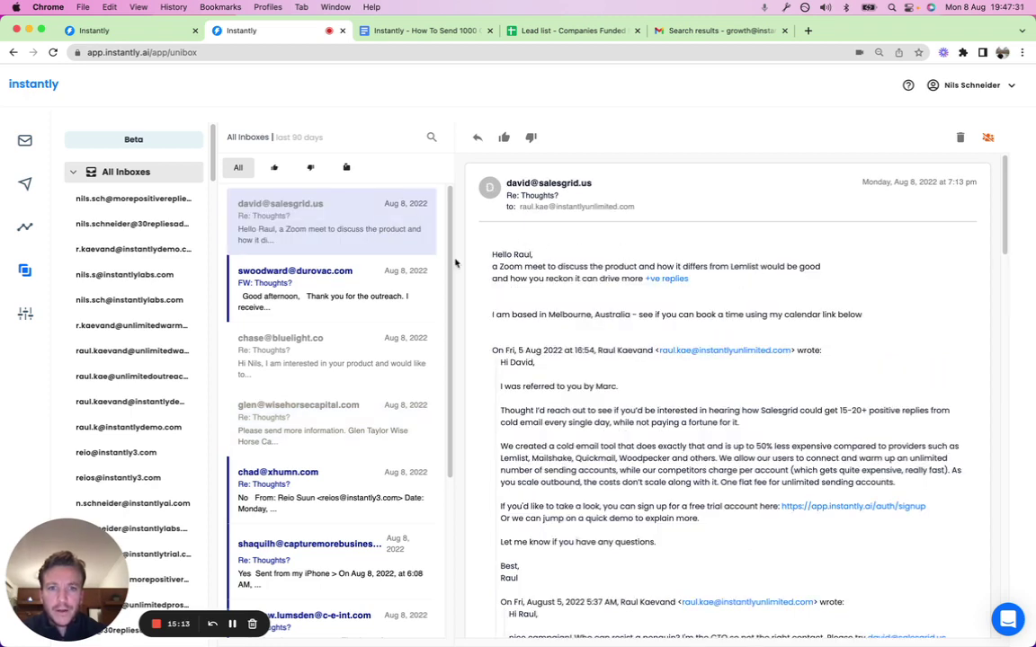
left_click(343, 366)
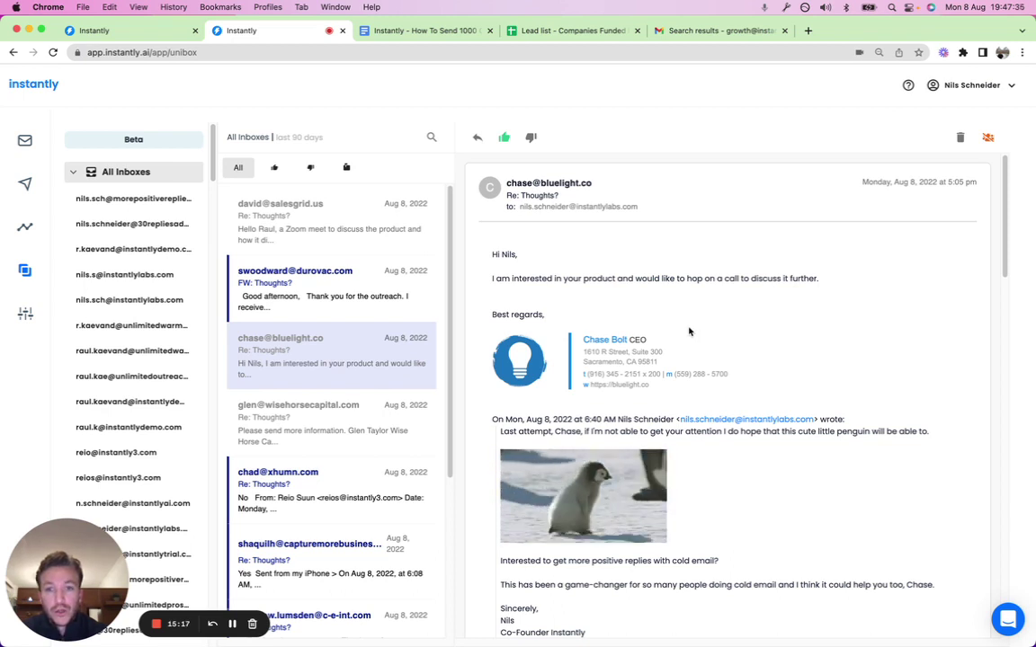
left_click(34, 145)
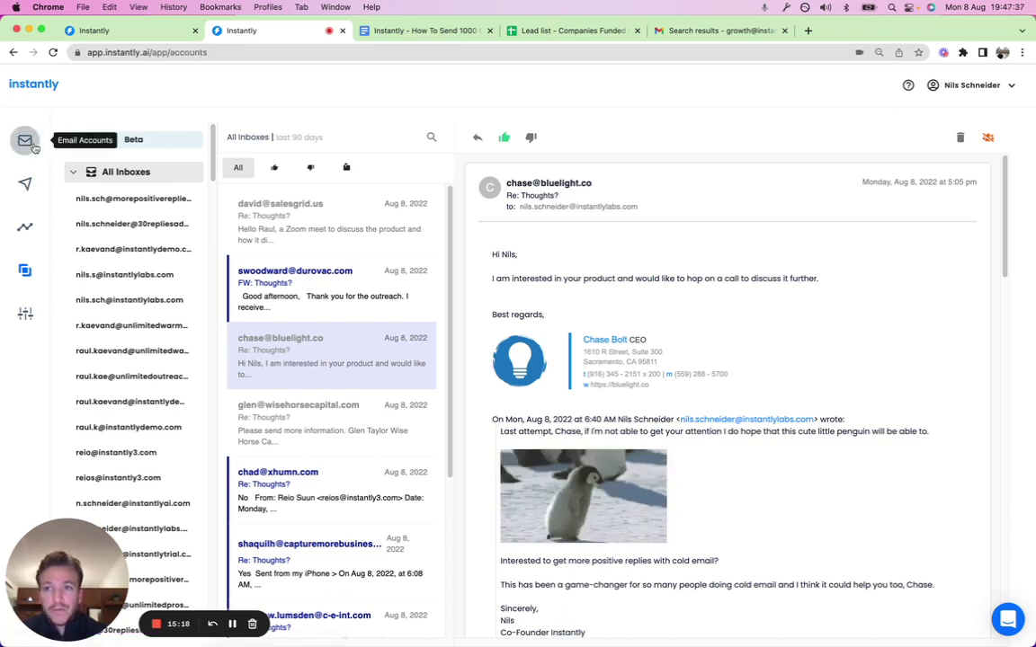